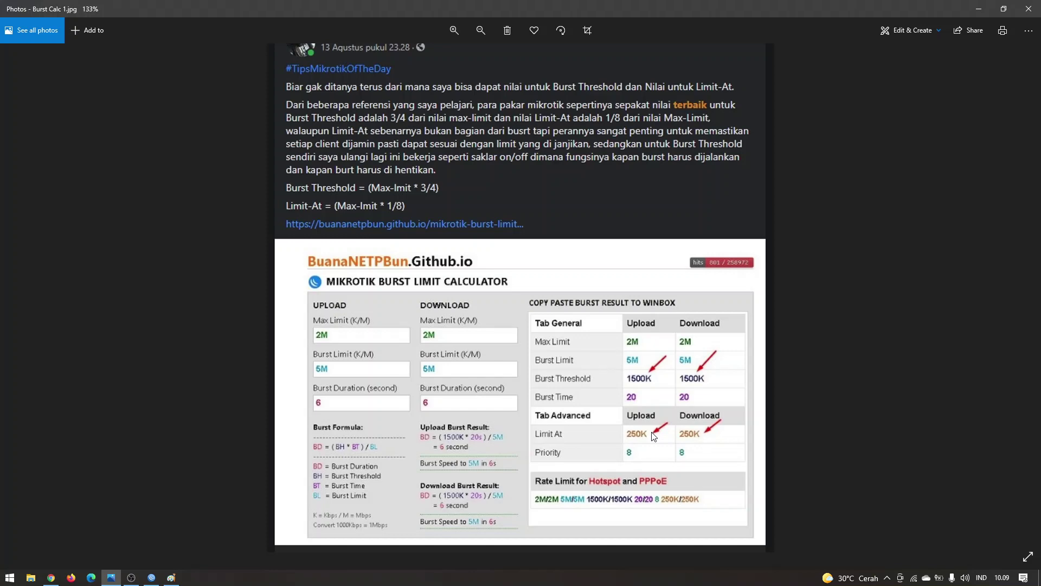
- Zoom the Burst sketch in Paint out to 50% and place it side by side with the MikroTik Burst Limit Calculator
scroll(653, 436, down, 3)
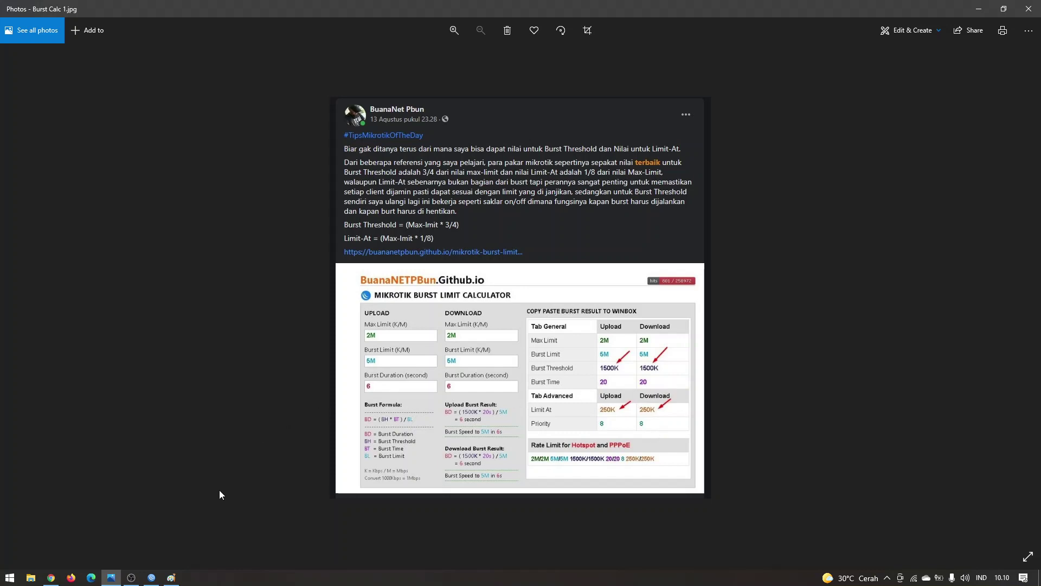
click(52, 579)
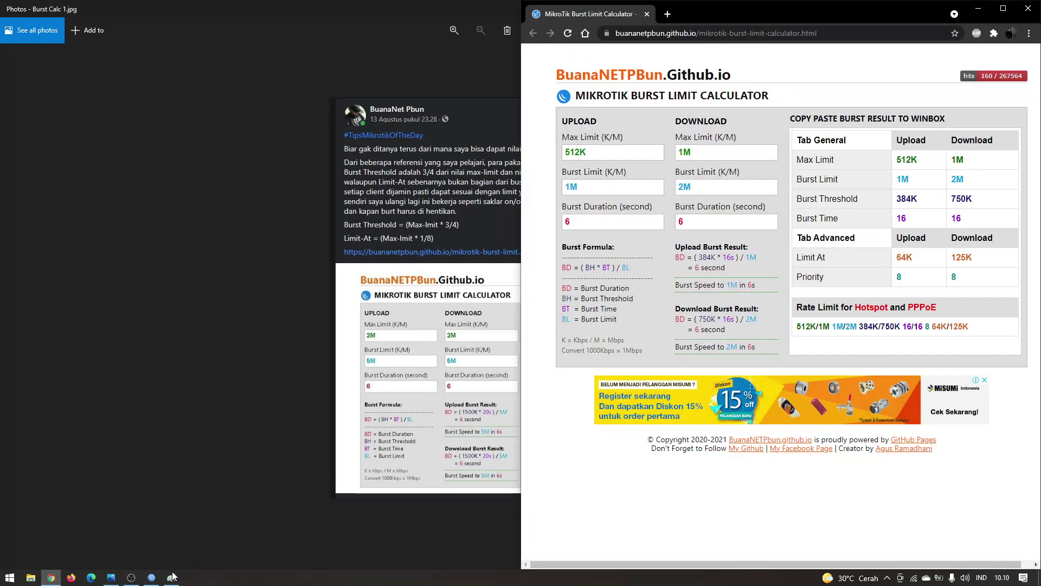
click(171, 578)
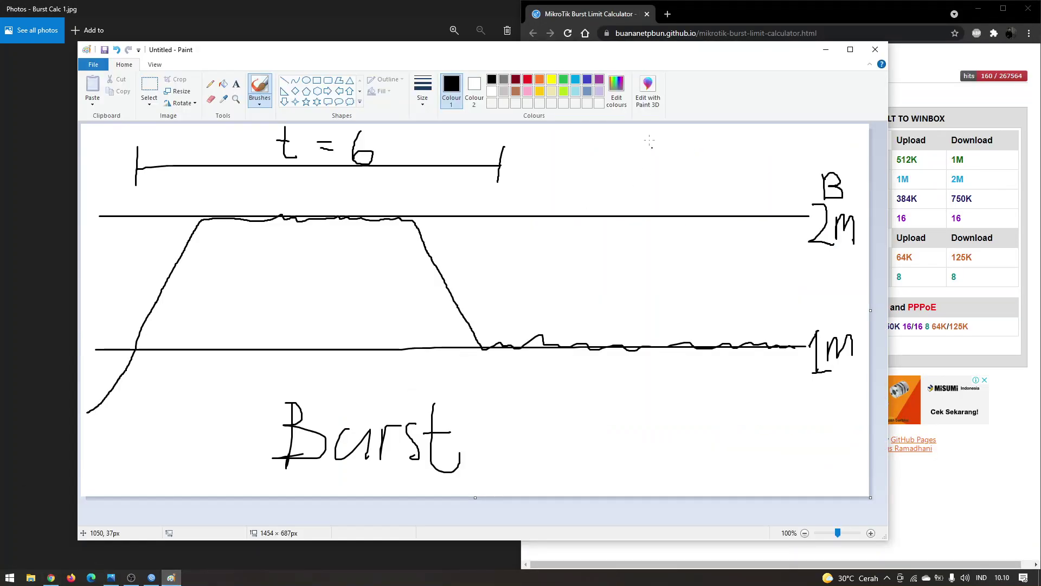
drag(644, 54, 614, 57)
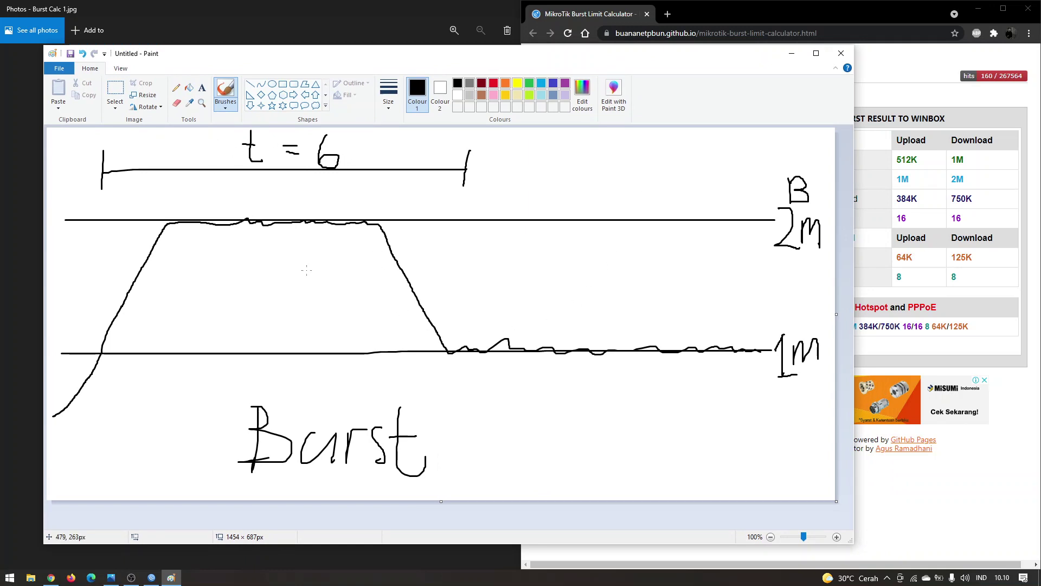
drag(798, 538, 792, 537)
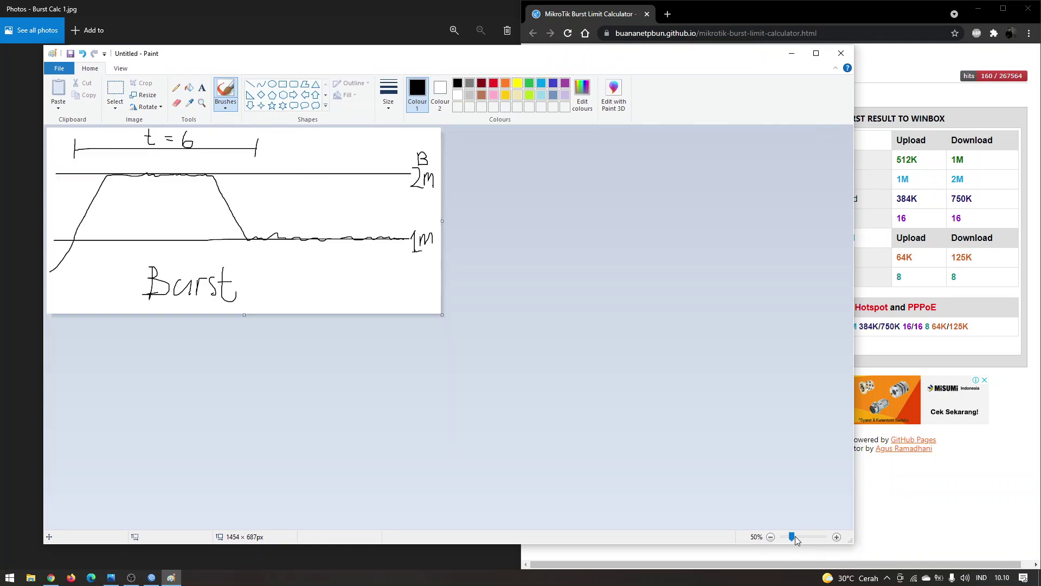
mouse_move(616, 58)
mouse_down()
mouse_move(272, 162)
mouse_move(25, 254)
mouse_up()
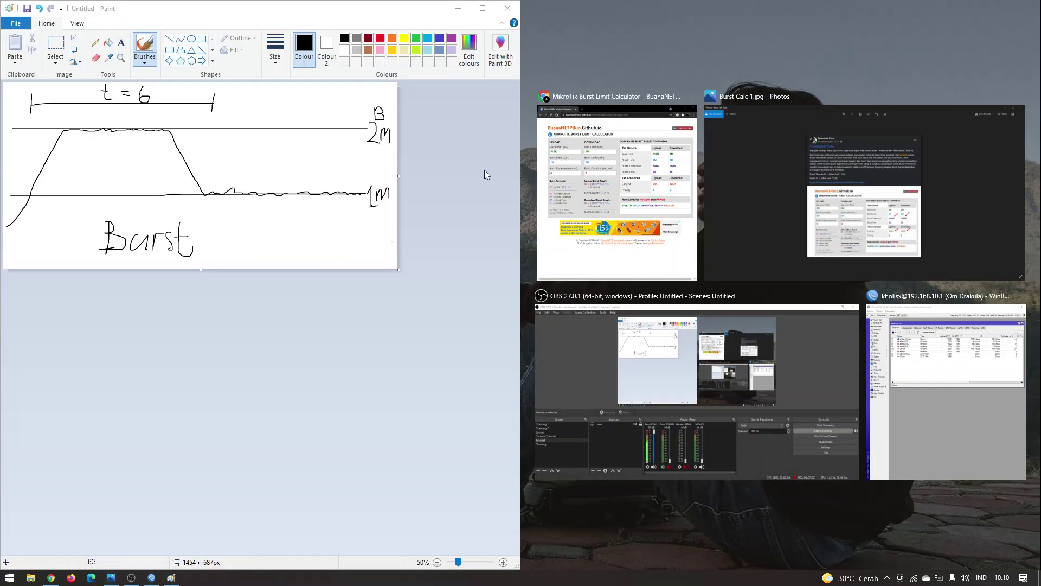
click(617, 192)
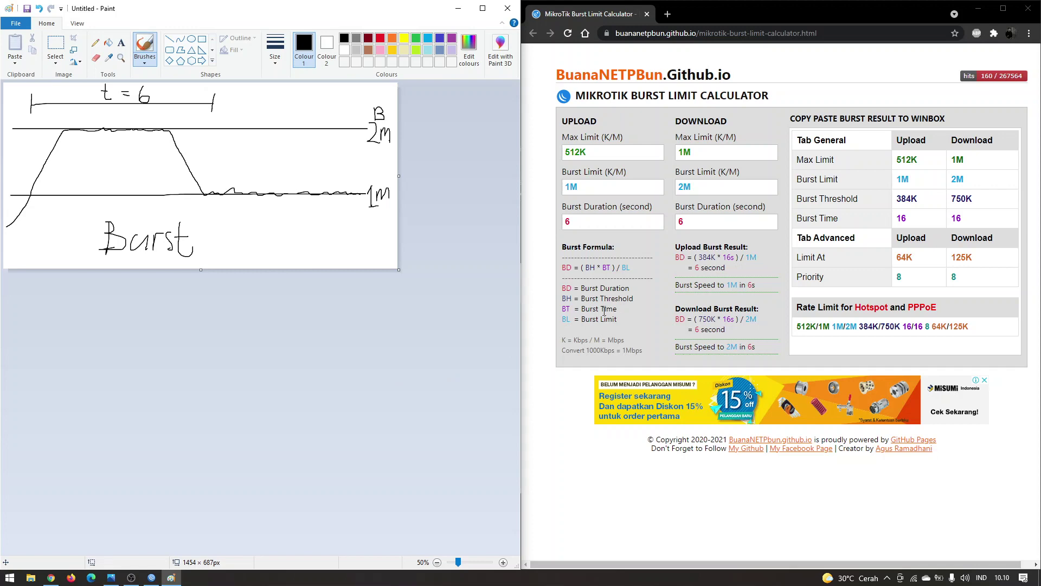
click(312, 262)
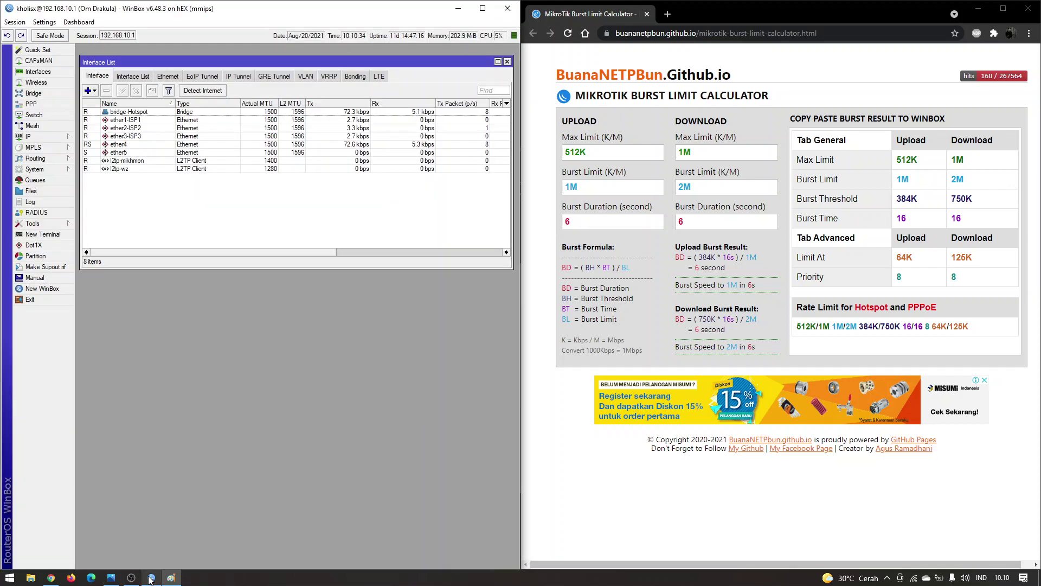
- Switch to WinBox and open the general settings of a new simple queue from the queue list
click(151, 577)
click(35, 180)
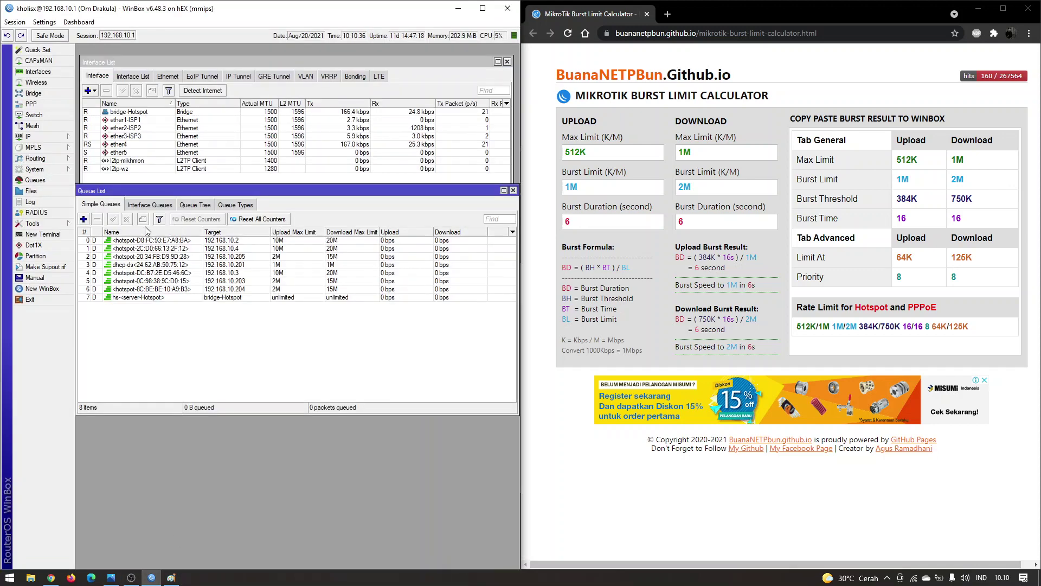
click(83, 219)
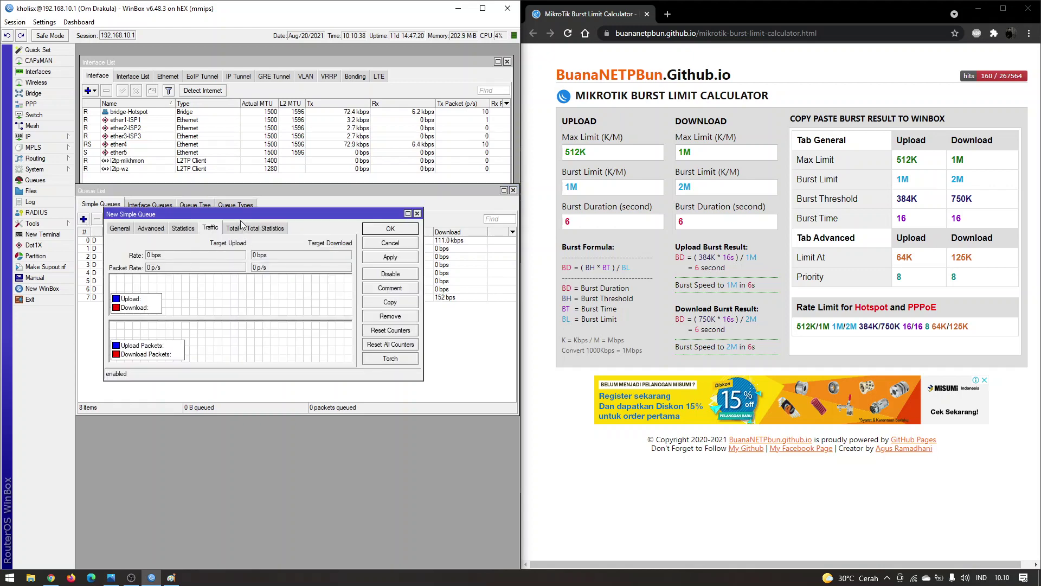
drag(271, 218, 284, 287)
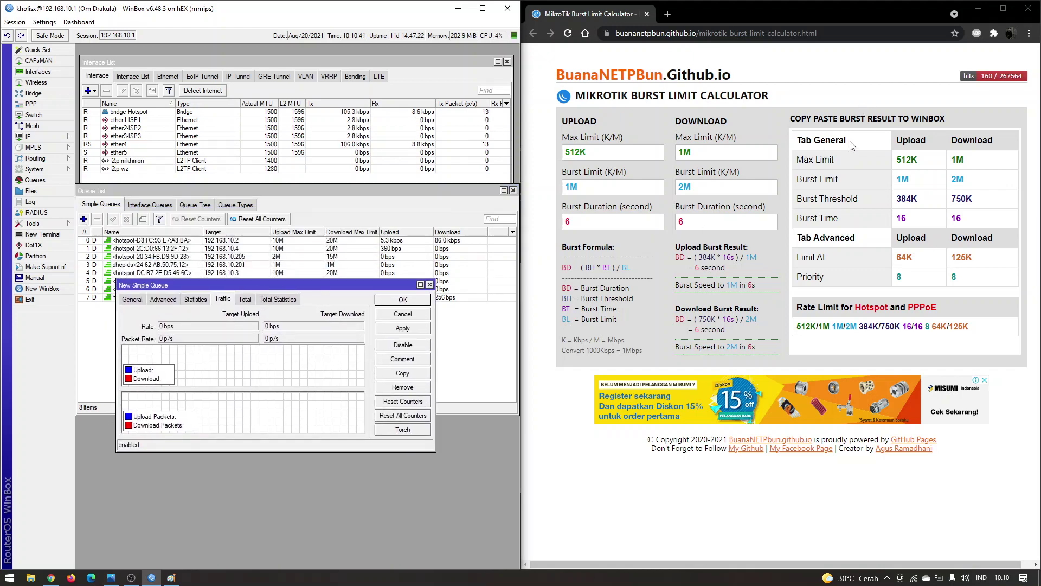
click(133, 299)
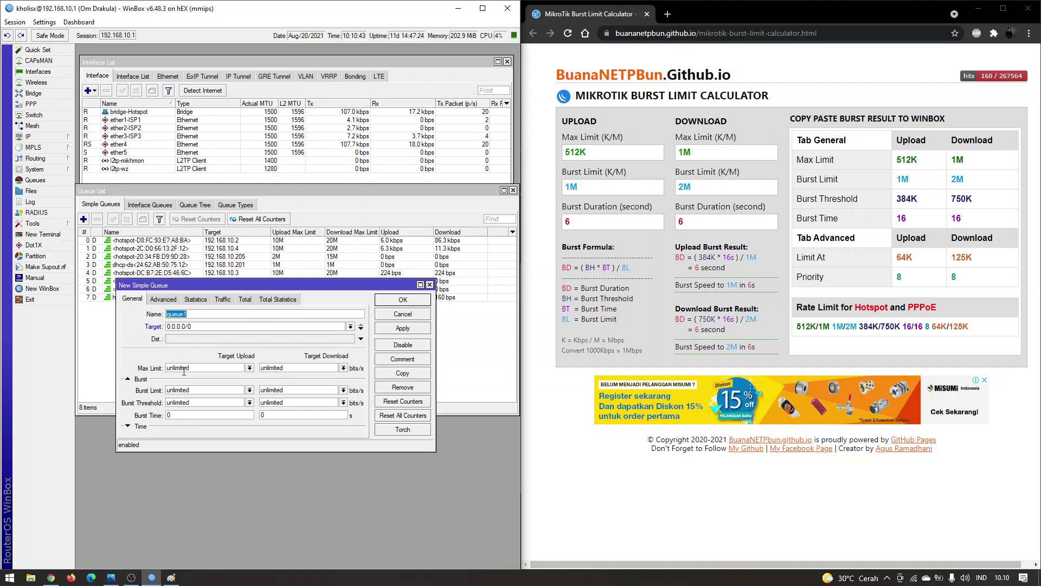
- Set the new queue's upload and download Max Limit to 1m
double_click(228, 367)
text(1m)
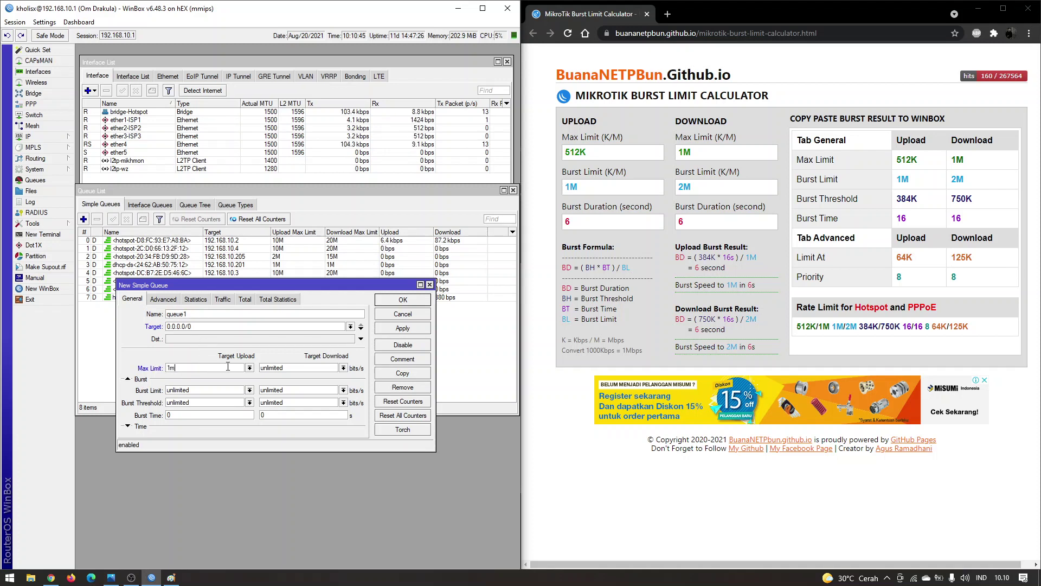
double_click(322, 367)
text(1m)
- Examine the new queue's burst, time and advanced Limit At settings, and close the queue without saving
drag(296, 456, 296, 512)
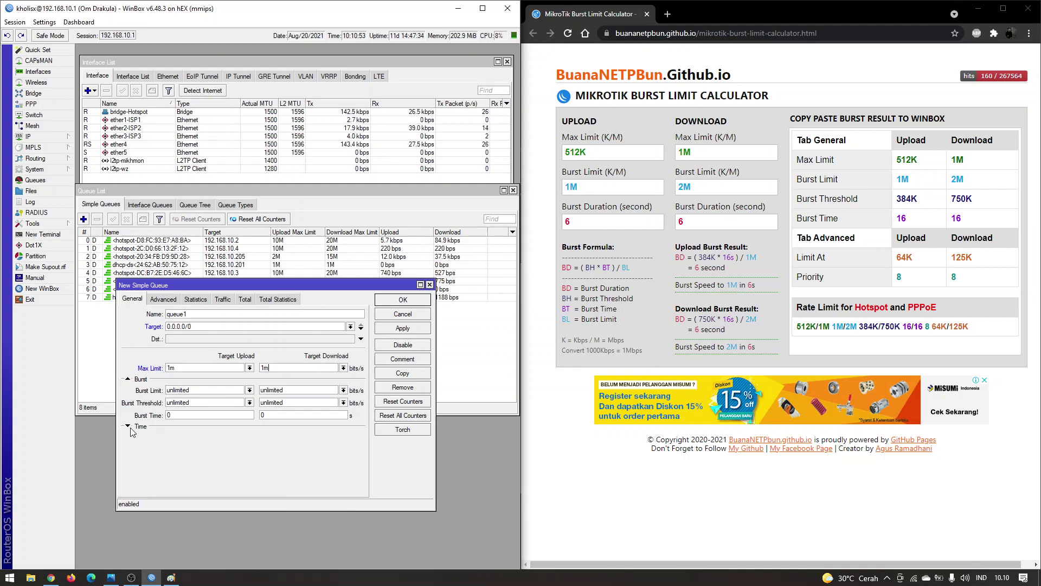
click(128, 427)
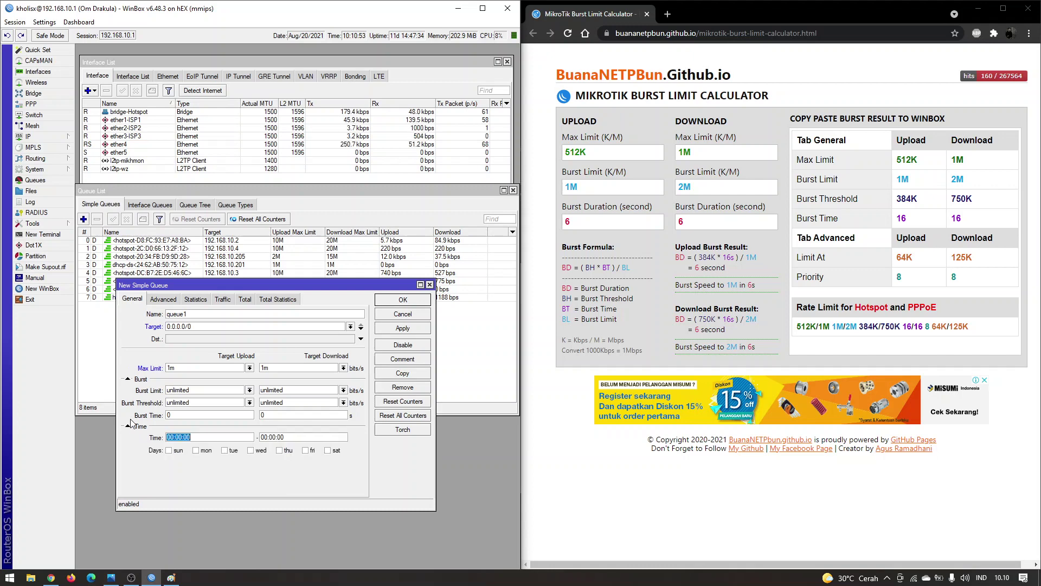
click(164, 299)
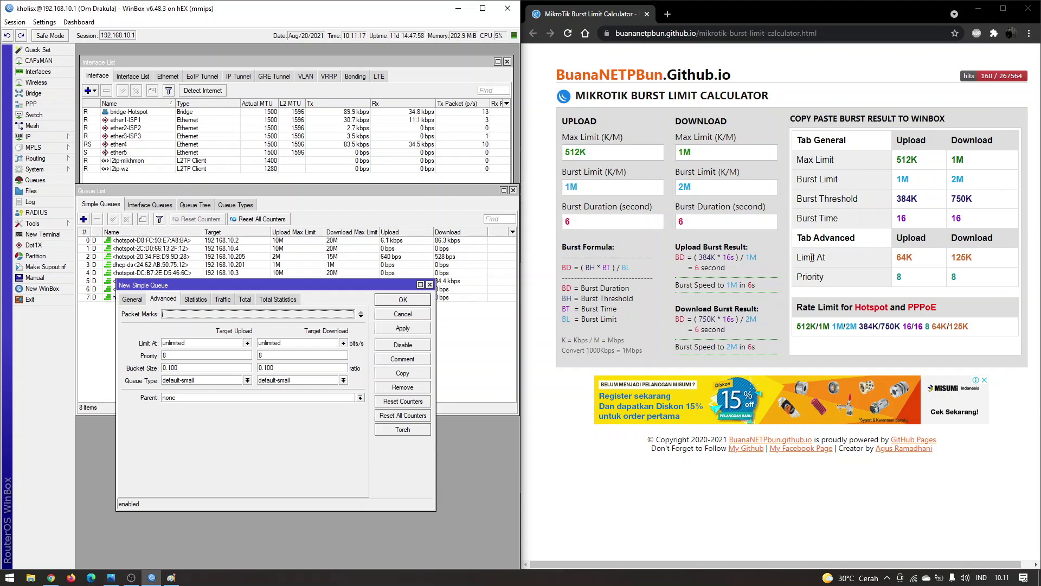
click(134, 299)
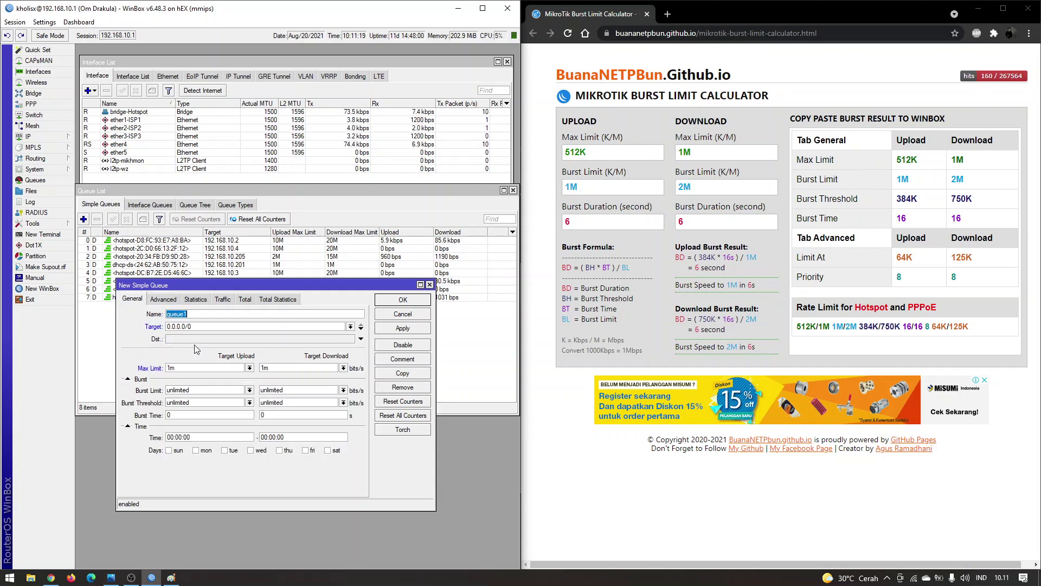
click(207, 413)
click(172, 300)
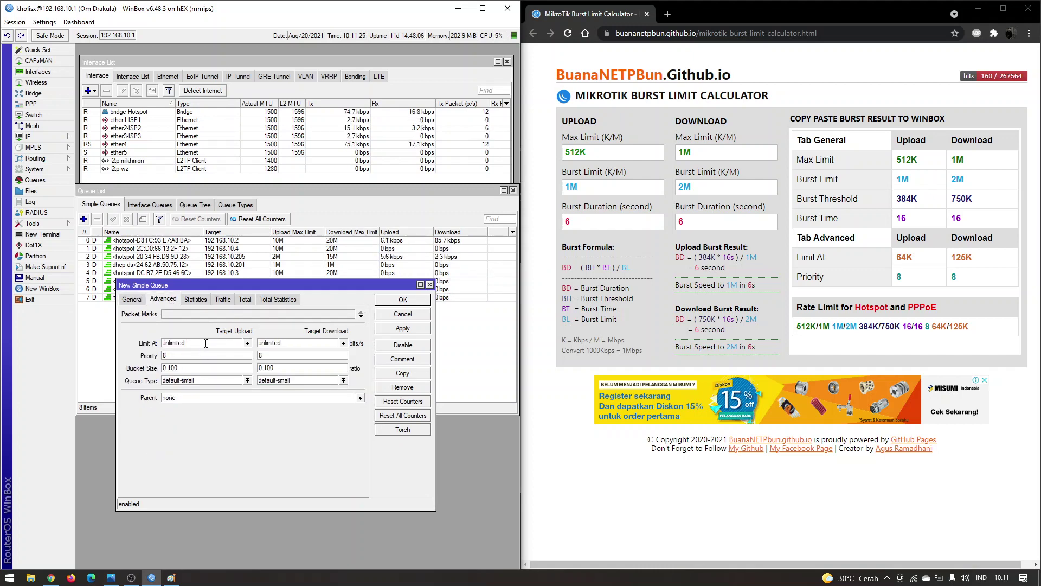
double_click(208, 343)
click(209, 344)
click(430, 285)
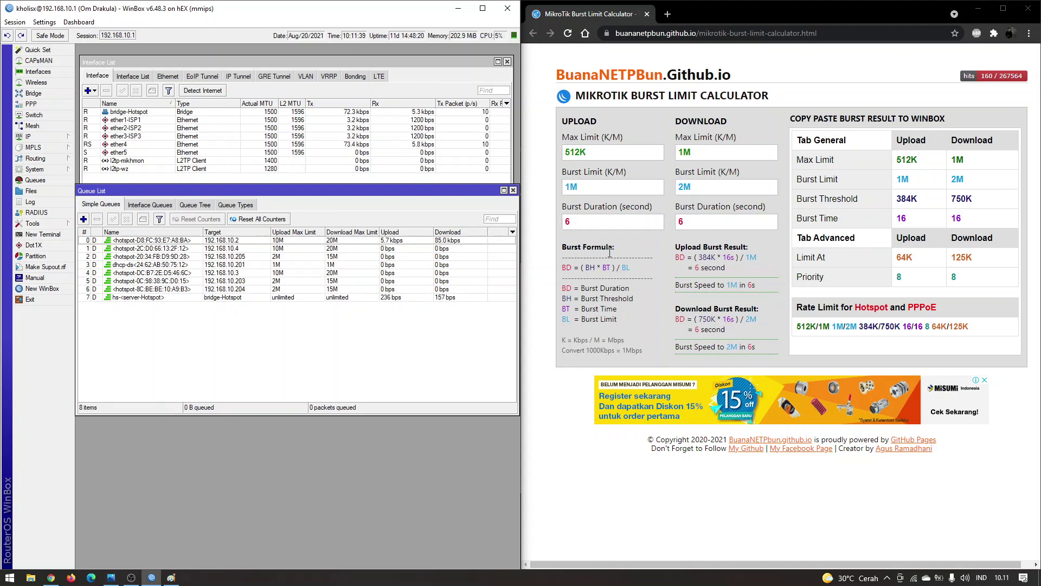
- Examine the calculator's max limit, burst limit and burst duration fields for upload and download
click(621, 150)
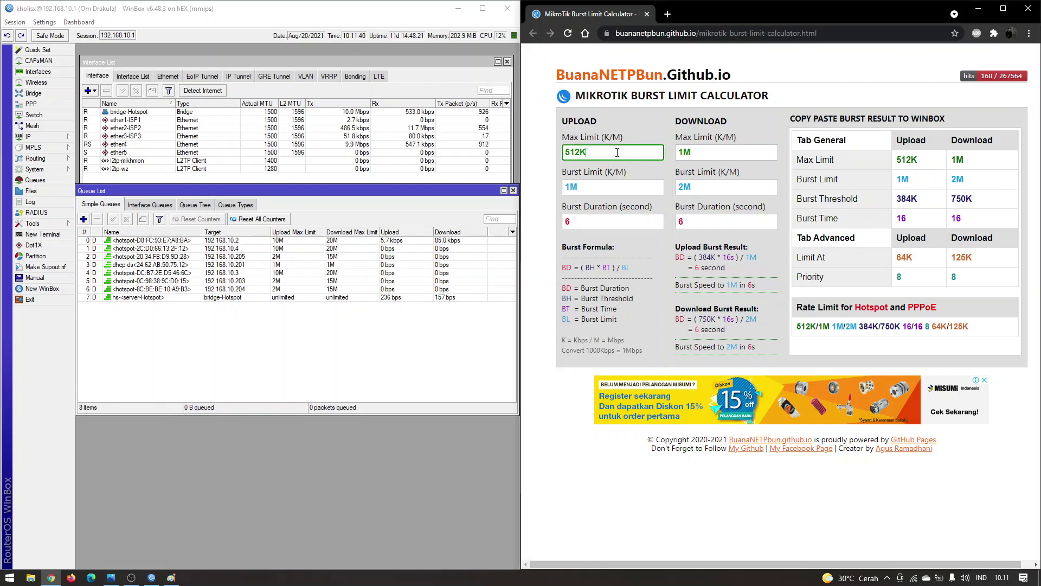
double_click(620, 151)
drag(587, 137, 593, 137)
click(715, 153)
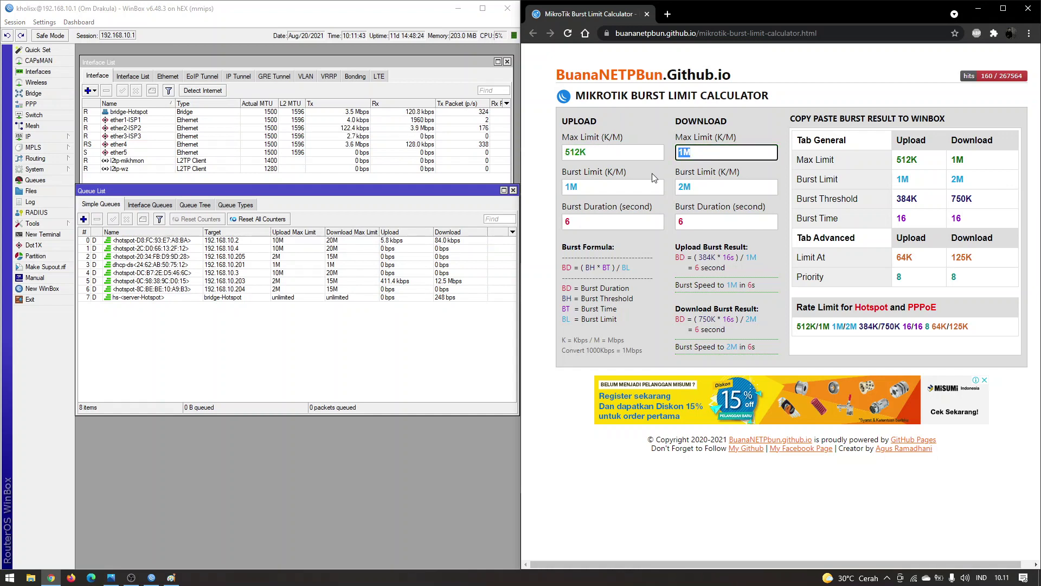
click(610, 187)
click(609, 222)
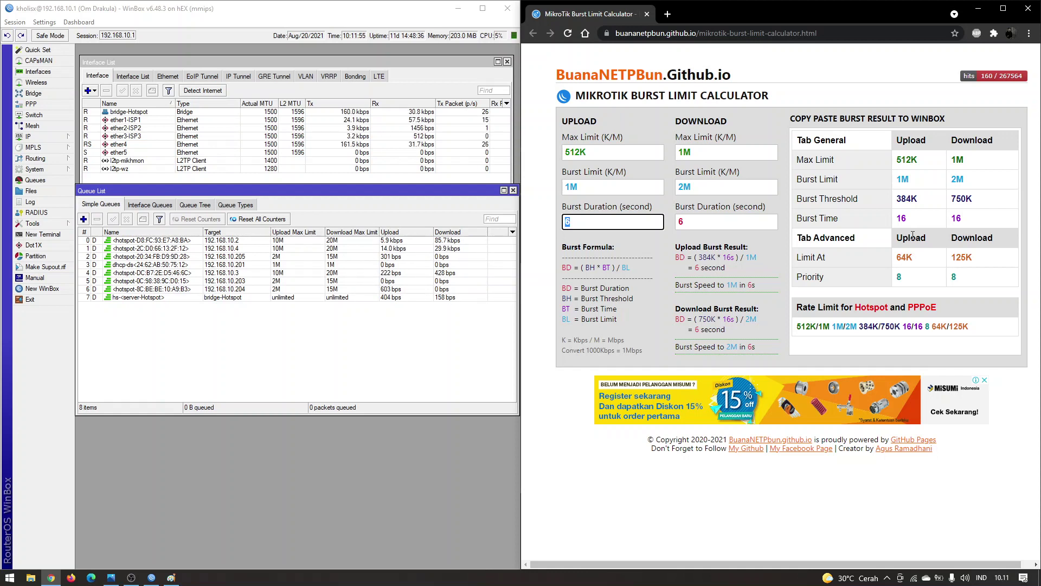
double_click(636, 151)
- Open a blank Notepad document, resize and reposition its window, and enlarge the text to 220%
key(super+r)
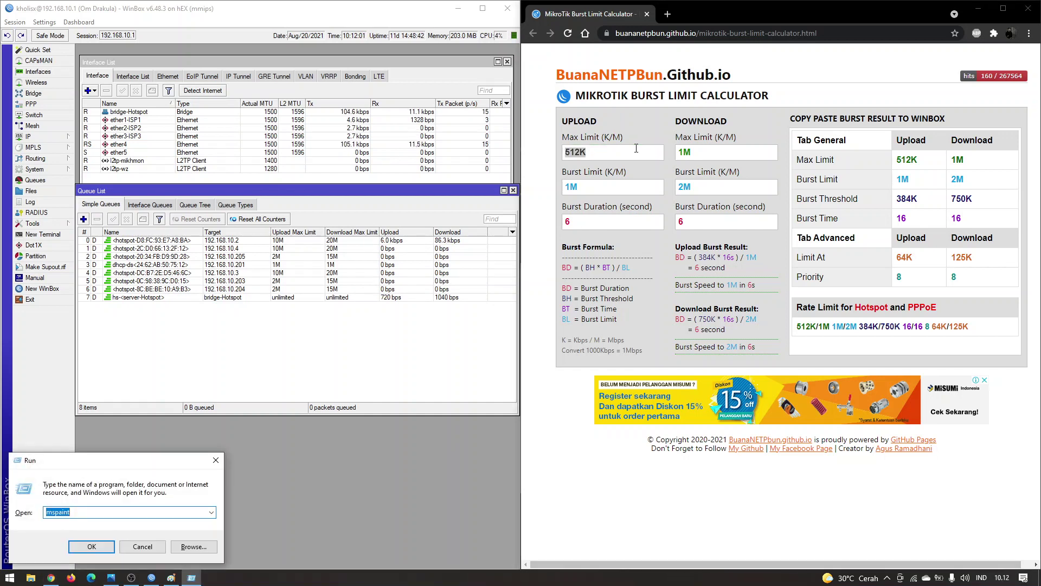
text(notepad)
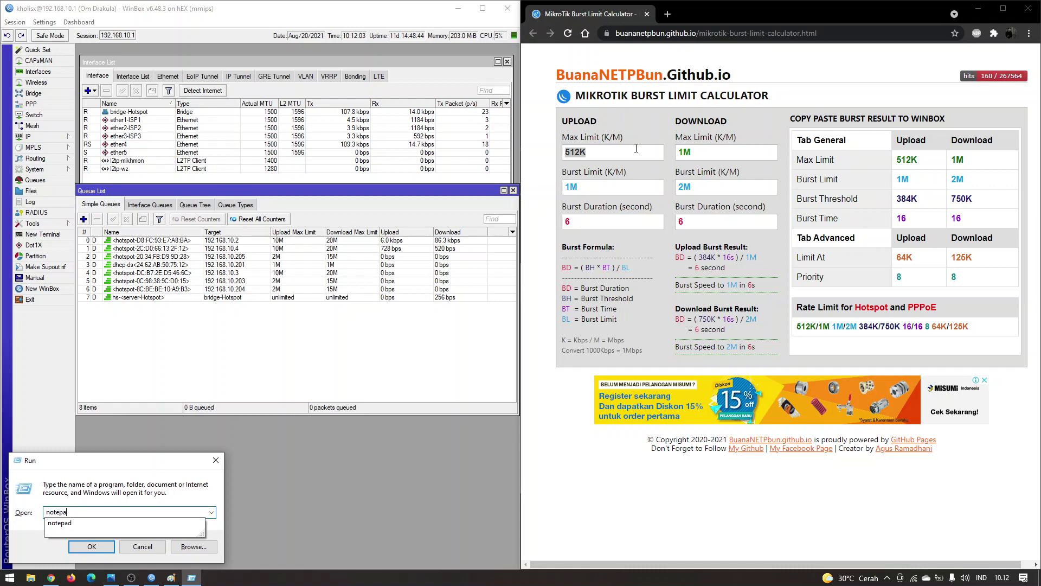
key(Return)
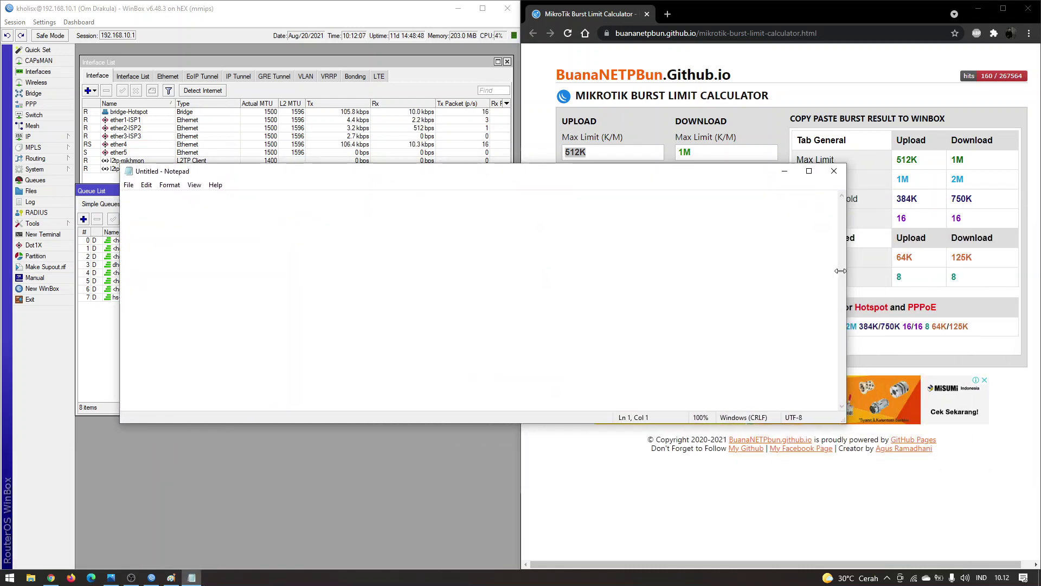
drag(840, 271, 588, 270)
drag(475, 172, 513, 88)
drag(626, 413, 779, 489)
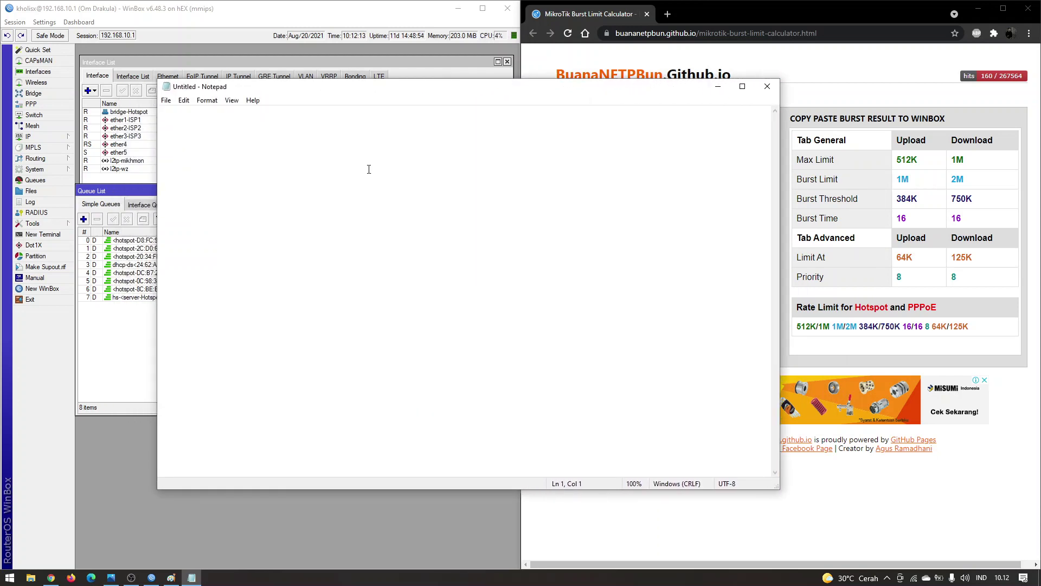
scroll(364, 191, up, 7)
- Write "512k up" as the first line of the notes
text(1m)
key(ctrl+z)
text(512k up)
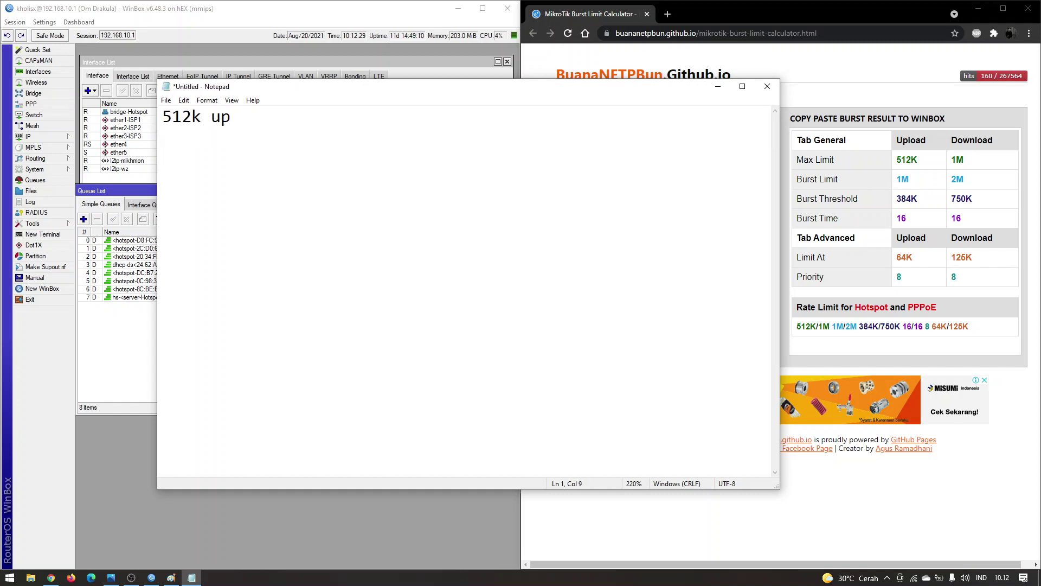
key(BackSpace)
key(BackSpace)
text(p)
key(Return)
text(1024k down)
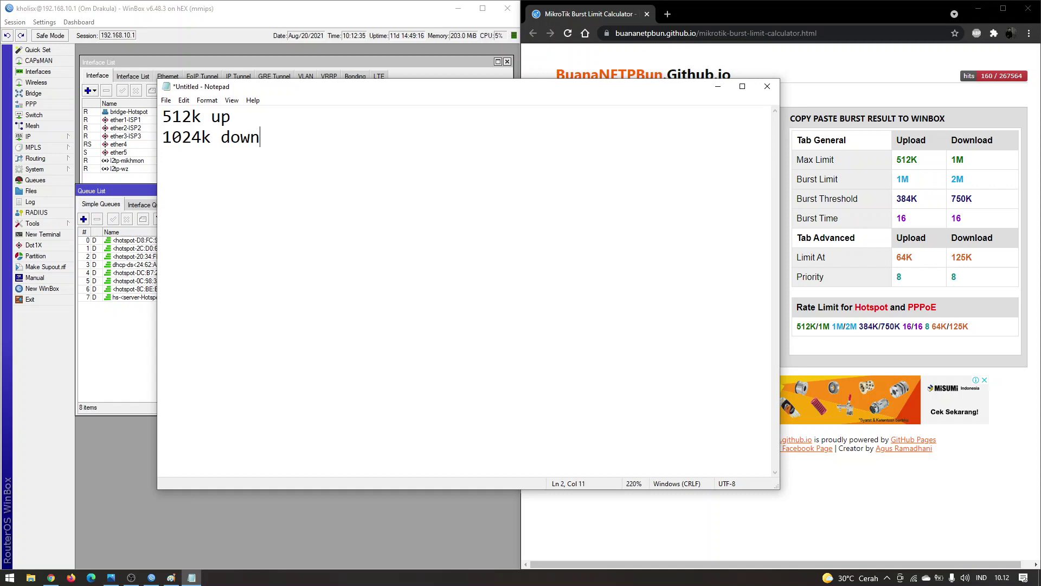
key(BackSpace)
key(BackSpace)
key(BackSpace)
key(BackSpace)
key(BackSpace)
key(BackSpace)
key(BackSpace)
key(BackSpace)
key(BackSpace)
key(BackSpace)
- Write "1m down" on the second line, with "down" aligned under "up", and leave a blank line below it
text(1m  )
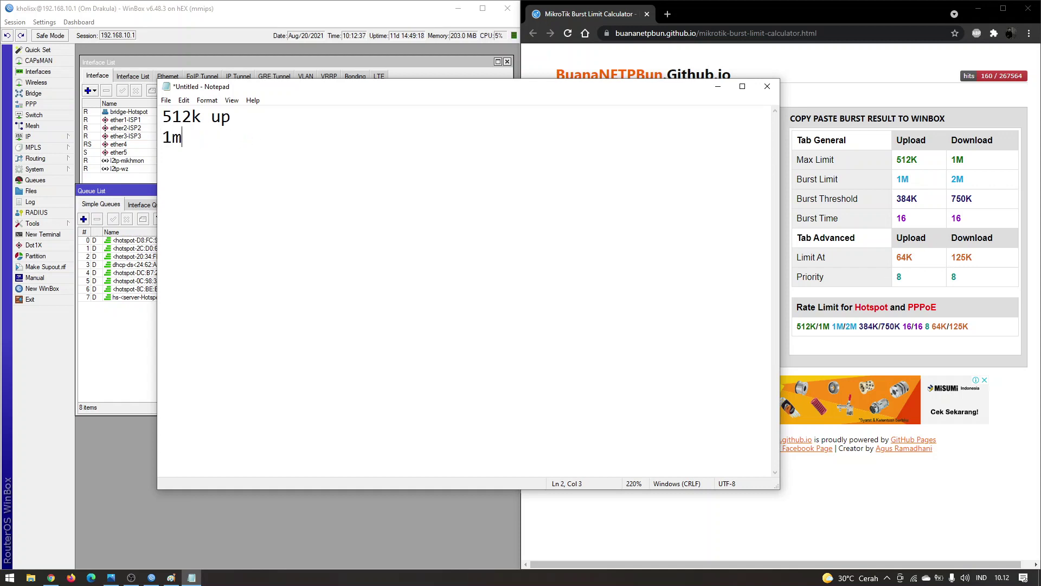
text( down)
key(Return)
key(Return)
drag(395, 91, 342, 117)
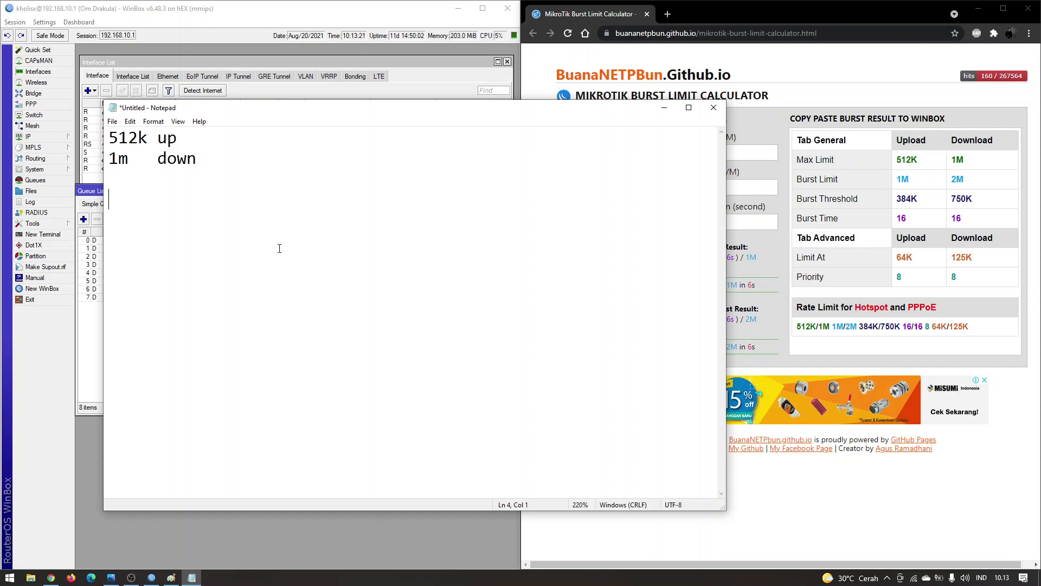
- Add the line "burst --> 2mbps" below the upload and download limits
text(burst --> 2mbs)
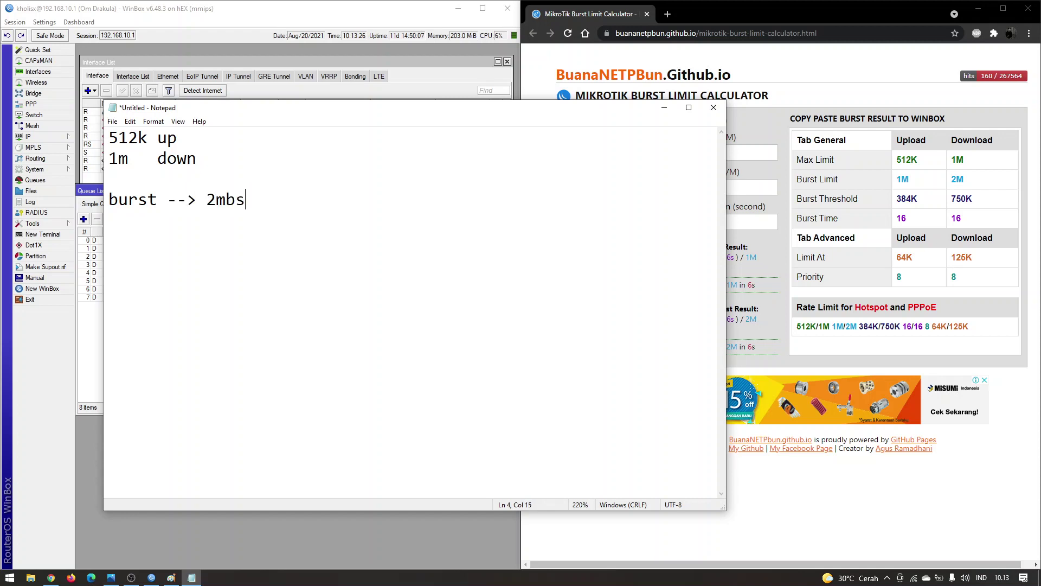
key(BackSpace)
text(ps)
- Add the line "buka youtube, load video" below the burst line, separated by a blank line
drag(109, 137, 117, 158)
click(158, 181)
drag(128, 199, 286, 204)
click(286, 204)
key(Return)
key(Return)
text(buka youtube, load video)
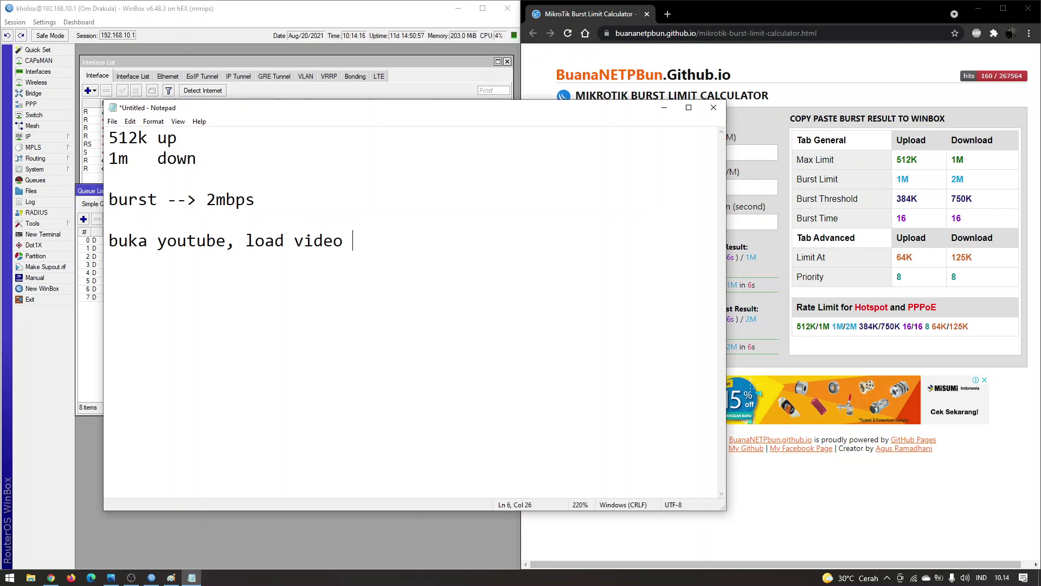
- Append "---> 6detik" to the end of the burst line
key(Up)
key(Up)
text(---> 6detik)
click(404, 247)
- Compare the burst period in the Paint sketch with the limit and burst lines in the Notepad notes
click(172, 578)
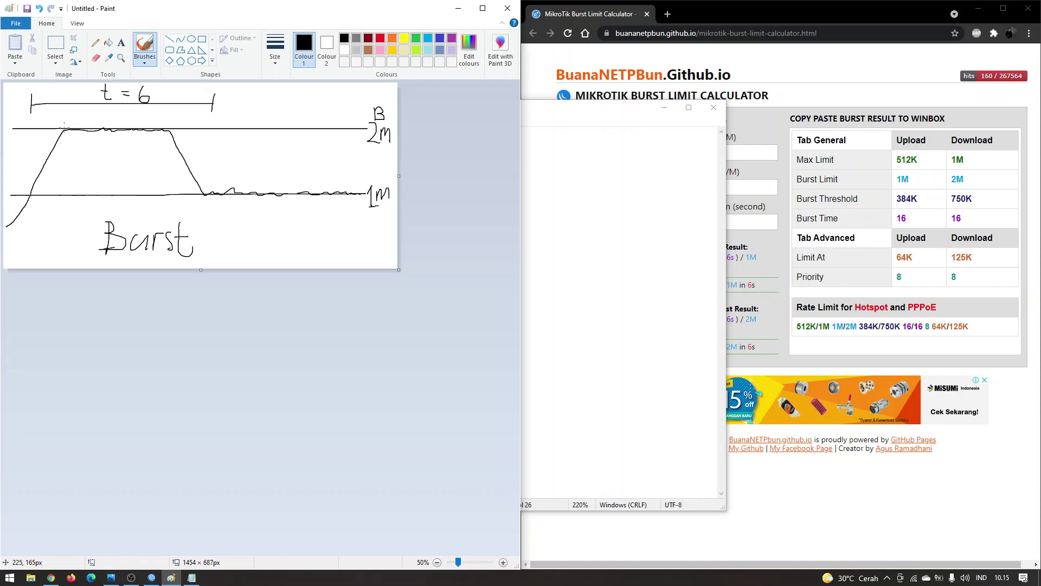
drag(64, 126, 112, 129)
click(598, 212)
click(379, 316)
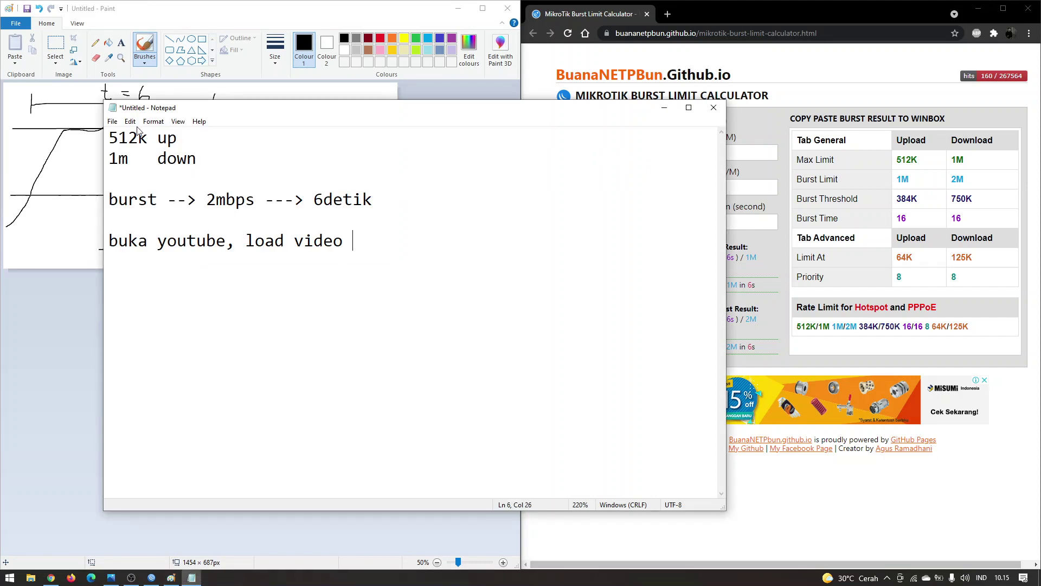
drag(109, 138, 196, 159)
click(208, 200)
drag(139, 200, 295, 200)
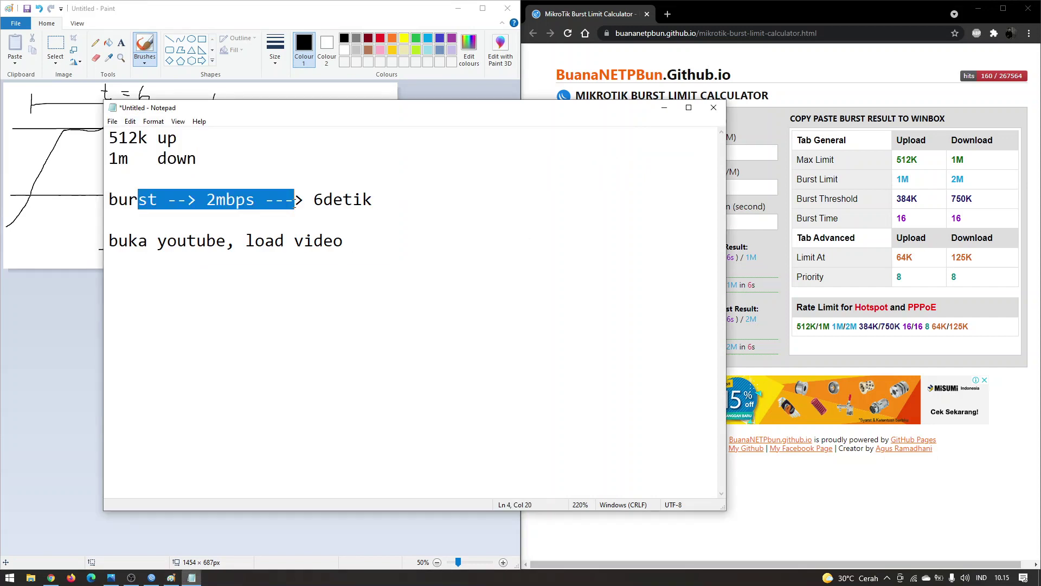
- Switch to the burst limit calculator in Chrome and re-enter 512K as the upload max limit
click(331, 200)
click(410, 207)
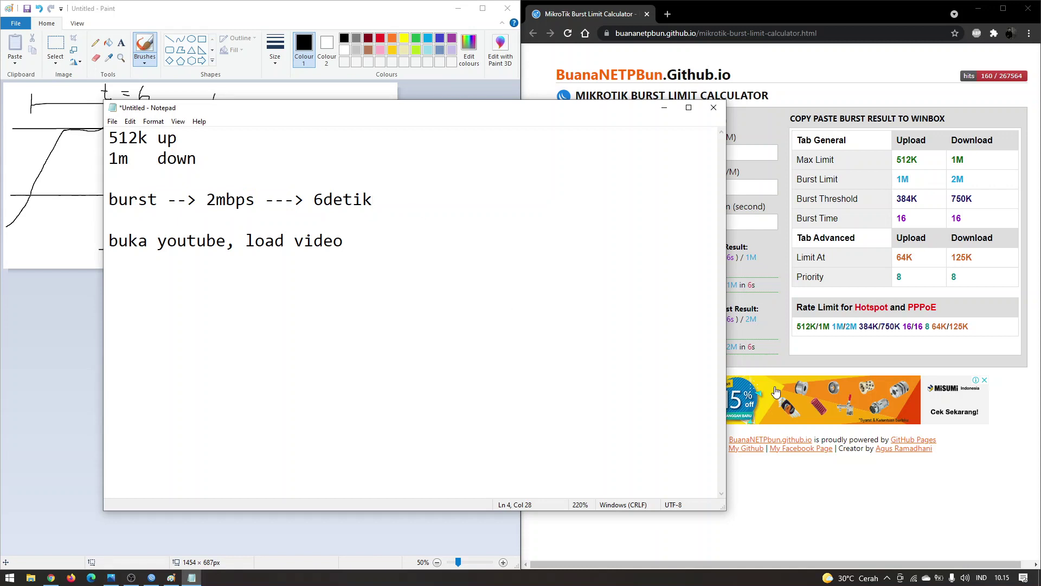
click(806, 514)
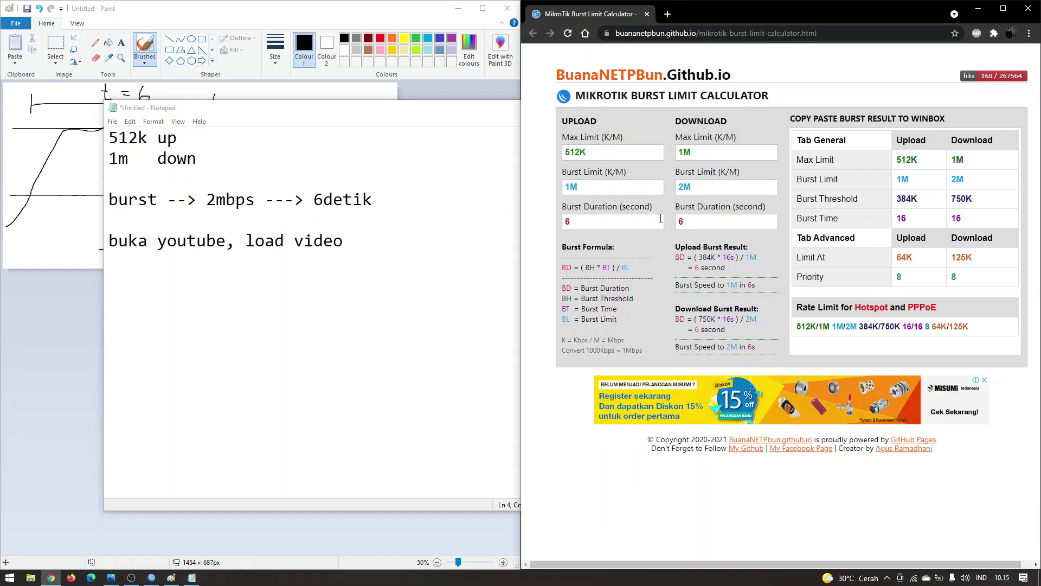
click(594, 156)
key(Tab)
click(608, 152)
double_click(608, 152)
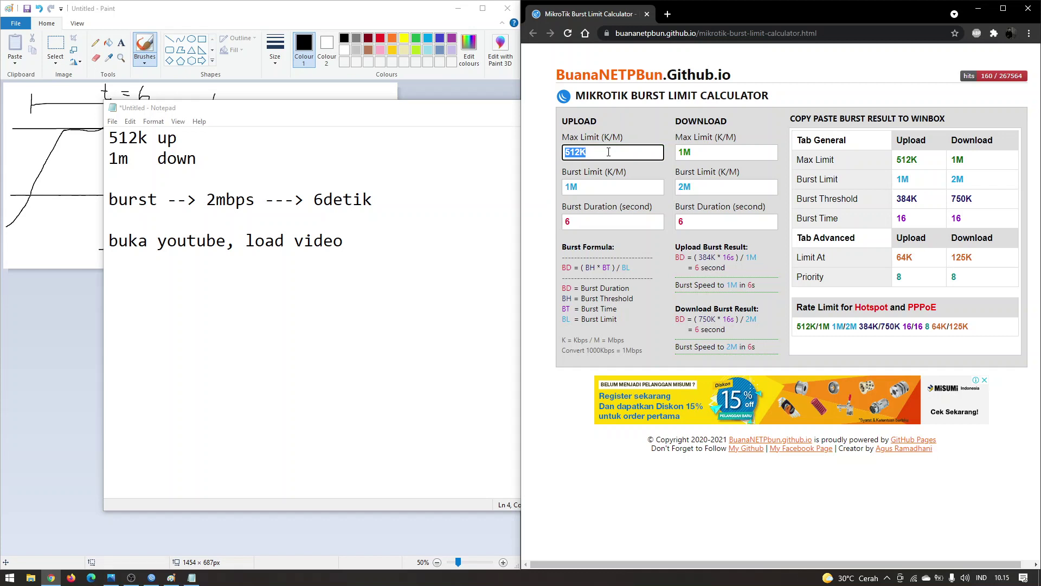
text(512K)
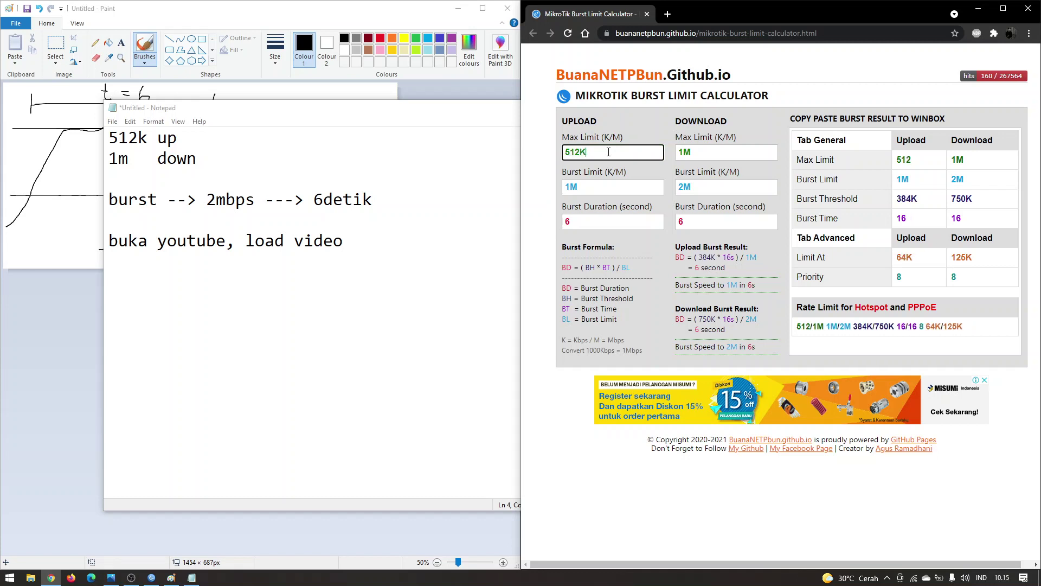
- Examine the upload and download max limit, burst limit and burst duration fields in the calculator
double_click(596, 188)
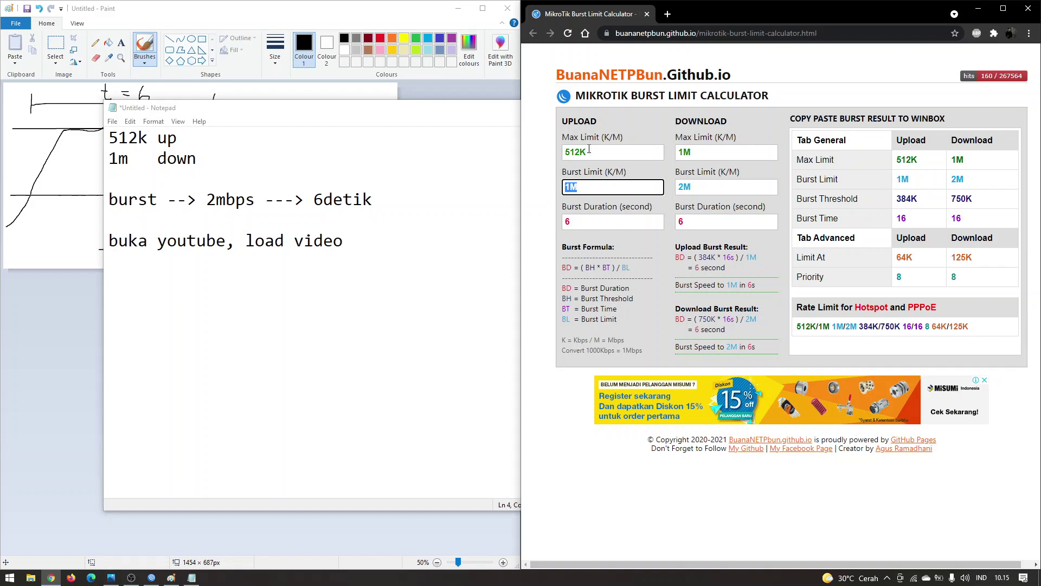
click(591, 195)
click(585, 152)
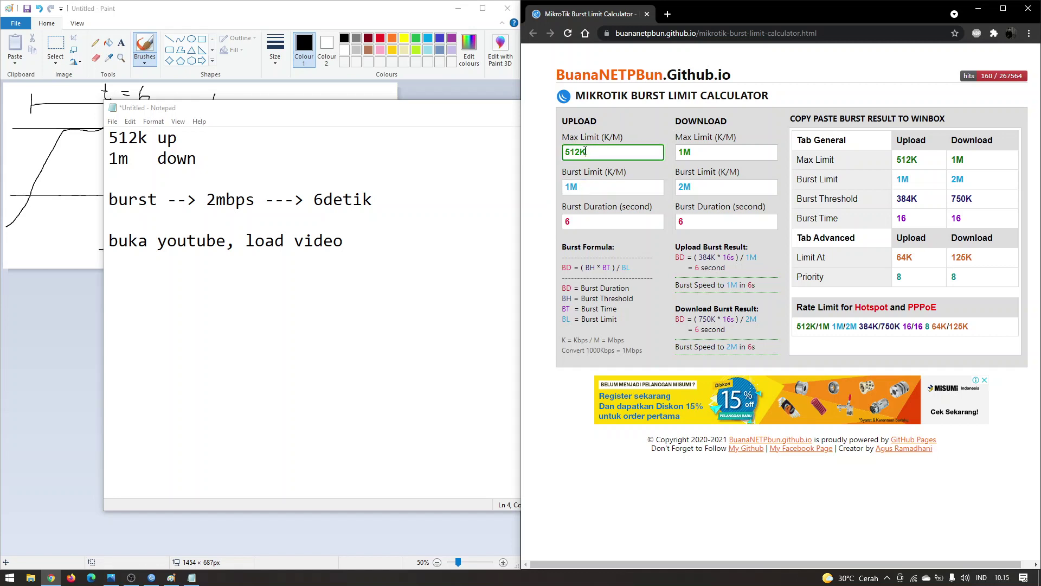
click(578, 187)
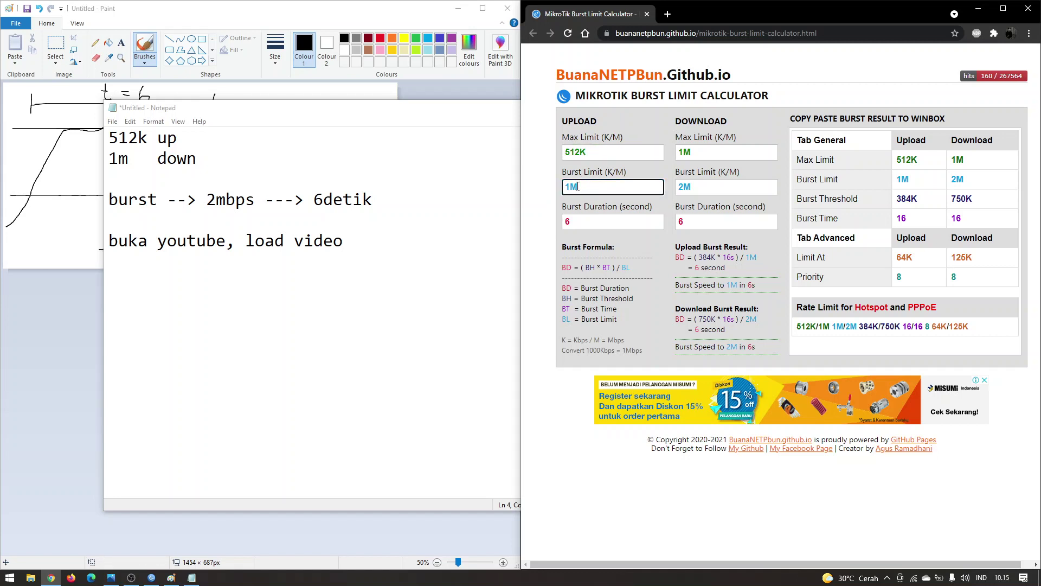
click(695, 153)
click(714, 185)
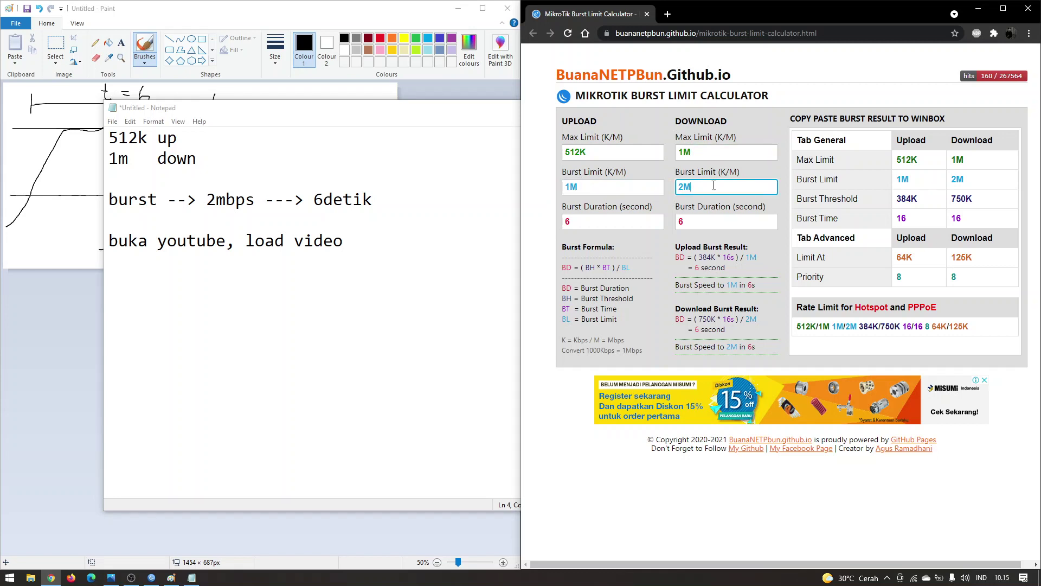
double_click(712, 187)
click(645, 224)
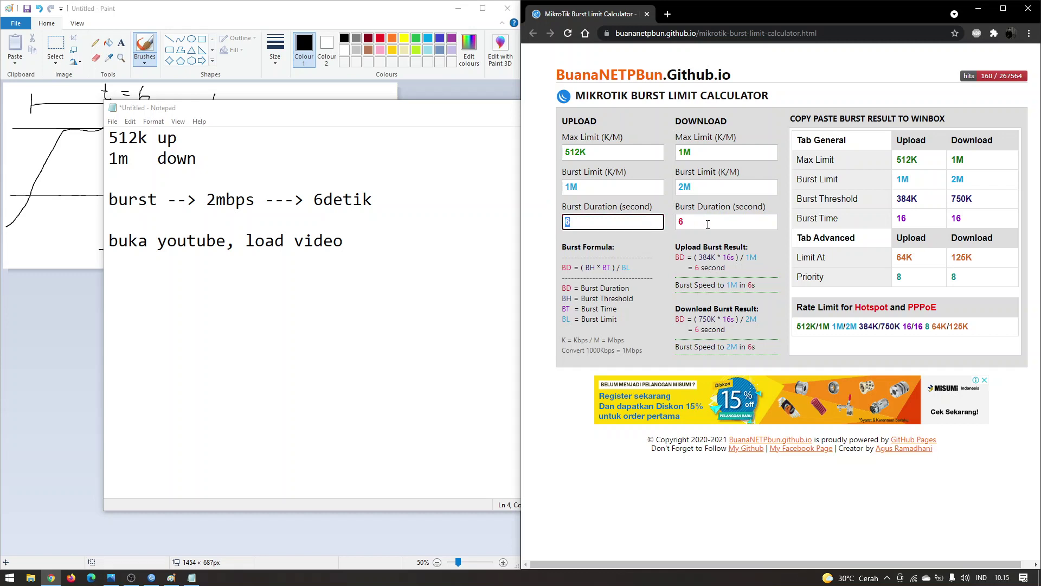
double_click(662, 223)
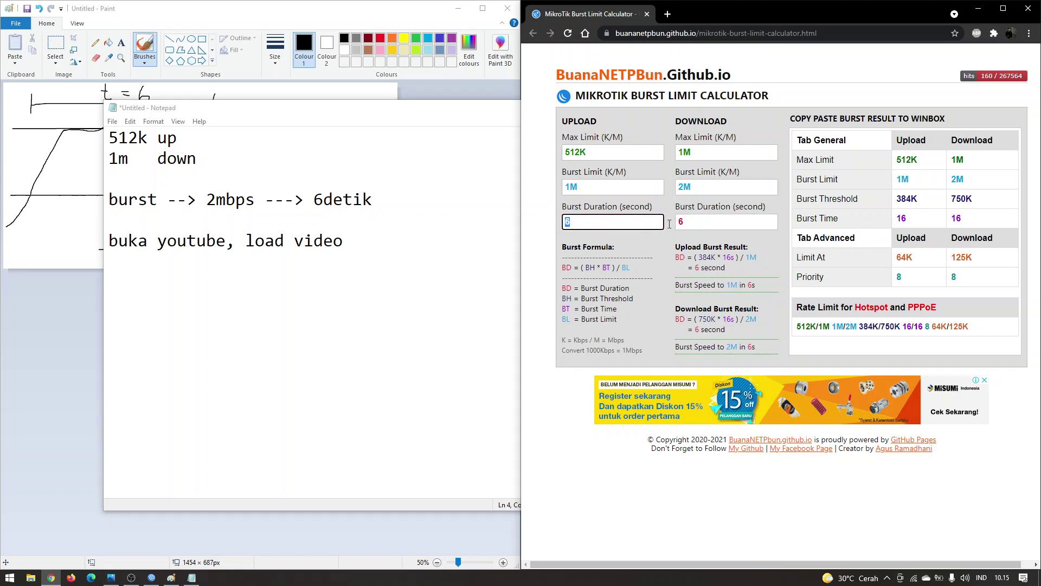
click(709, 220)
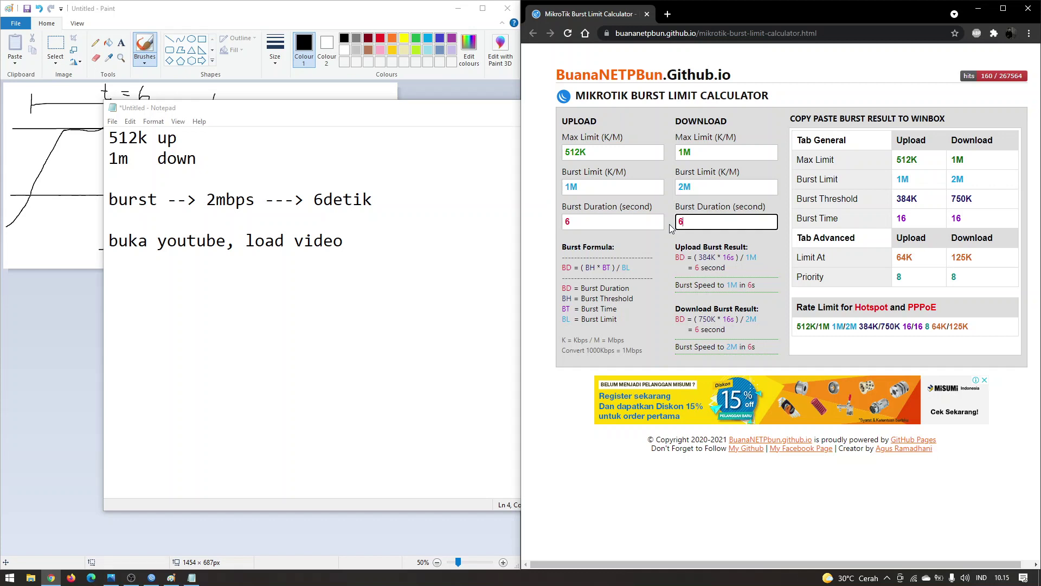
- Bring the Paint burst sketch forward and compare its time span and limits with the calculator's burst duration and max limit fields
click(235, 10)
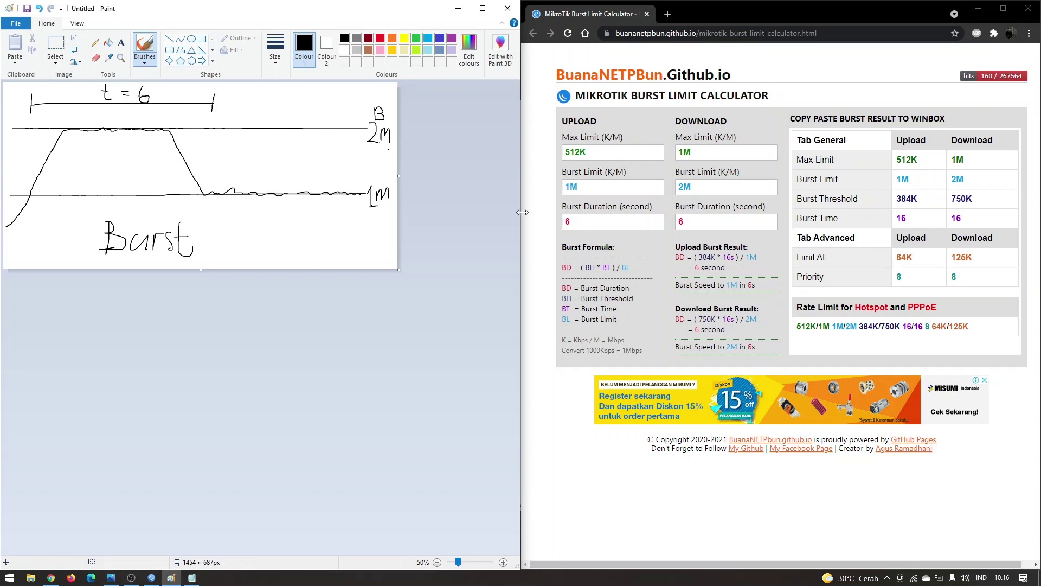
double_click(567, 221)
double_click(732, 223)
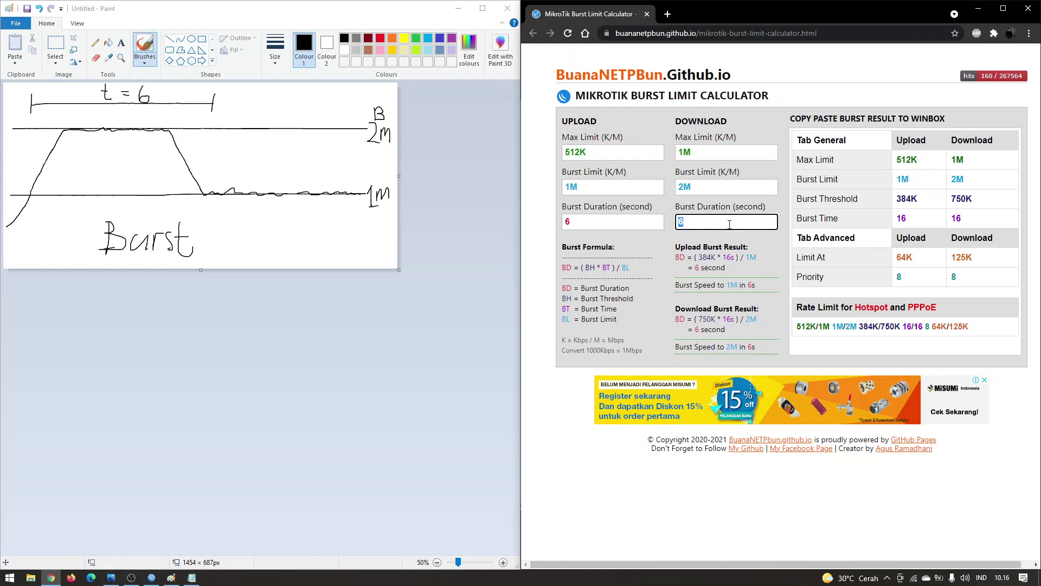
click(628, 219)
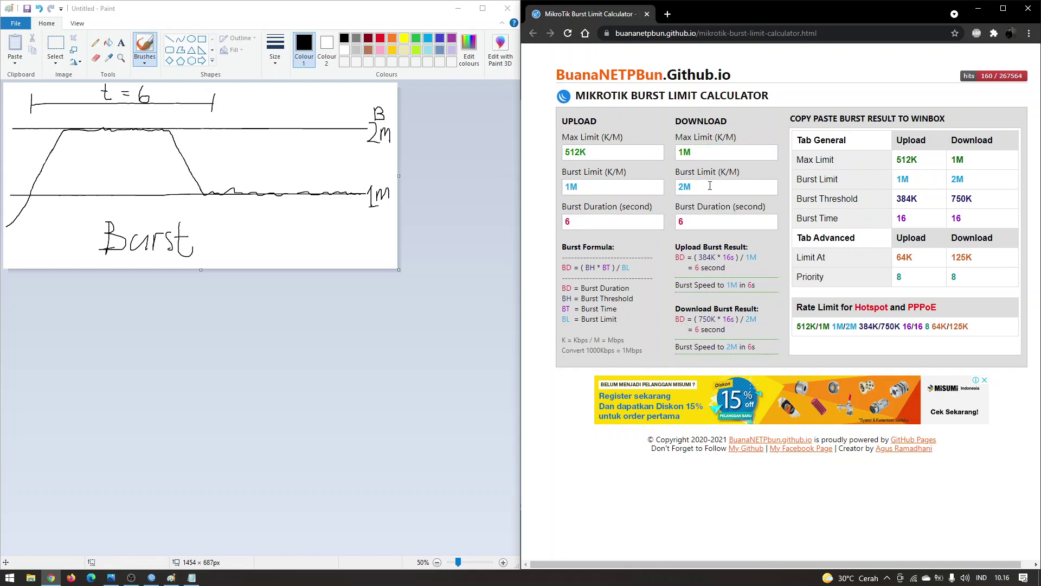
click(714, 219)
click(613, 152)
click(705, 151)
- Replace all the Notepad notes with the lines "upl 2m" and "dwn 5m"
click(191, 577)
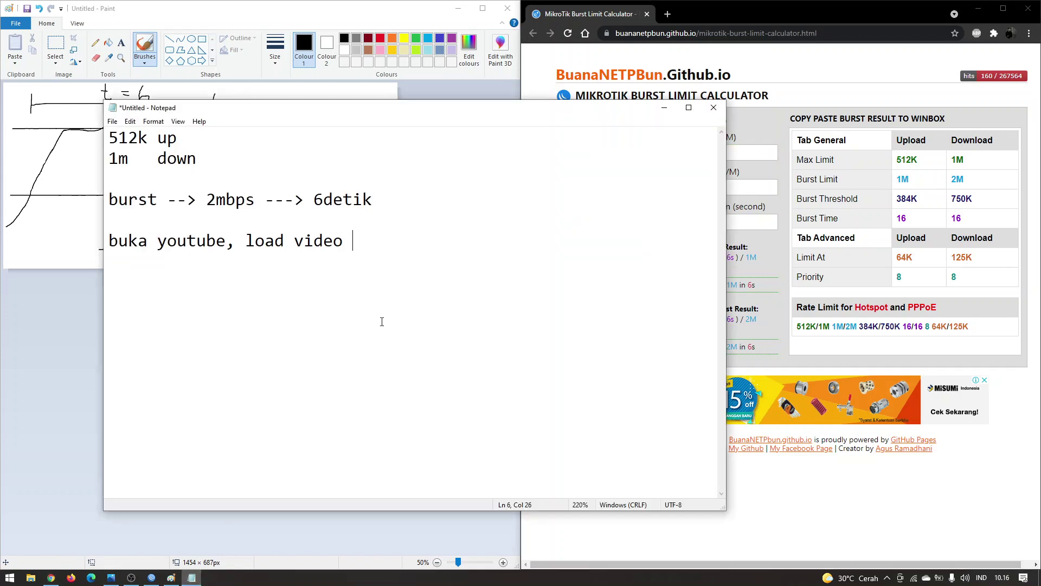
key(ctrl+a)
key(BackSpace)
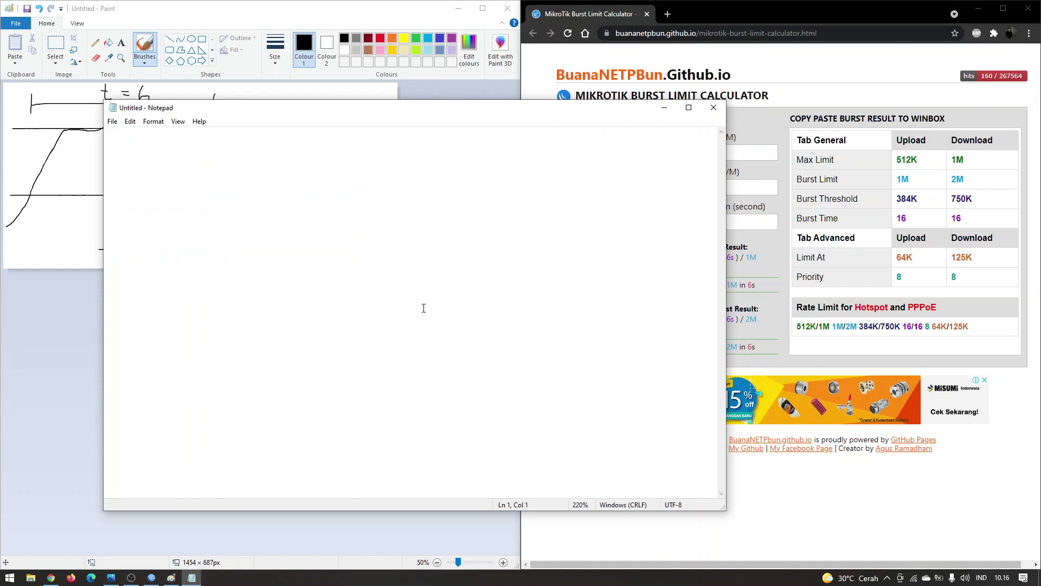
text(uc)
key(BackSpace)
text(pl  2m)
key(Return)
text(dwn )
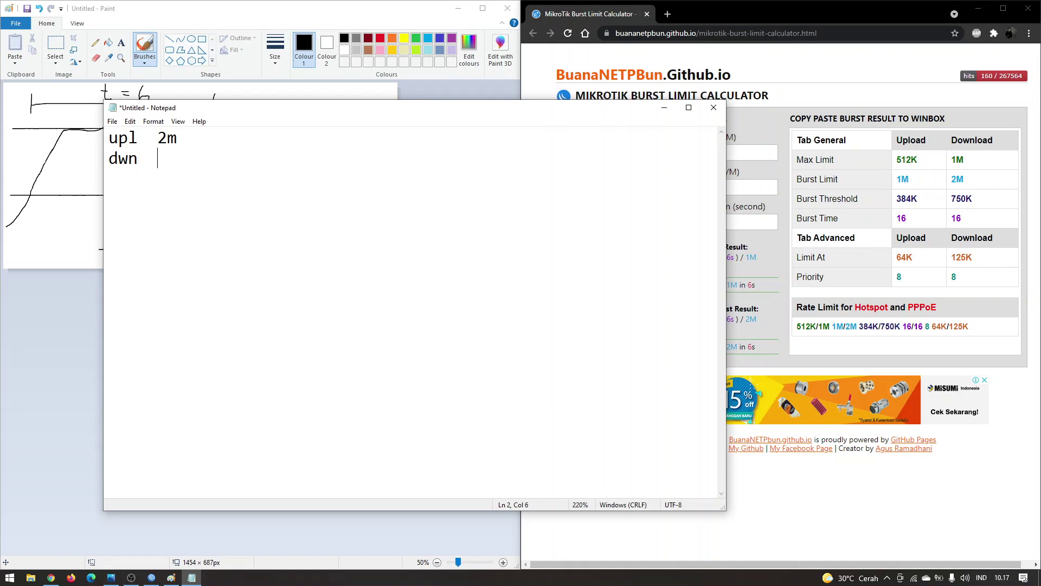
text( 5m)
- Add the line "burst 2x. 8s" below the limits, separated by a blank line
key(Return)
key(Return)
text(burst 2x)
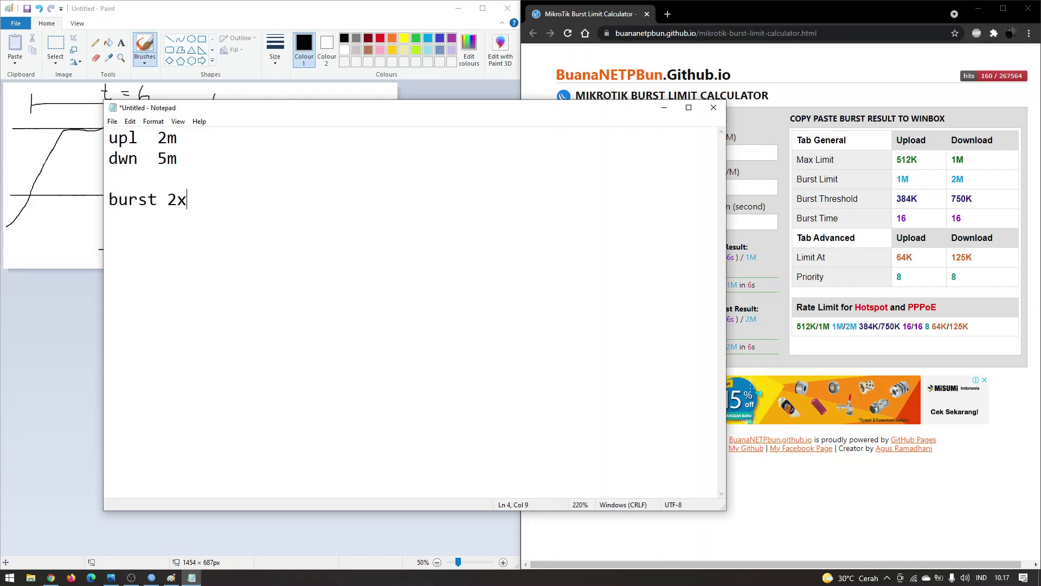
text(.)
text(8s)
key(Return)
key(Return)
click(47, 300)
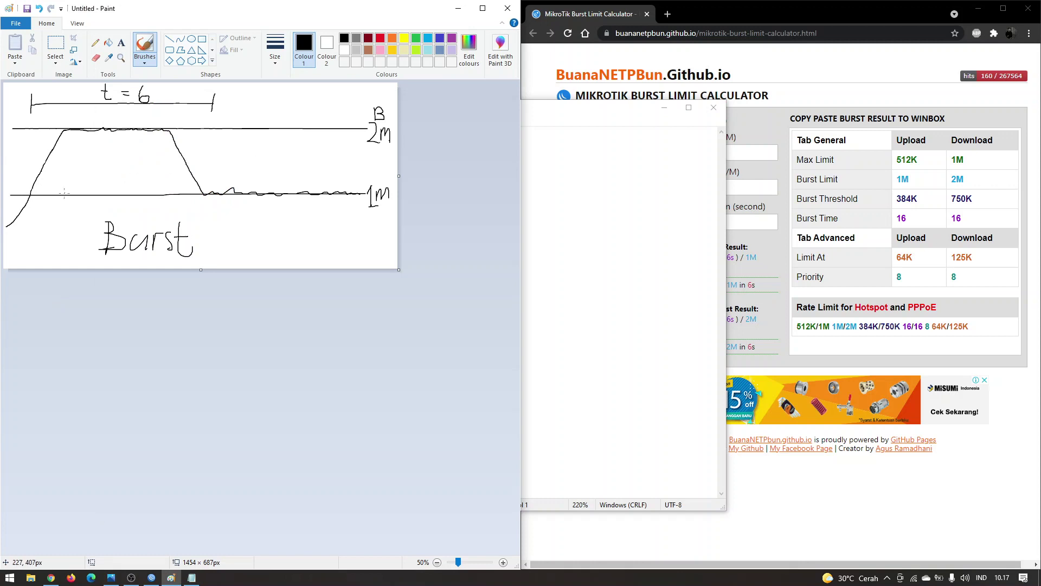
click(191, 577)
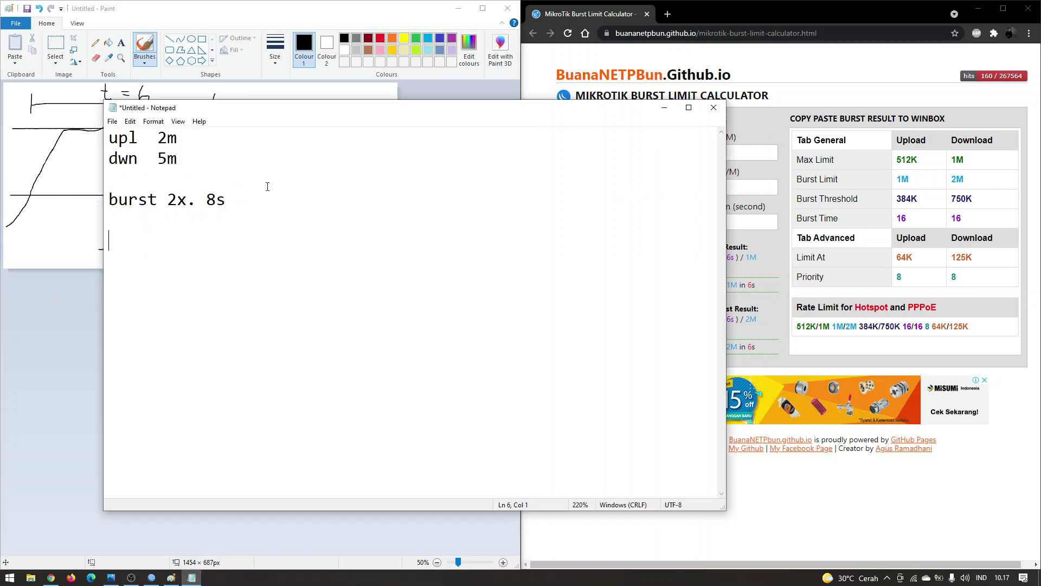
click(171, 577)
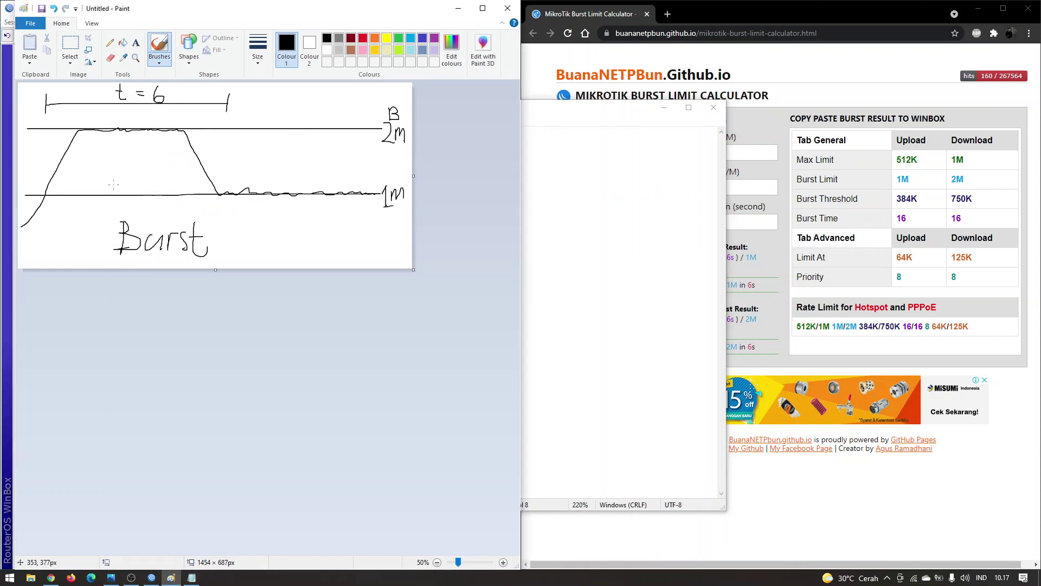
click(2, 138)
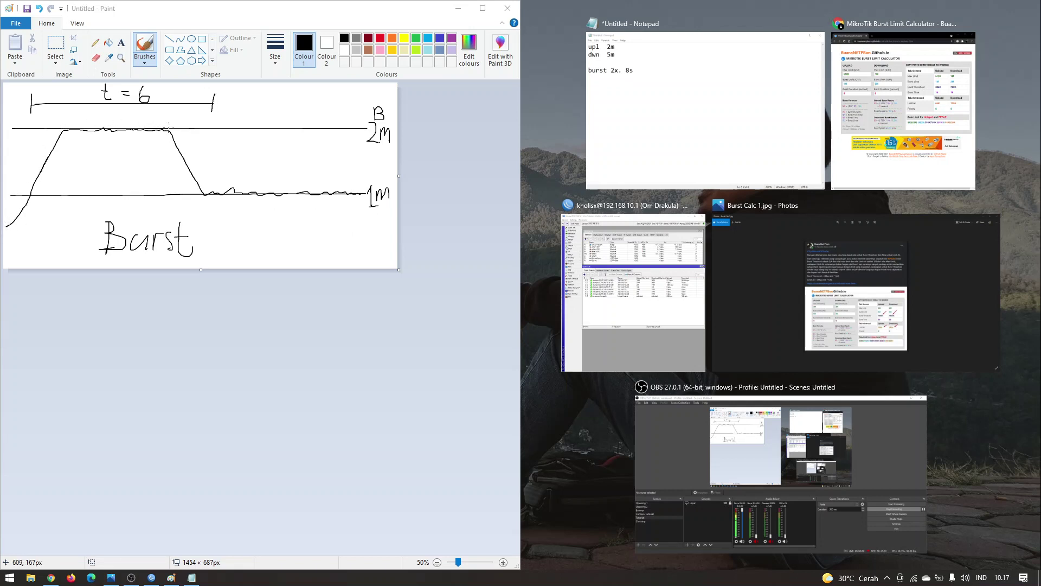
click(191, 578)
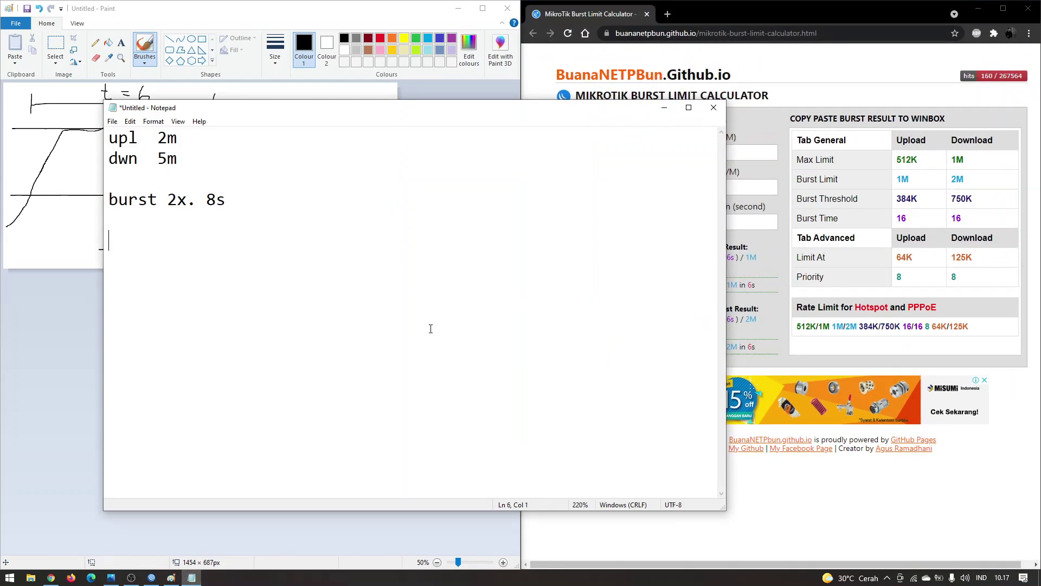
- Set the calculator's upload values to a max limit of 2M, a burst limit of 4M and a burst duration of 8 seconds
key(alt+Tab)
double_click(628, 150)
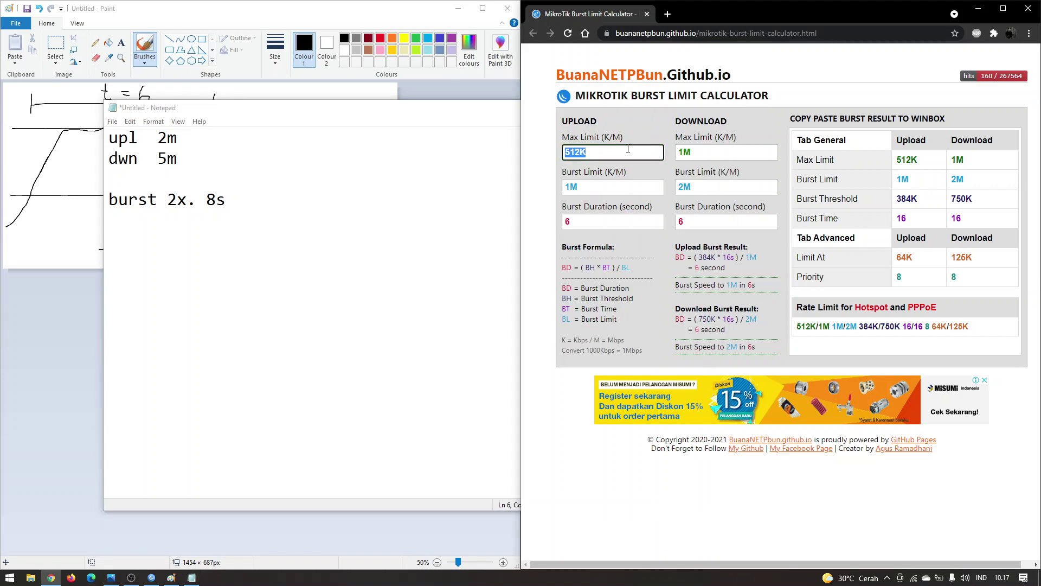
text(2M)
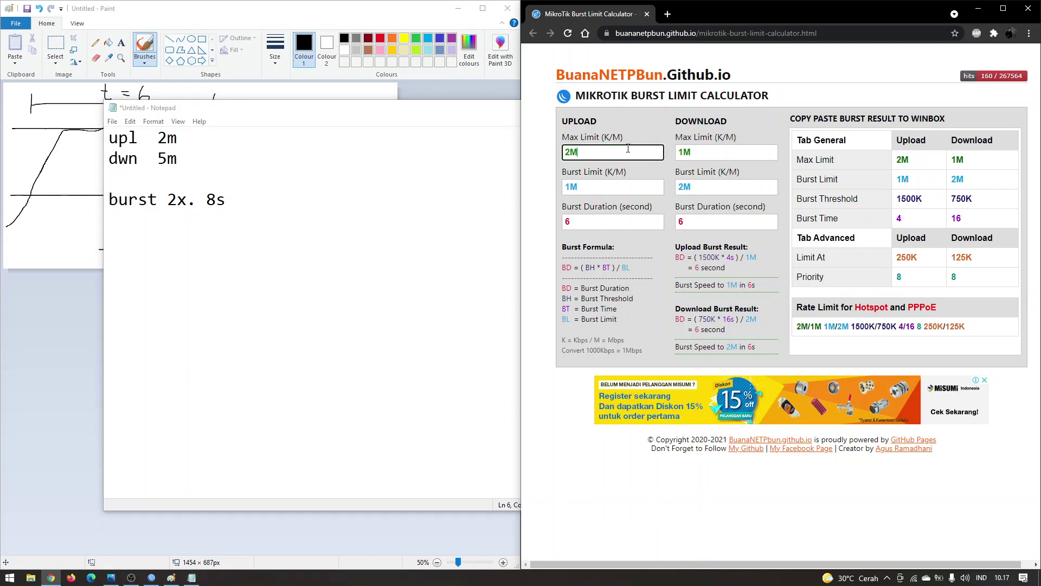
key(Tab)
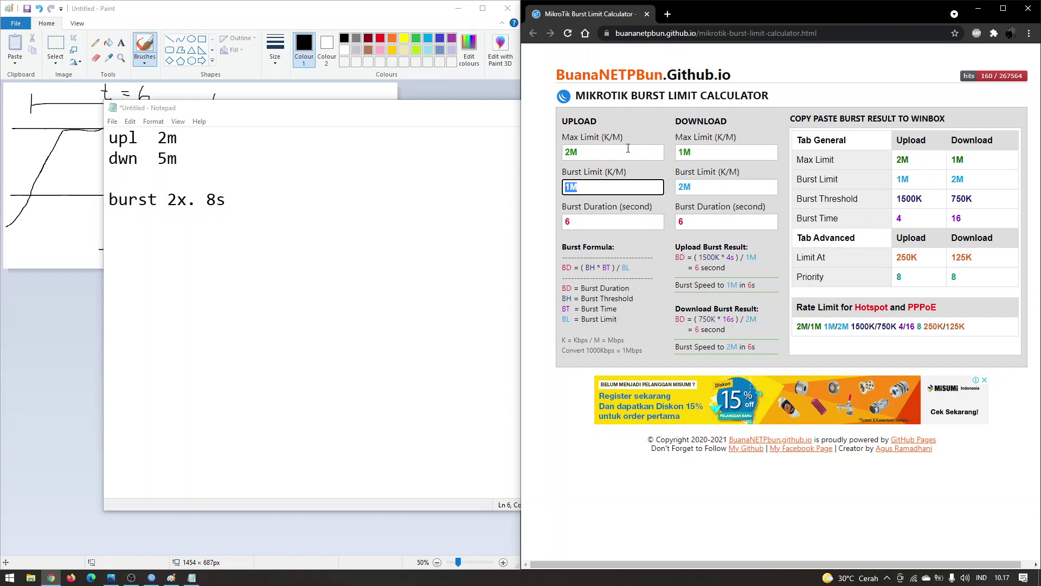
text(4M)
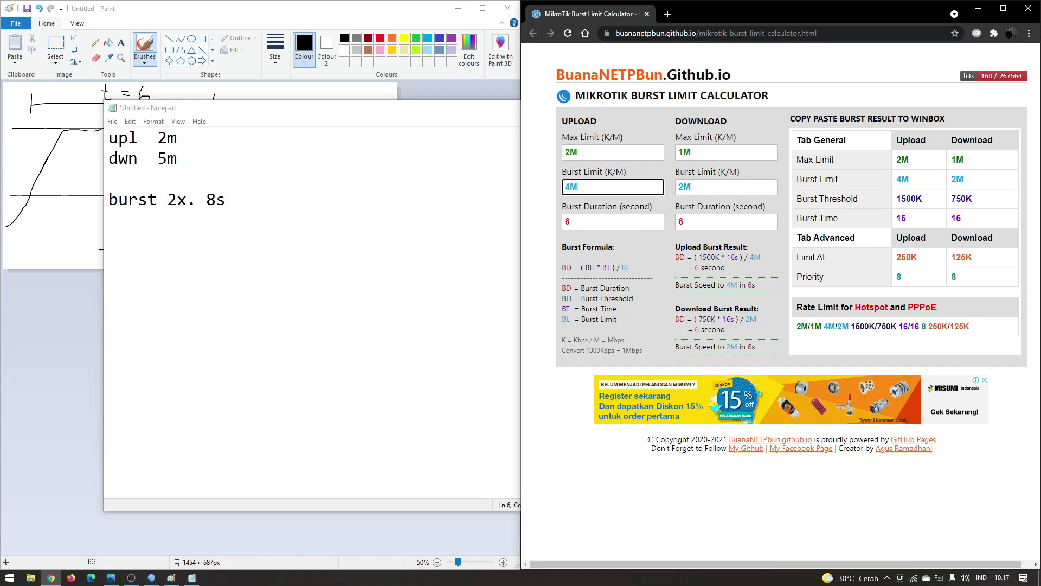
double_click(597, 221)
text(8)
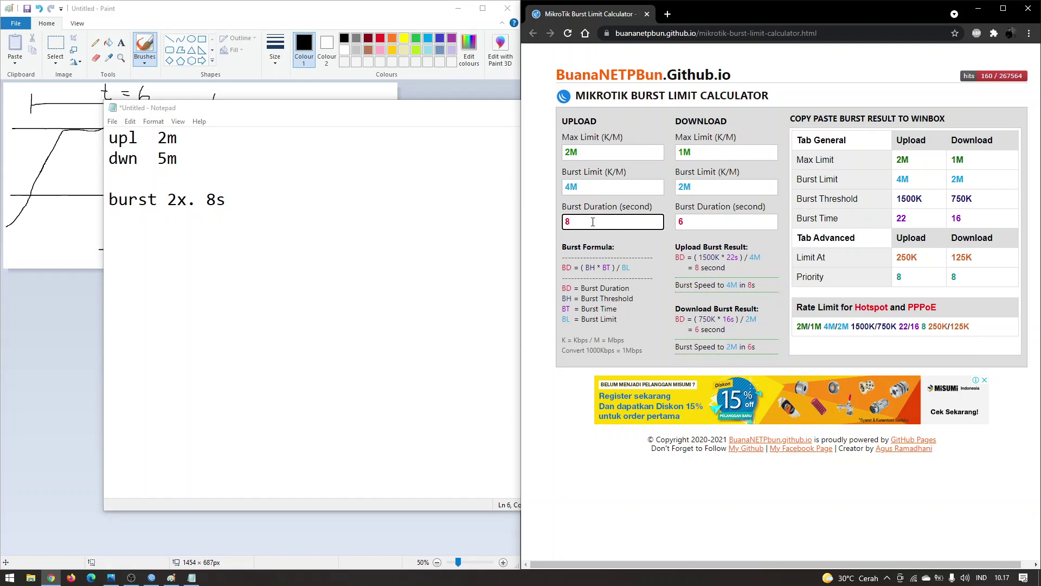
- Set the calculator's download values to a max limit of 5M, a burst limit of 10M and a burst duration of 8 seconds
double_click(714, 152)
text(5M)
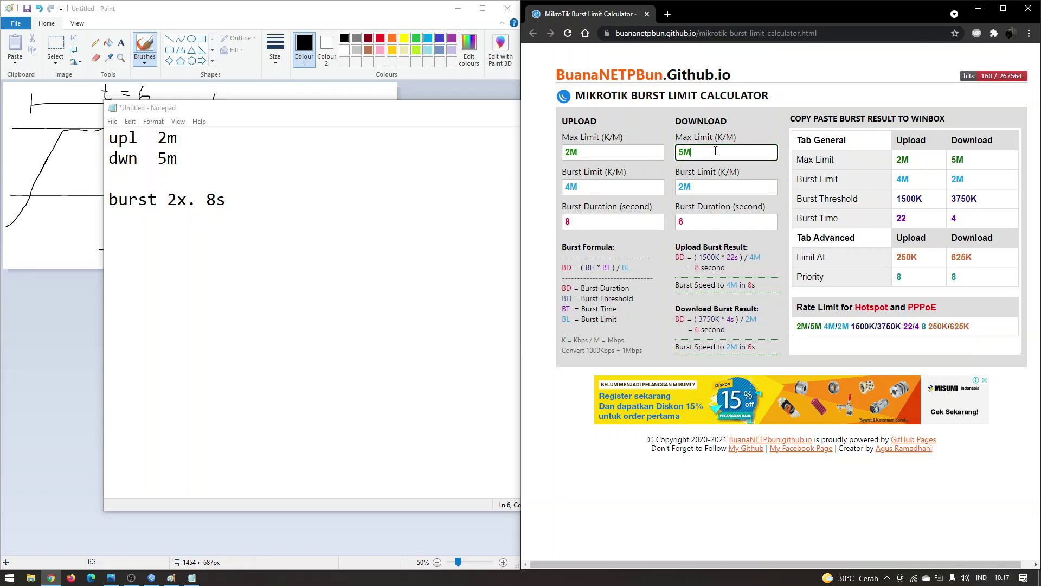
key(Tab)
text(10M)
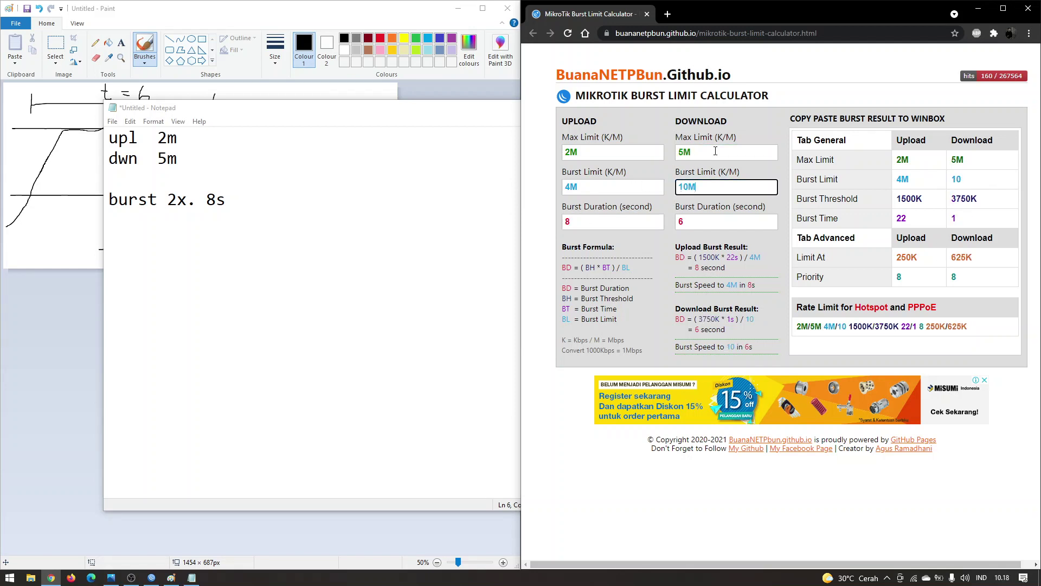
key(Tab)
text(8)
key(Tab)
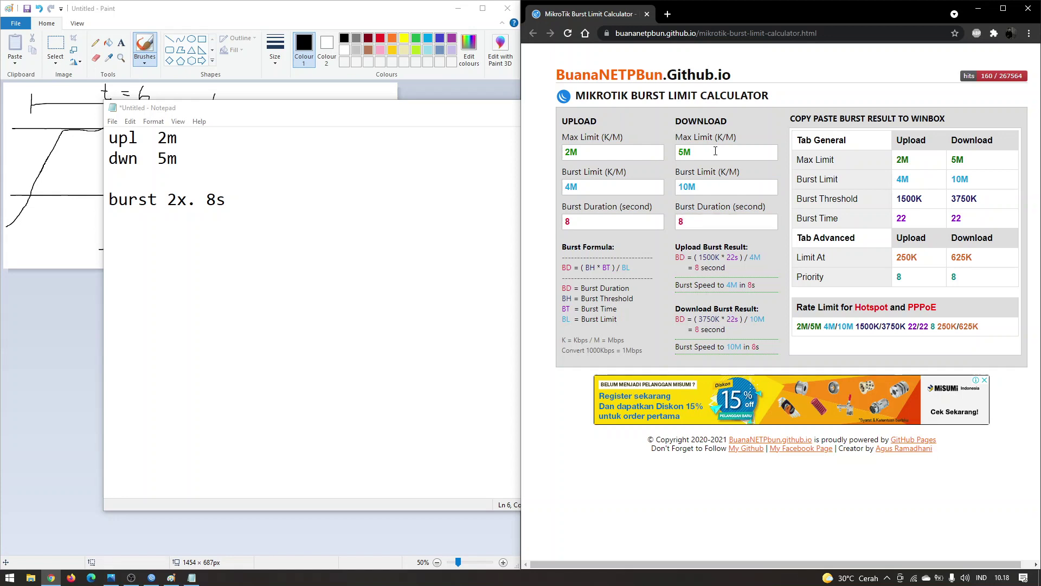
- Examine the burst threshold row against the max limits in the table of results for WinBox
click(738, 282)
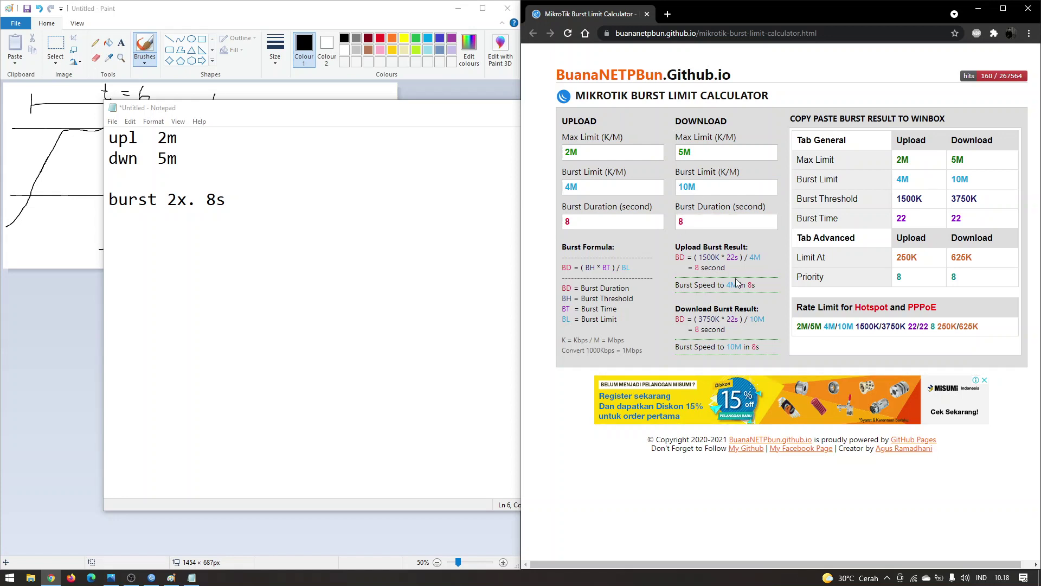
drag(921, 199, 896, 159)
click(921, 198)
drag(929, 206, 793, 204)
click(892, 168)
click(787, 208)
drag(823, 201, 982, 202)
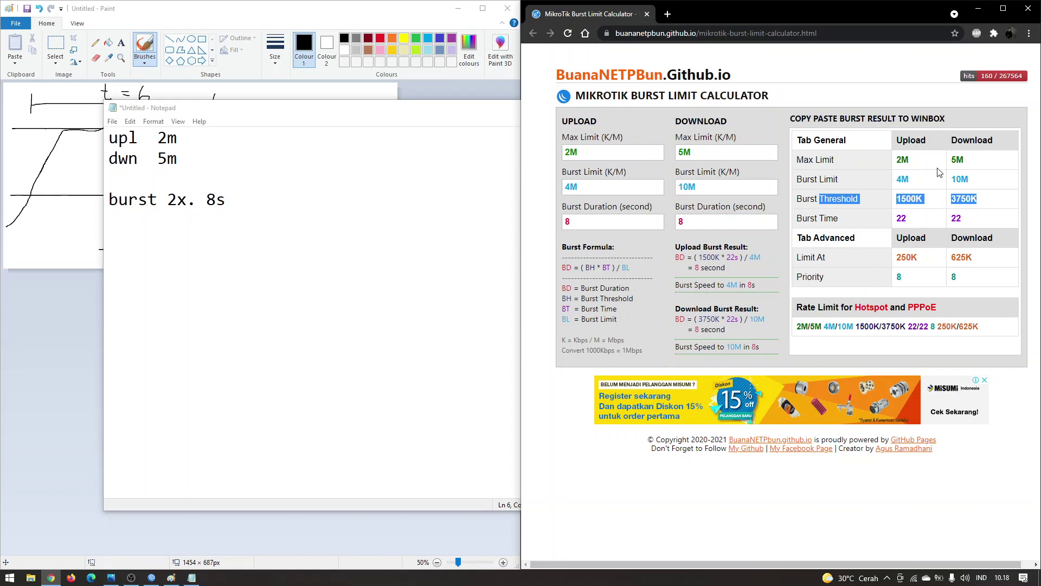
click(905, 160)
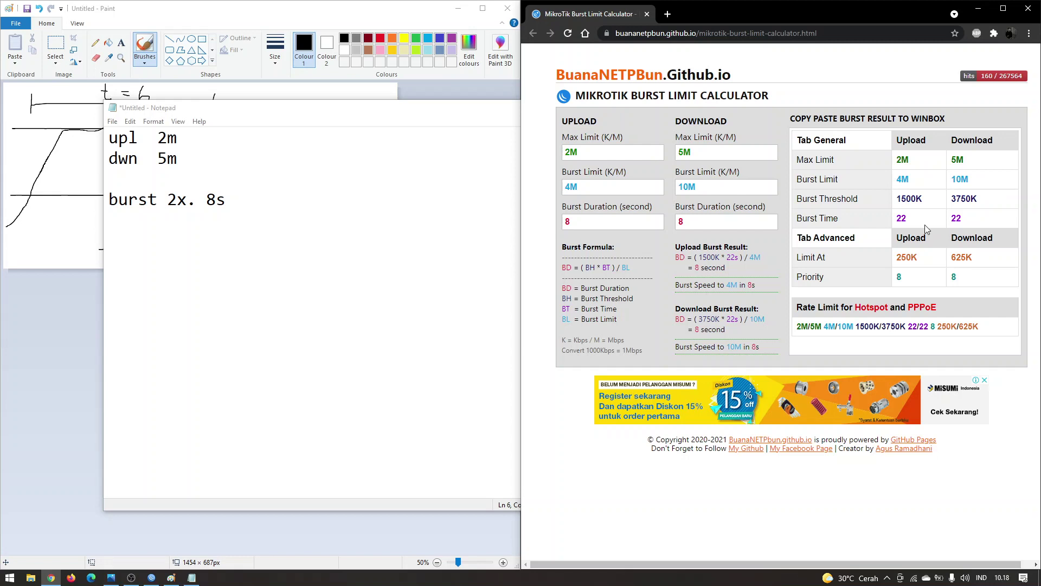
- Check the burst time against the burst formula and the upload and download results, and bring the Paint sketch forward
double_click(902, 218)
drag(686, 247, 717, 256)
click(759, 287)
drag(596, 267, 702, 257)
click(700, 319)
drag(698, 319, 735, 347)
click(739, 340)
click(386, 18)
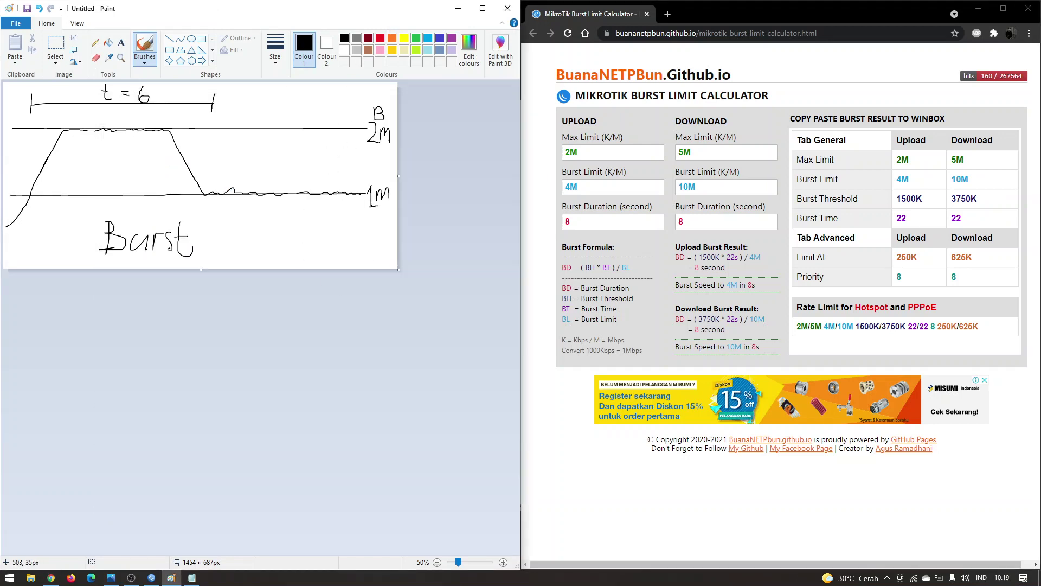
- Update the Paint sketch's labels to t = 8, 10 for the upper line and 5 for the lower line
drag(142, 96, 148, 93)
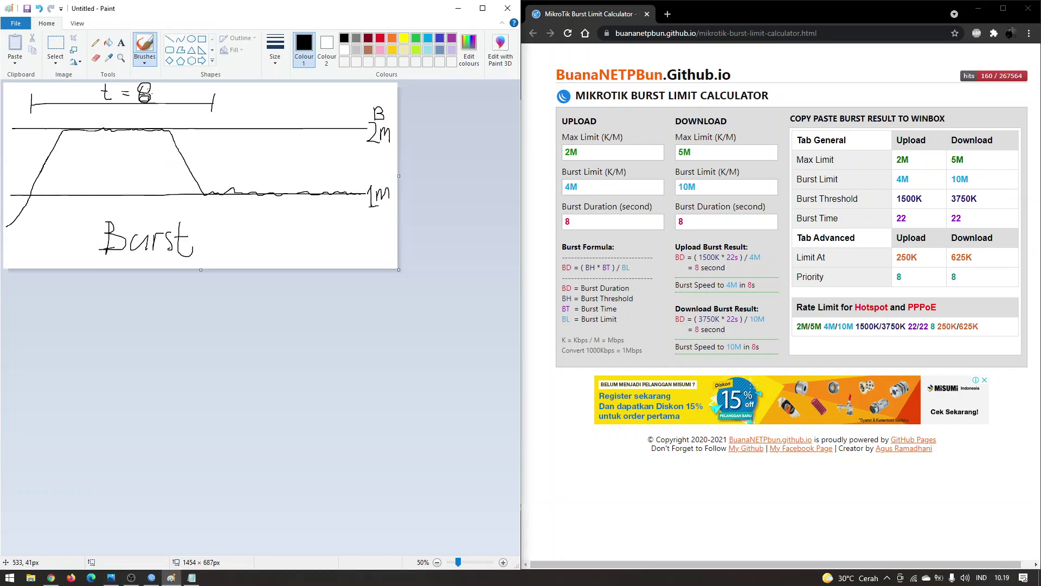
click(96, 58)
mouse_move(376, 126)
mouse_down()
mouse_move(374, 137)
mouse_move(384, 136)
mouse_up()
mouse_move(377, 191)
mouse_down()
mouse_move(372, 206)
mouse_move(365, 182)
mouse_move(369, 191)
mouse_move(377, 181)
mouse_move(388, 203)
mouse_move(401, 155)
mouse_move(387, 148)
mouse_up()
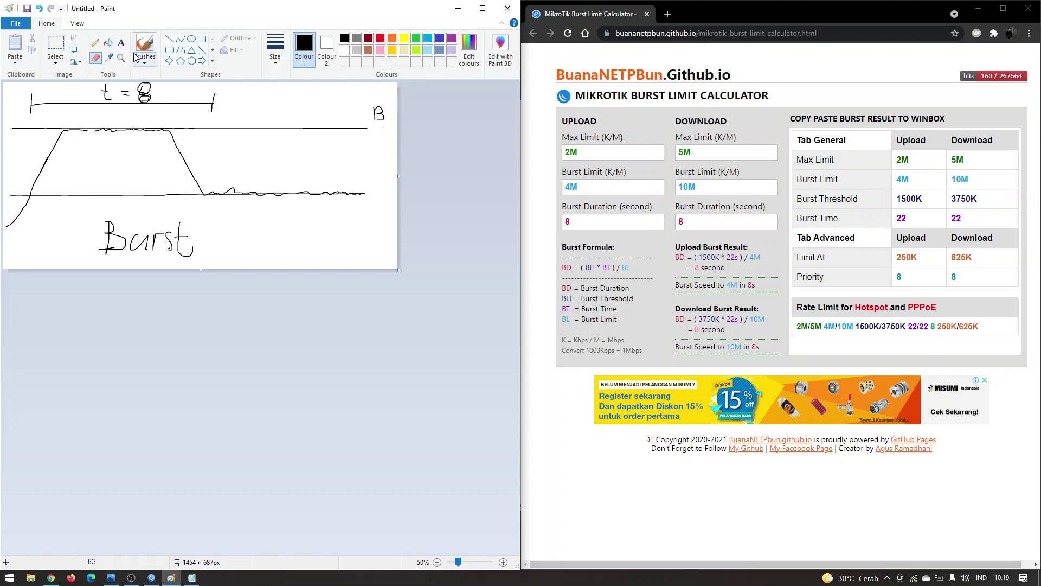
click(96, 42)
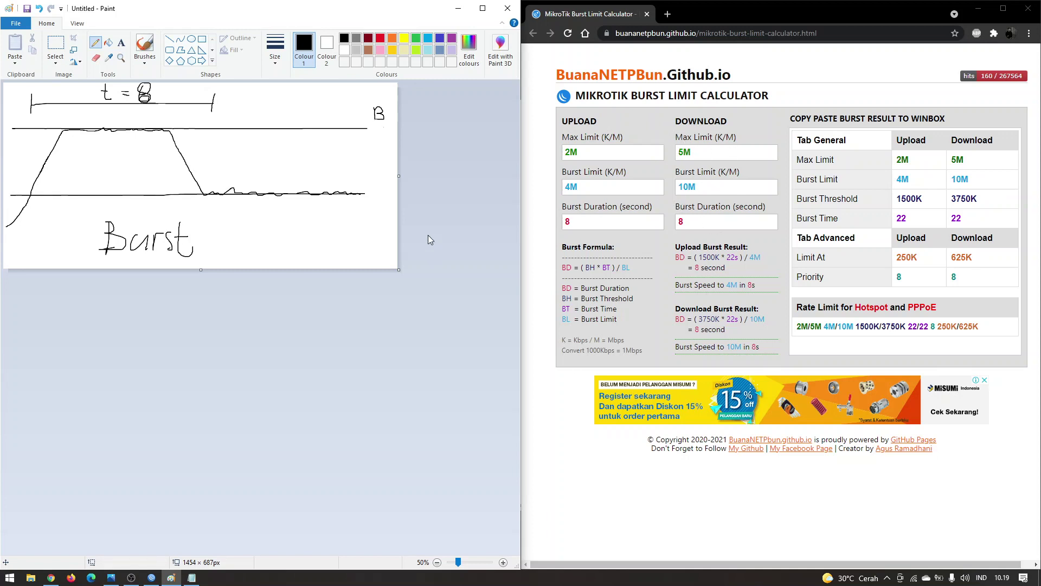
mouse_move(370, 186)
mouse_down()
mouse_move(377, 198)
mouse_move(367, 206)
mouse_move(382, 187)
mouse_up()
mouse_move(374, 124)
mouse_down()
mouse_move(373, 138)
mouse_move(381, 128)
mouse_up()
- Check the download max limit, burst duration and burst limit in the calculator against the relabelled sketch
double_click(962, 160)
click(962, 159)
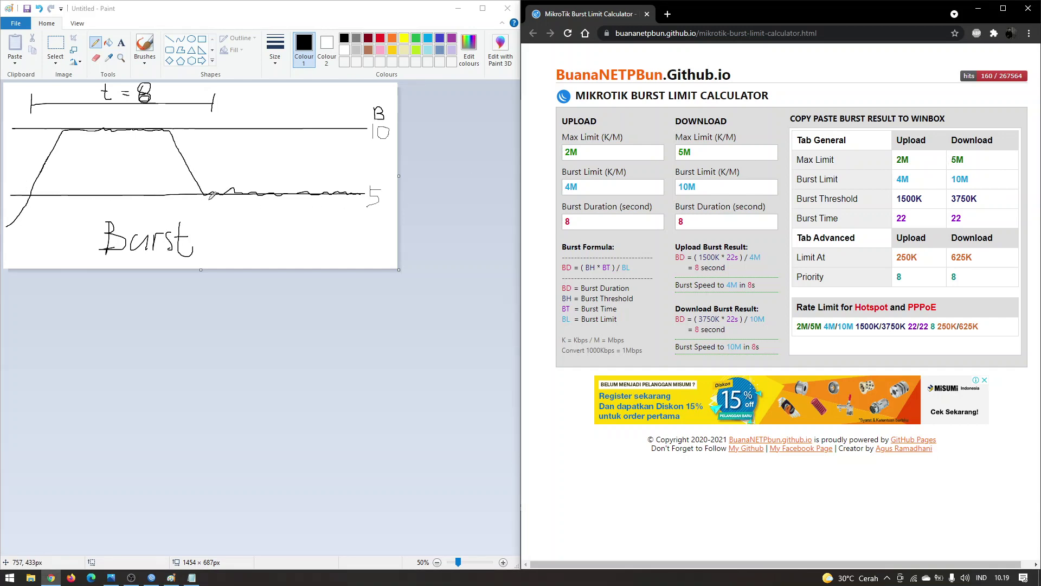
double_click(681, 222)
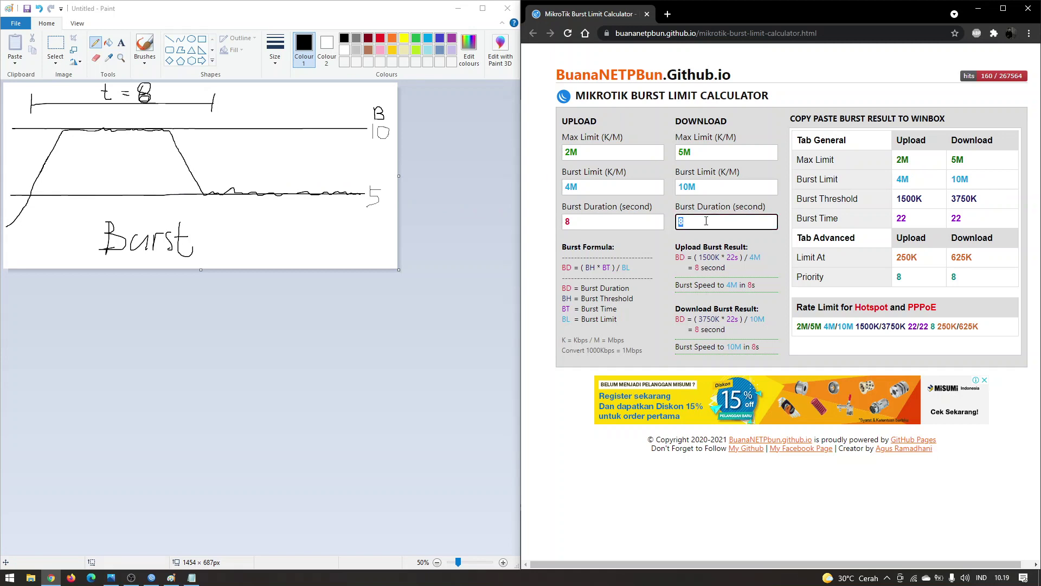
click(960, 178)
- Check the download burst threshold in the calculator, and add a threshold line labelled 3,7 below the sketch's 5 line
double_click(964, 198)
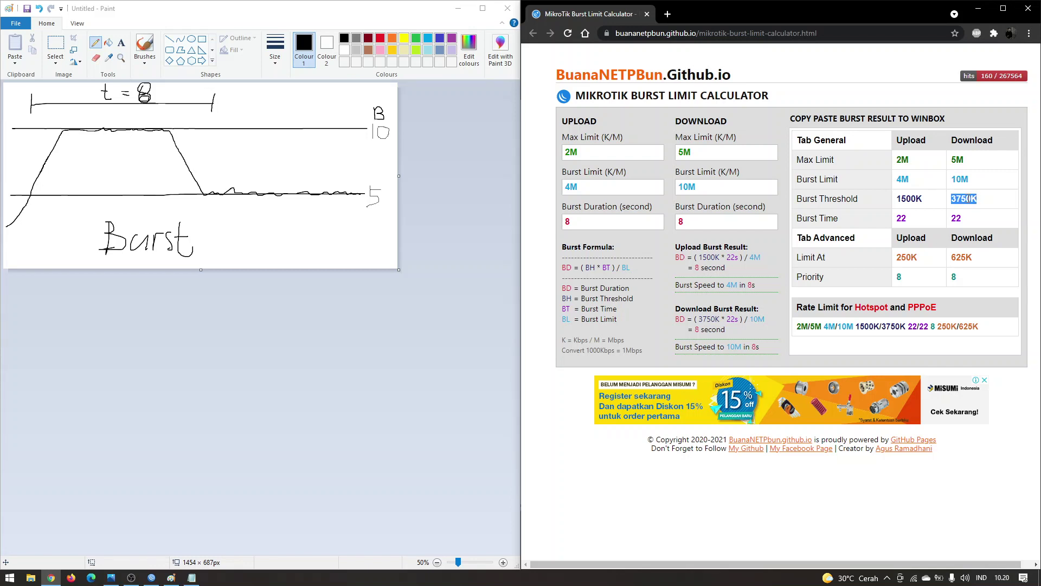
click(964, 199)
drag(981, 199, 950, 198)
click(963, 199)
double_click(963, 198)
click(975, 201)
mouse_move(12, 214)
mouse_down()
mouse_move(361, 213)
mouse_move(379, 235)
mouse_move(393, 212)
mouse_move(389, 231)
mouse_up()
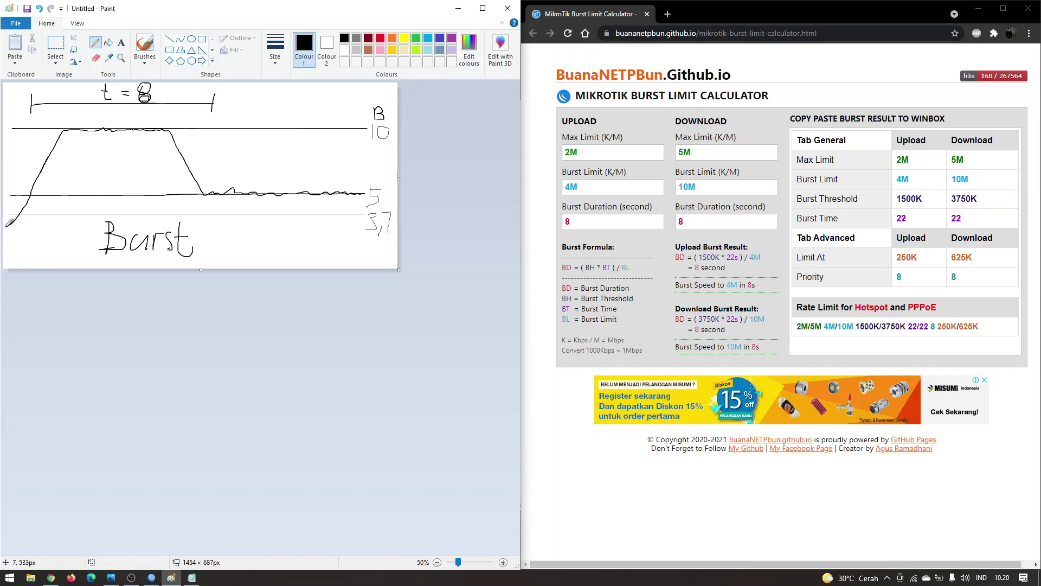
- Trace the burst's rise from the 3,7 line and its run along the 10 line in yellow, marking the turning points
click(149, 42)
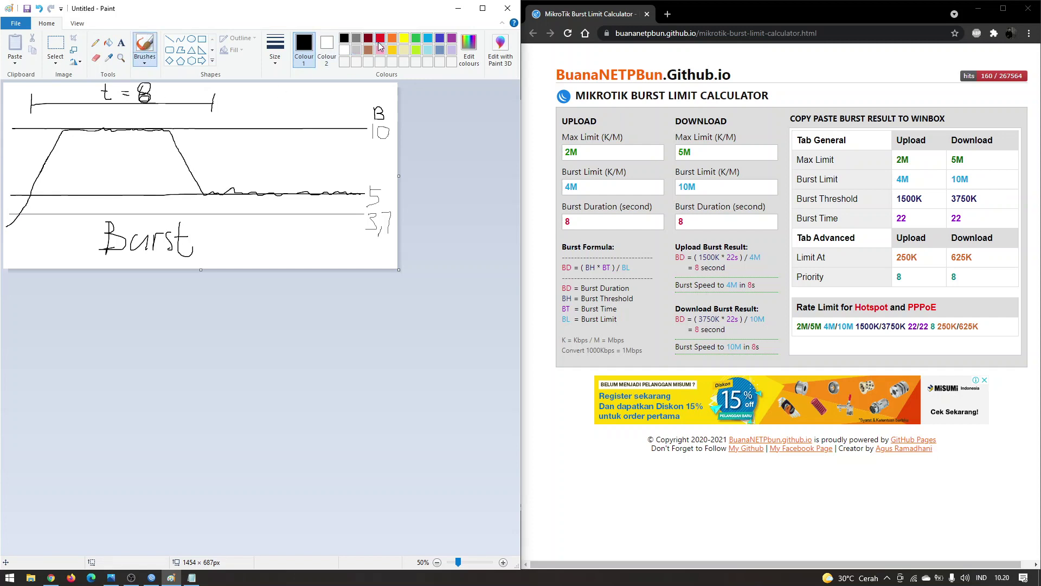
click(404, 38)
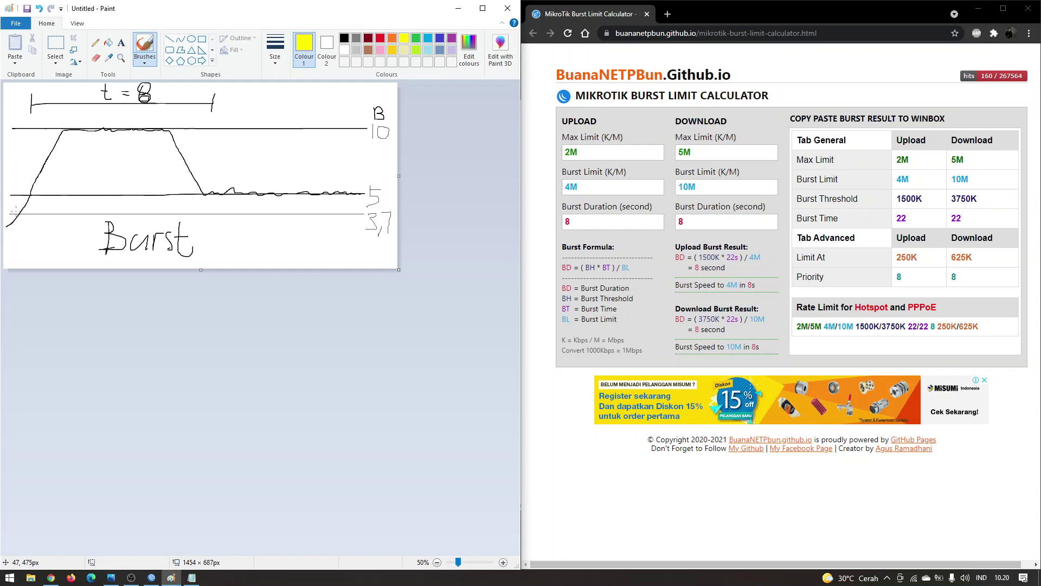
drag(15, 211, 27, 210)
key(ctrl+z)
drag(22, 221, 22, 209)
mouse_move(18, 214)
mouse_down()
mouse_move(57, 134)
mouse_move(172, 127)
mouse_up()
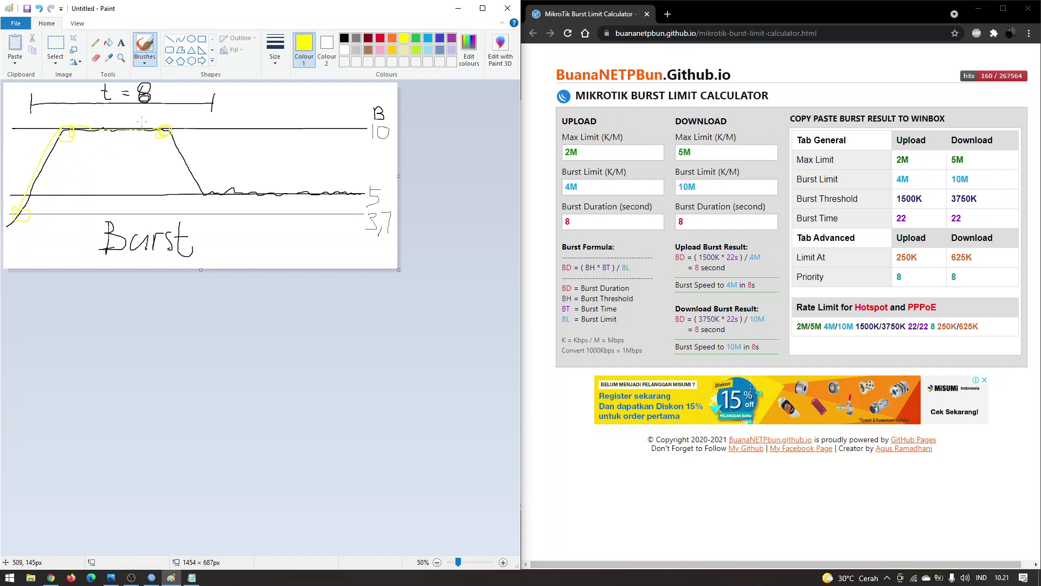
- Trace the drop from 10 and the run along the 5 line in yellow, circling the 5 and widening the canvas to 1812 px
mouse_move(143, 115)
mouse_down()
mouse_move(158, 112)
mouse_move(206, 184)
mouse_move(213, 173)
mouse_move(216, 202)
mouse_up()
double_click(964, 198)
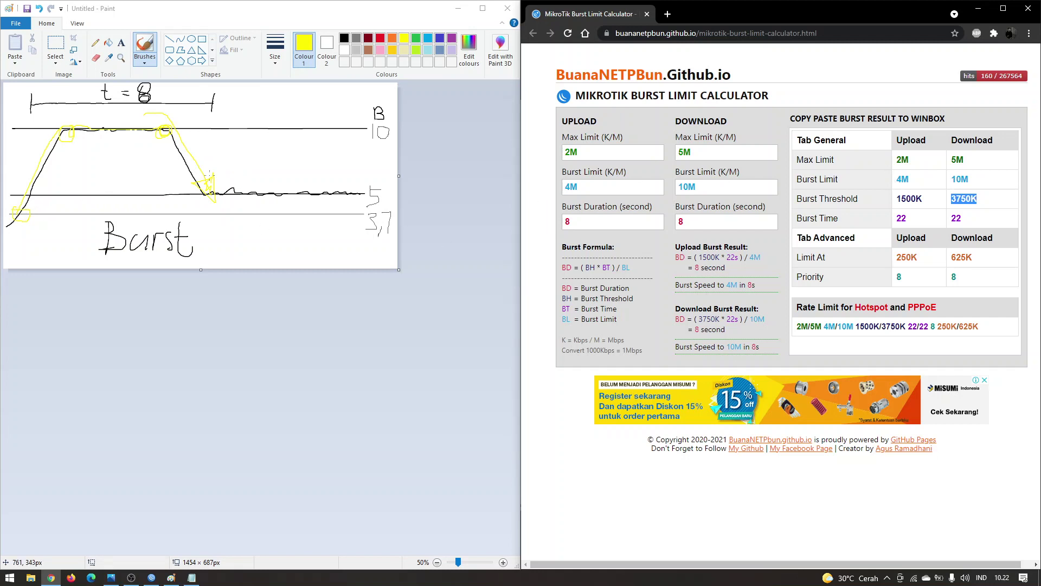
drag(212, 191, 358, 186)
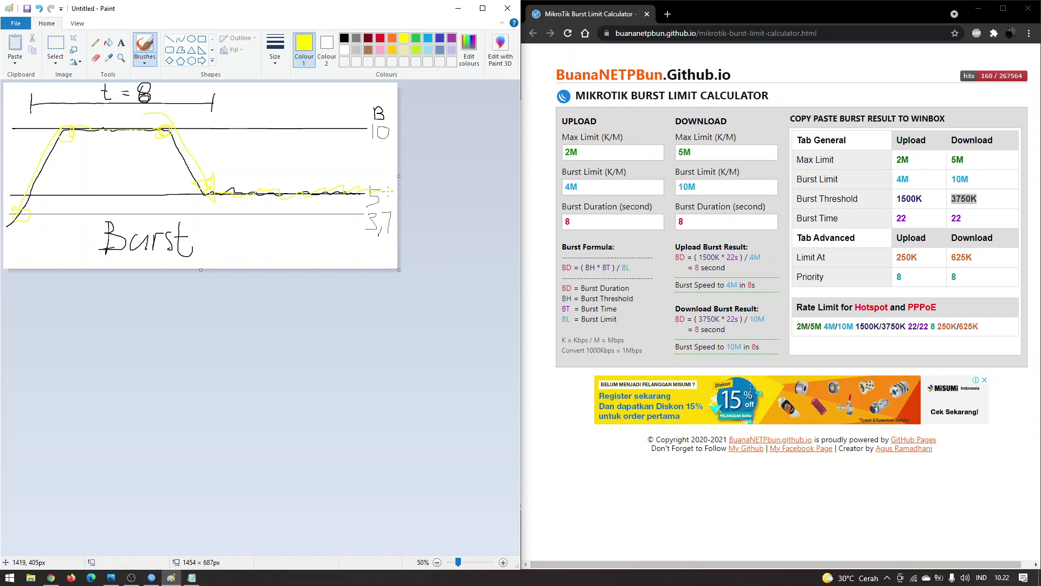
mouse_move(380, 205)
mouse_down()
mouse_move(379, 185)
mouse_move(495, 175)
mouse_up()
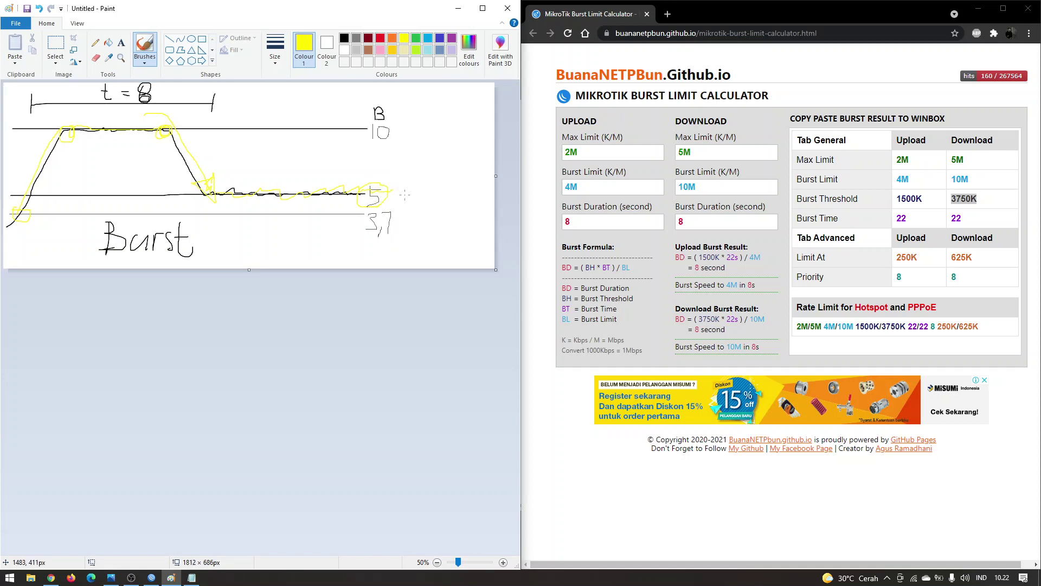
mouse_move(385, 191)
mouse_down()
mouse_move(423, 126)
mouse_move(462, 121)
mouse_move(500, 200)
mouse_up()
drag(339, 197, 365, 232)
drag(371, 247, 404, 245)
mouse_move(415, 244)
mouse_down()
mouse_move(424, 244)
mouse_move(382, 237)
mouse_up()
mouse_move(425, 244)
mouse_down()
mouse_move(437, 244)
mouse_move(470, 125)
mouse_up()
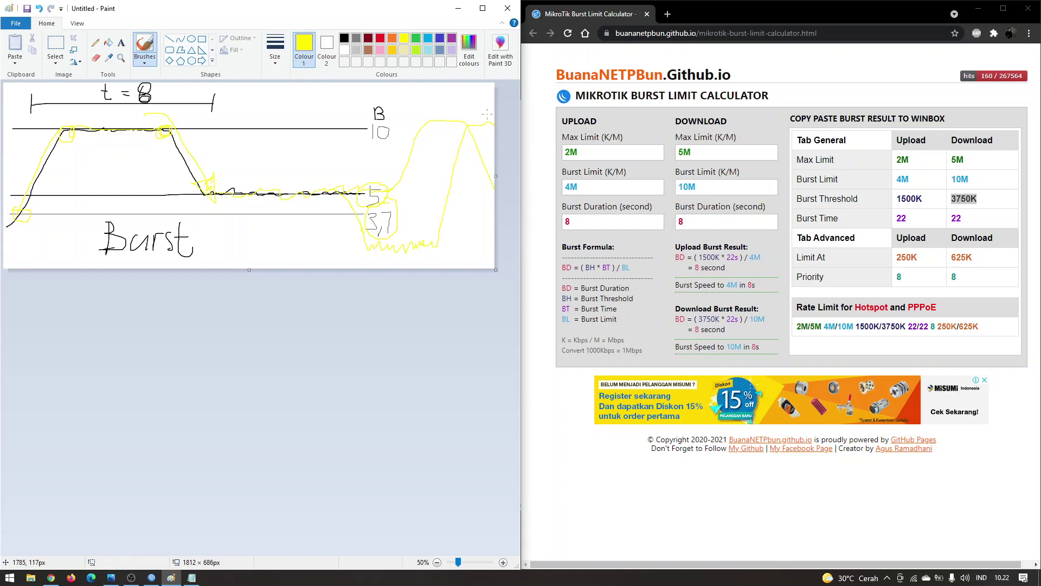
mouse_move(521, 94)
mouse_down()
mouse_move(623, 104)
mouse_move(1035, 96)
mouse_up()
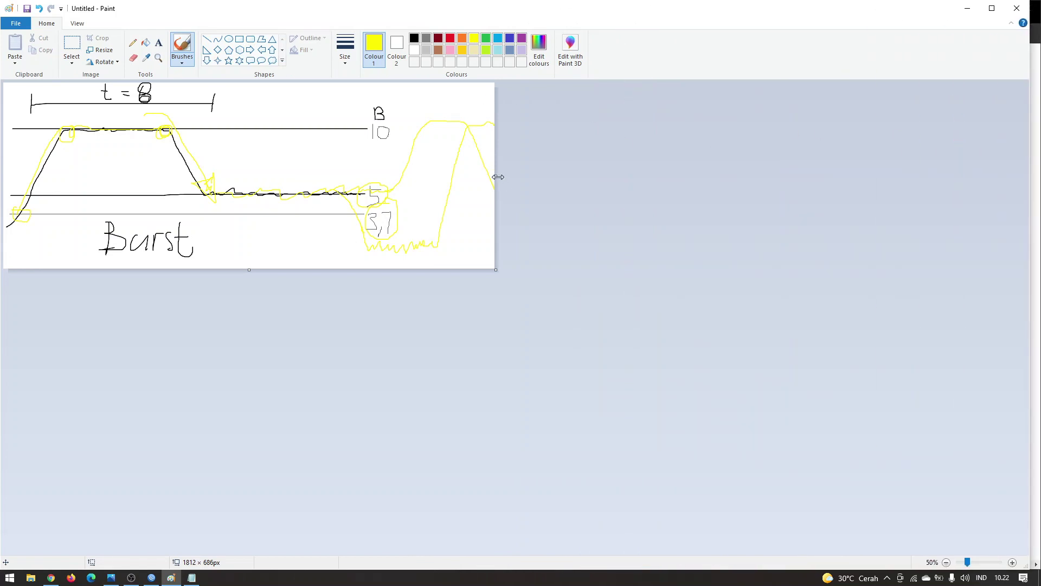
drag(498, 177, 1009, 177)
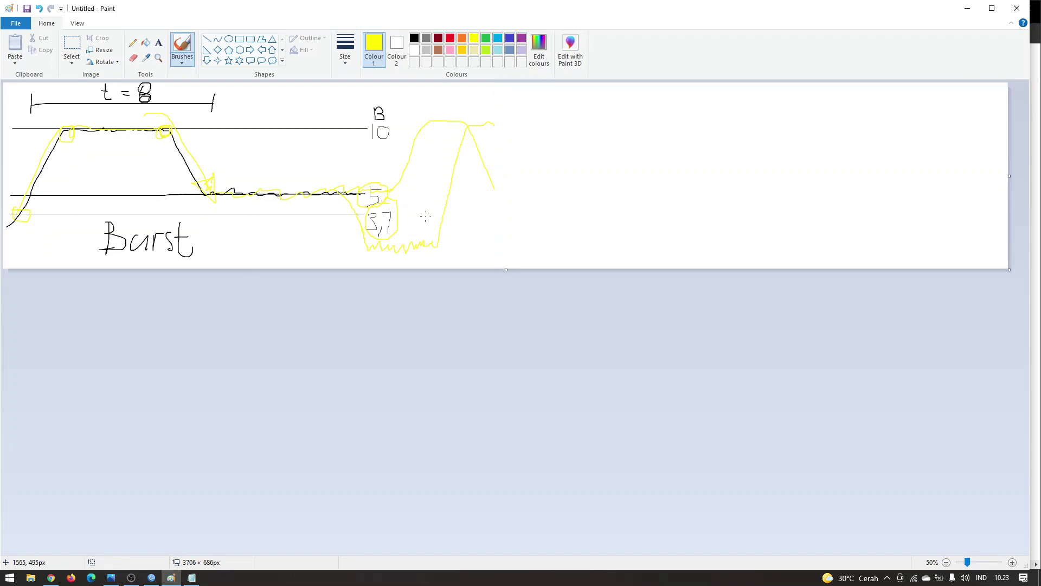
key(ctrl+z)
key(ctrl+z)
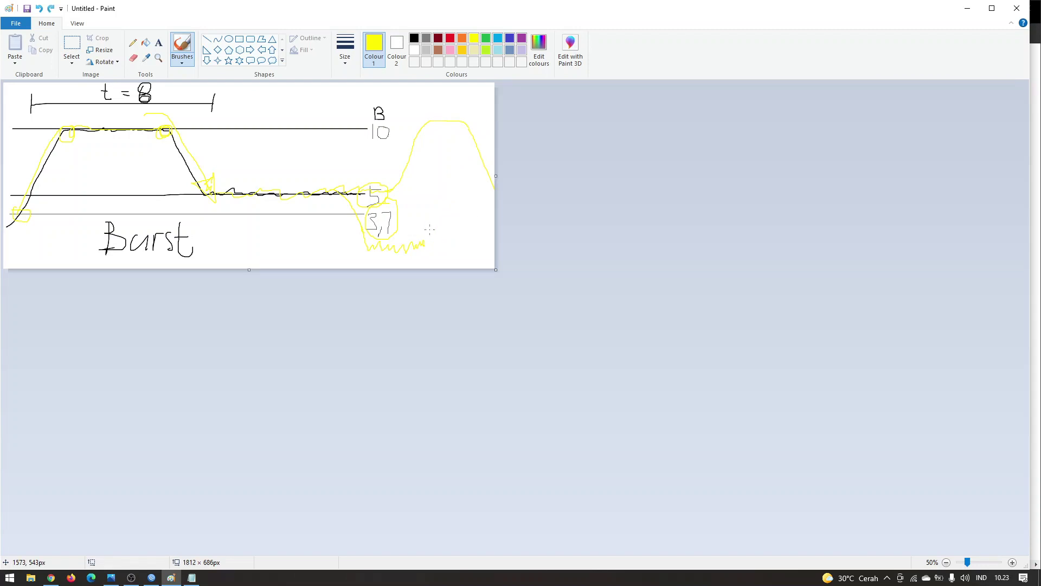
key(ctrl+z)
key(ctrl+z)
key(ctrl+z)
key(ctrl+z)
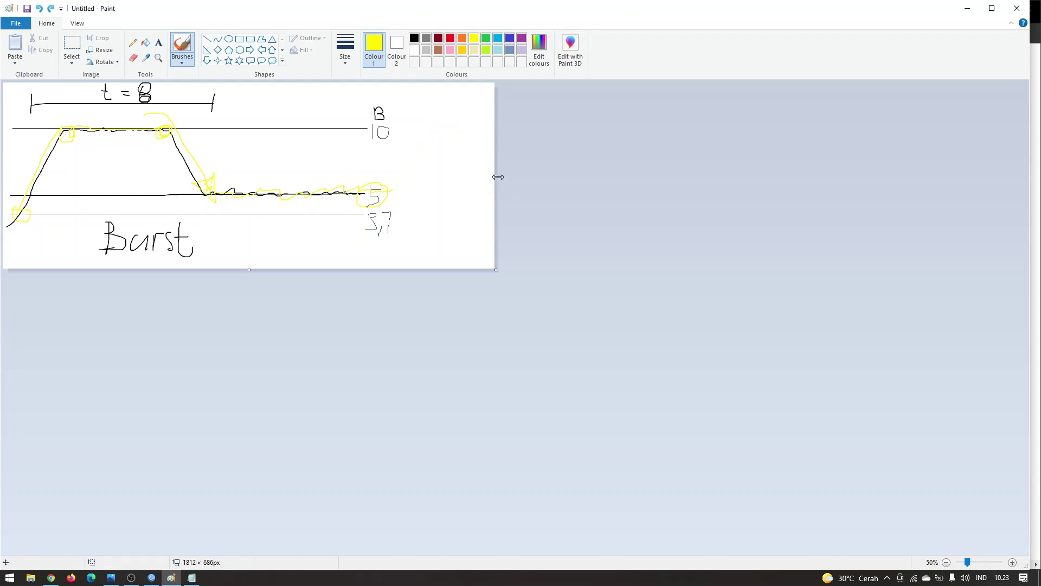
- Widen the canvas to about 3738 px and maximize the Paint window
drag(496, 176, 1017, 175)
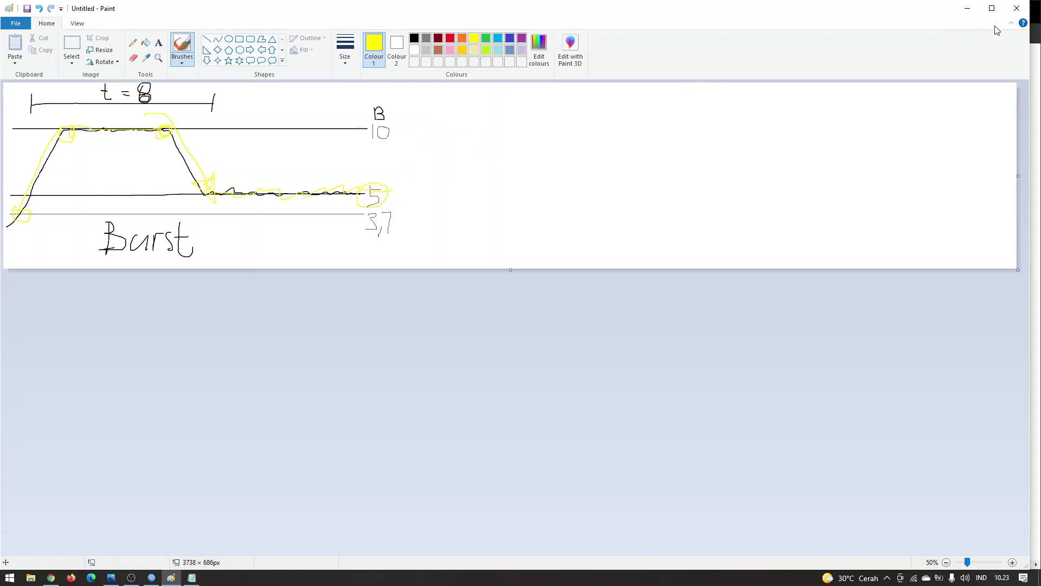
click(1000, 9)
click(1000, 10)
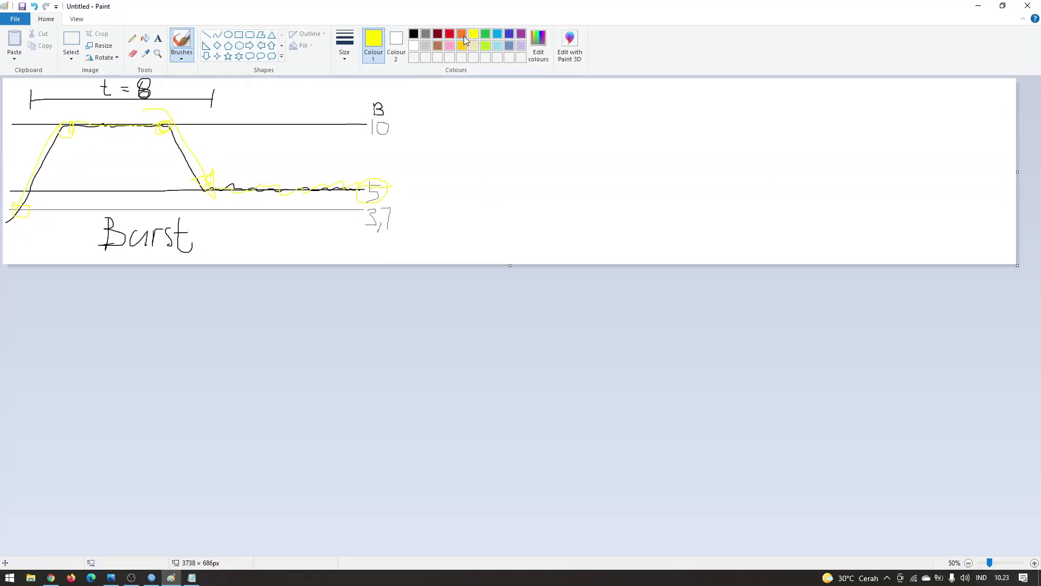
- Draw an orange brush curve dropping from the 5 line, fluctuating below the 3,7 threshold and rising back up to it
click(450, 34)
click(461, 34)
mouse_move(386, 187)
mouse_down()
mouse_move(415, 244)
mouse_move(484, 241)
mouse_up()
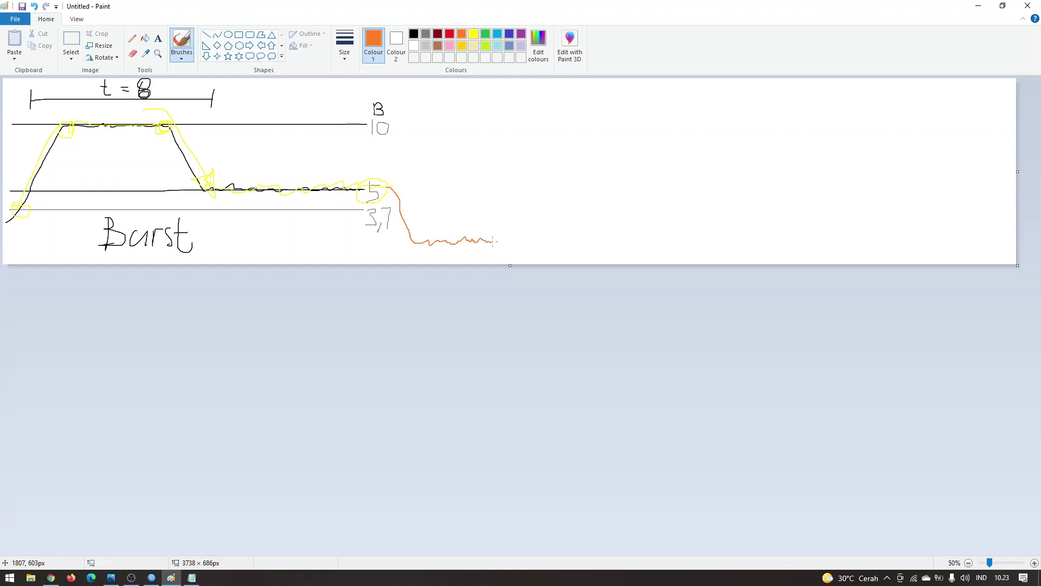
mouse_move(495, 242)
mouse_down()
mouse_move(520, 224)
mouse_move(526, 241)
mouse_move(576, 224)
mouse_move(601, 240)
mouse_up()
drag(607, 241, 643, 241)
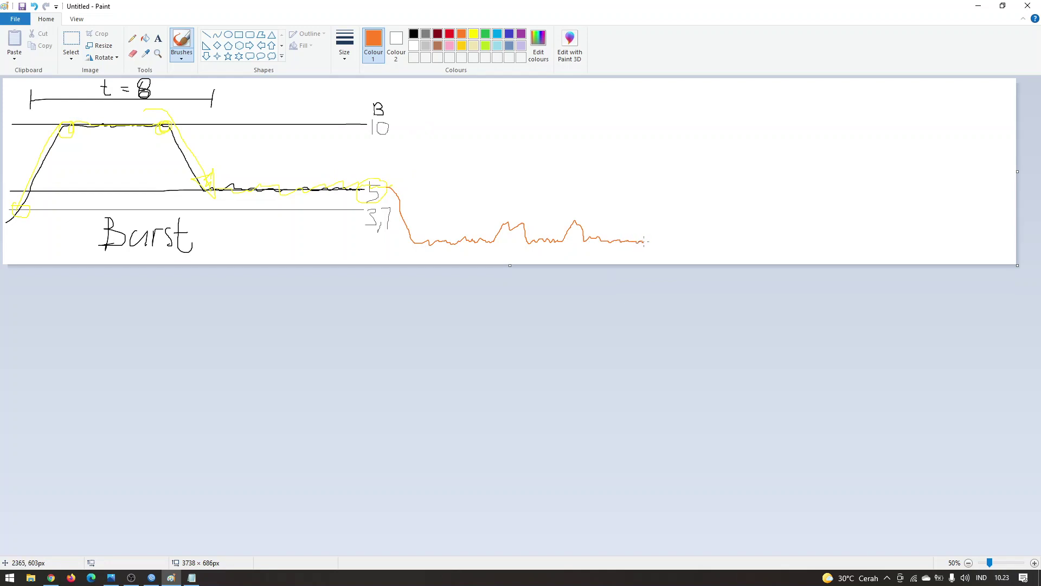
drag(644, 241, 653, 221)
- Extend the 3,7, 10 and 5 level lines in orange across the widened canvas
drag(367, 212, 1011, 212)
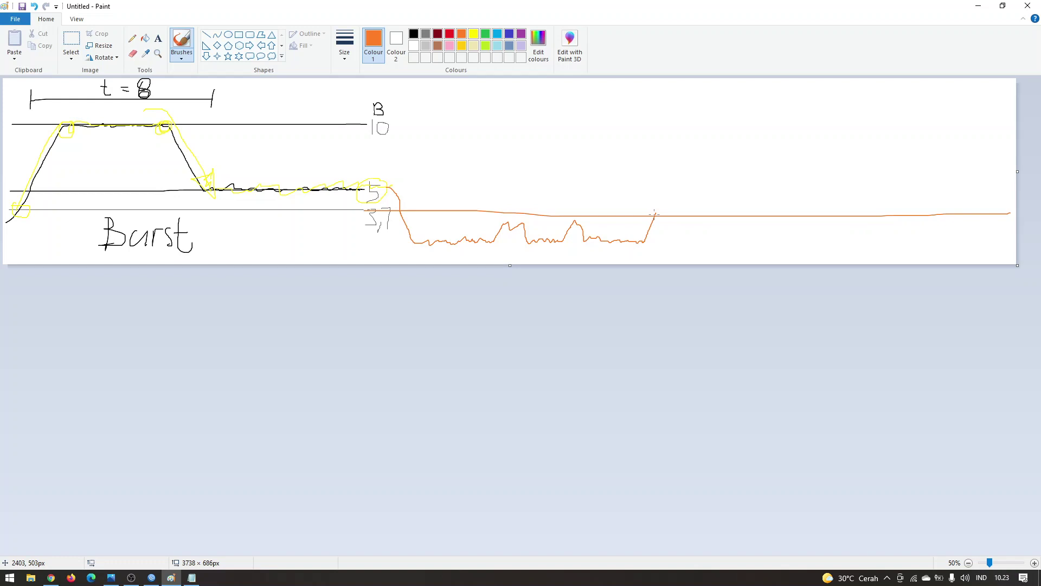
drag(370, 123, 994, 119)
drag(358, 188, 957, 188)
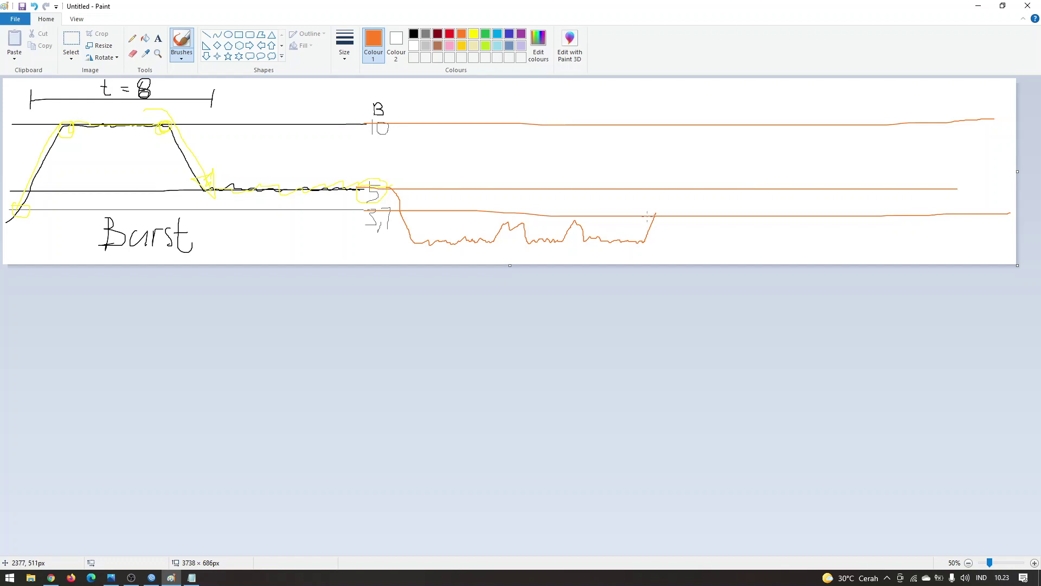
- Draw a second orange burst up to the 10 line with a duration bracket, a level run at 5 and a drop below 3,7
drag(657, 214, 687, 128)
key(ctrl+z)
mouse_move(654, 215)
mouse_down()
mouse_move(706, 123)
mouse_move(775, 126)
mouse_move(817, 189)
mouse_up()
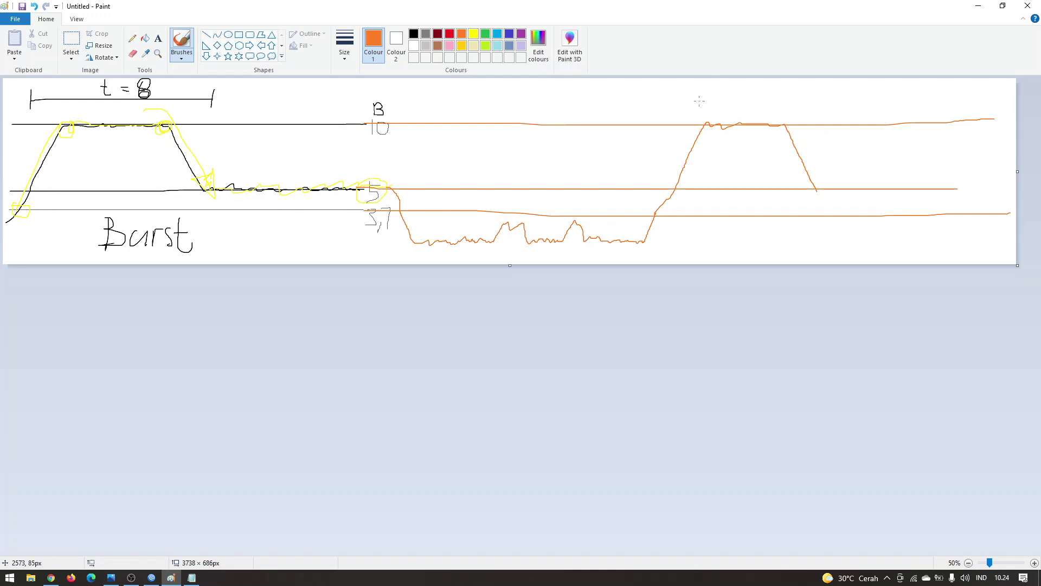
mouse_move(685, 92)
mouse_down()
mouse_move(689, 111)
mouse_move(790, 102)
mouse_move(795, 115)
mouse_up()
mouse_move(817, 190)
mouse_down()
mouse_move(907, 188)
mouse_move(942, 250)
mouse_up()
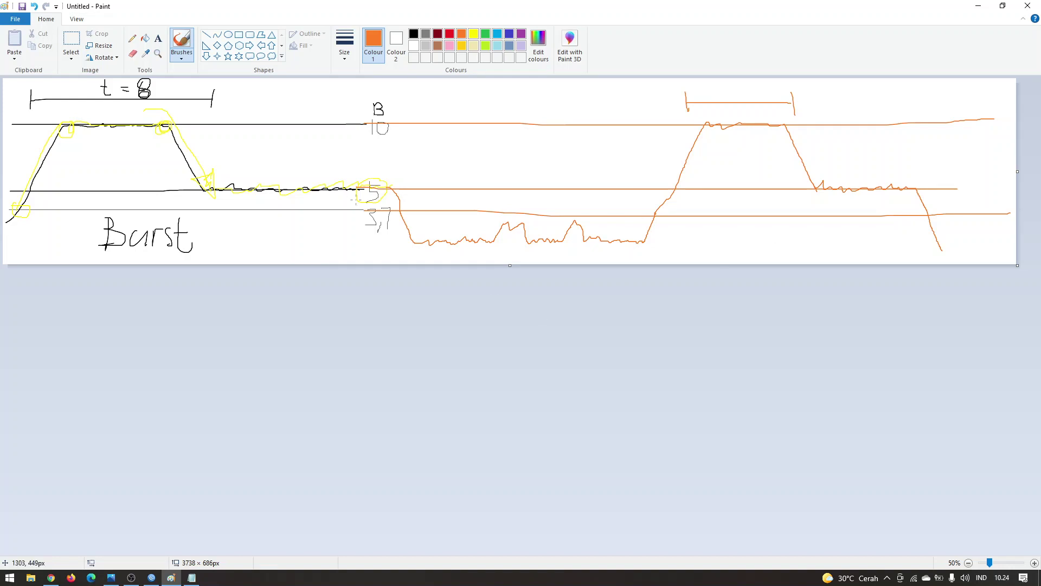
- Circle the 3,7 threshold label in orange, and switch to the calculator to check the download burst duration
mouse_move(387, 200)
mouse_down()
mouse_move(399, 233)
mouse_move(361, 206)
mouse_up()
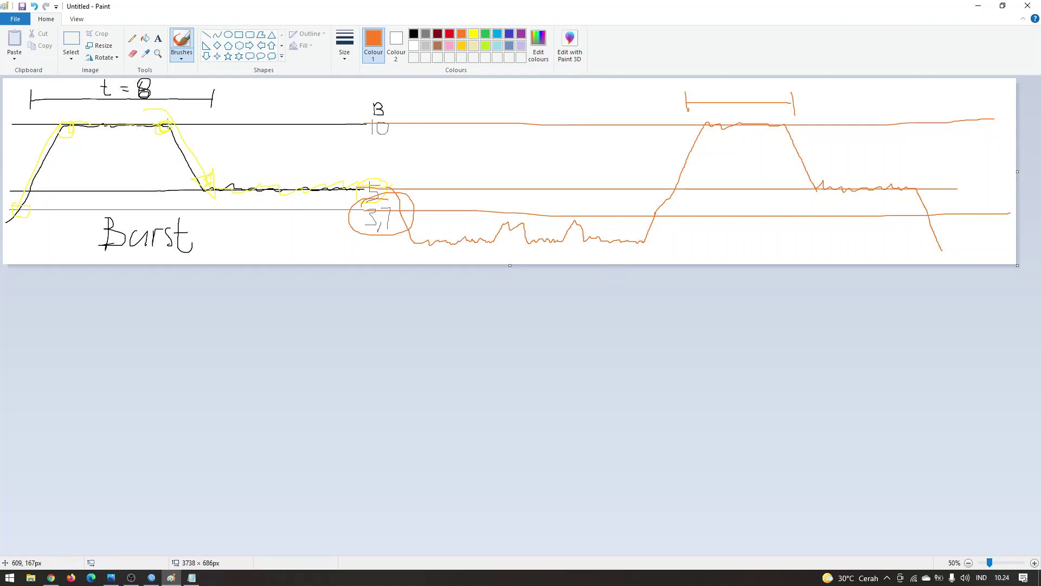
click(49, 578)
double_click(695, 228)
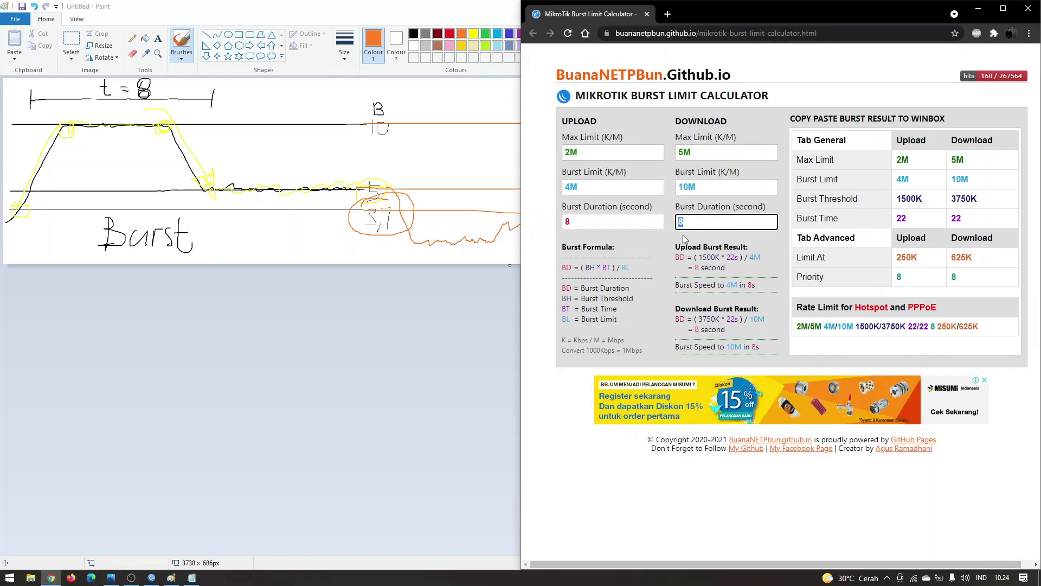
click(710, 223)
- Return to the Paint sketch and trace the whole first burst in orange, from below the threshold to the 5 label
click(171, 578)
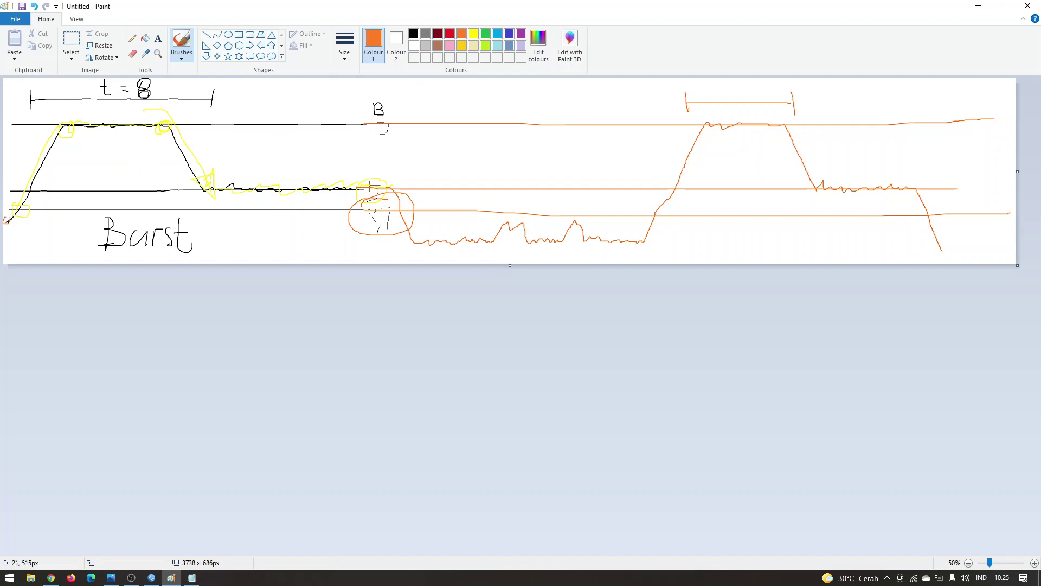
mouse_move(8, 218)
mouse_down()
mouse_move(67, 124)
mouse_move(144, 125)
mouse_move(173, 138)
mouse_move(196, 179)
mouse_move(227, 188)
mouse_move(373, 185)
mouse_up()
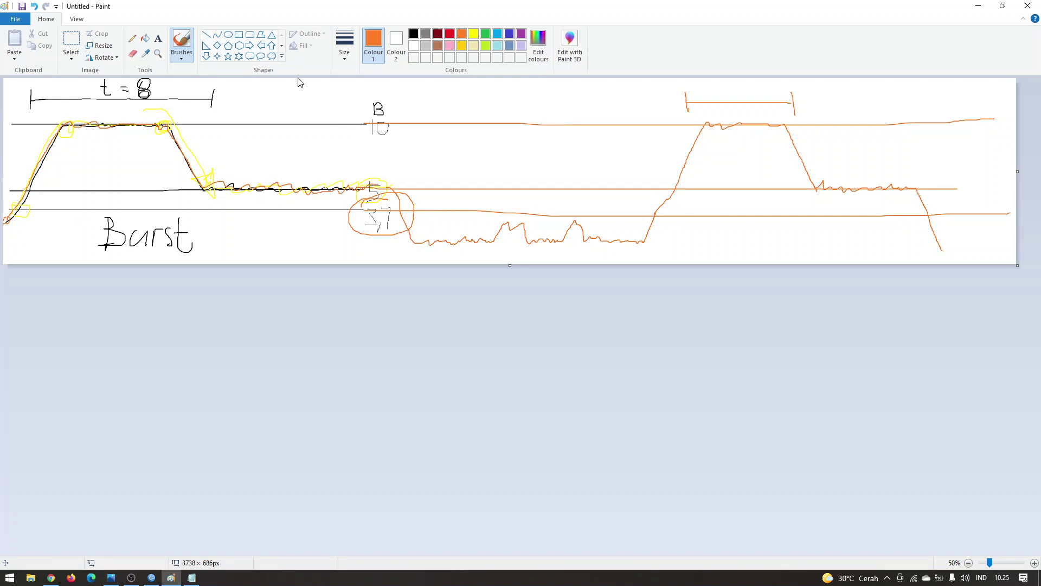
mouse_move(331, 87)
mouse_down()
mouse_move(371, 148)
mouse_move(710, 151)
mouse_move(628, 96)
mouse_move(351, 92)
mouse_up()
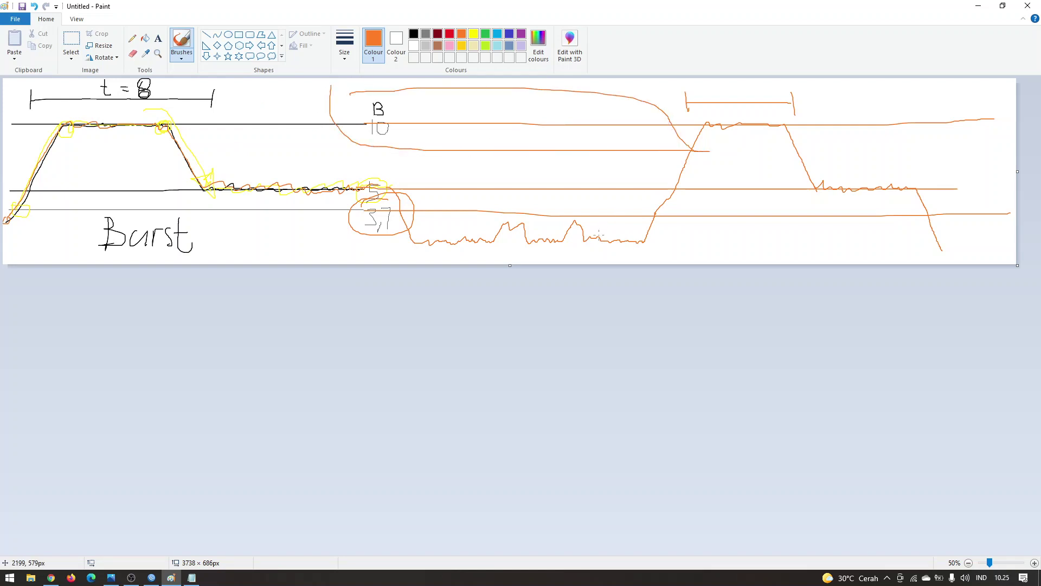
key(ctrl+z)
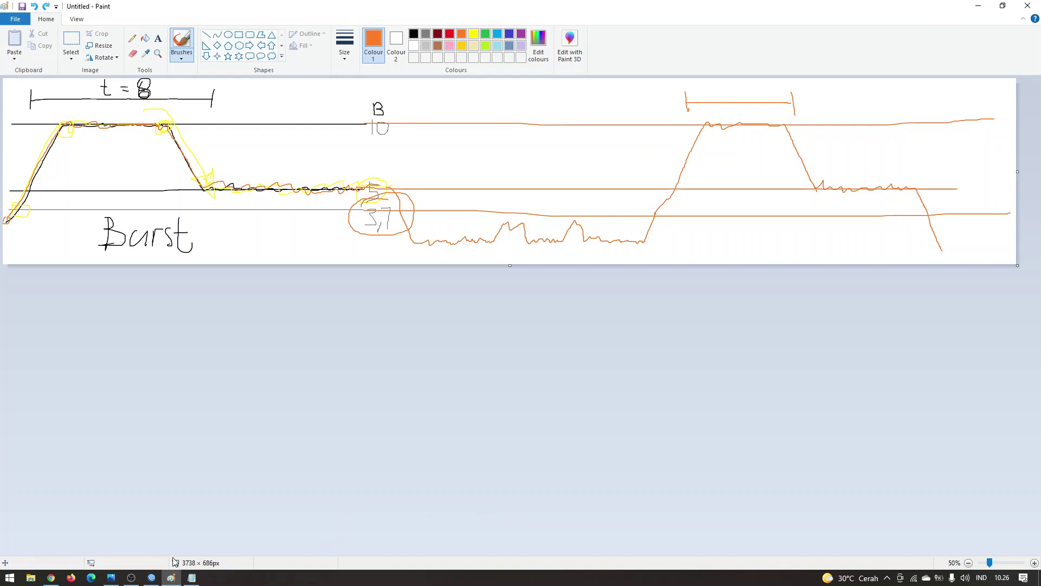
- Bring the burst calculator and WinBox forward side by side, and select the calculator's upload max limit value
click(51, 577)
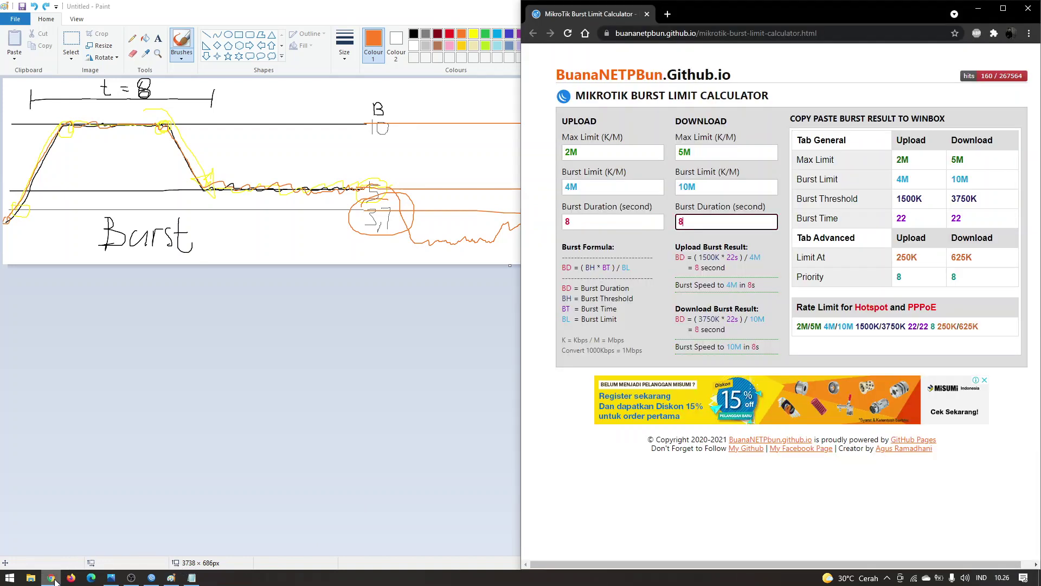
click(153, 578)
click(513, 191)
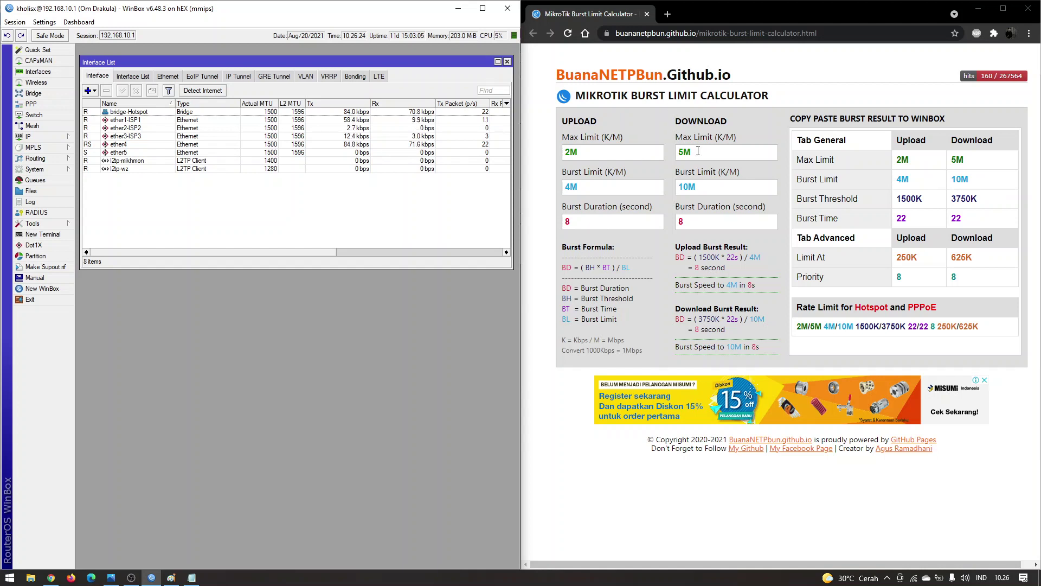
double_click(619, 154)
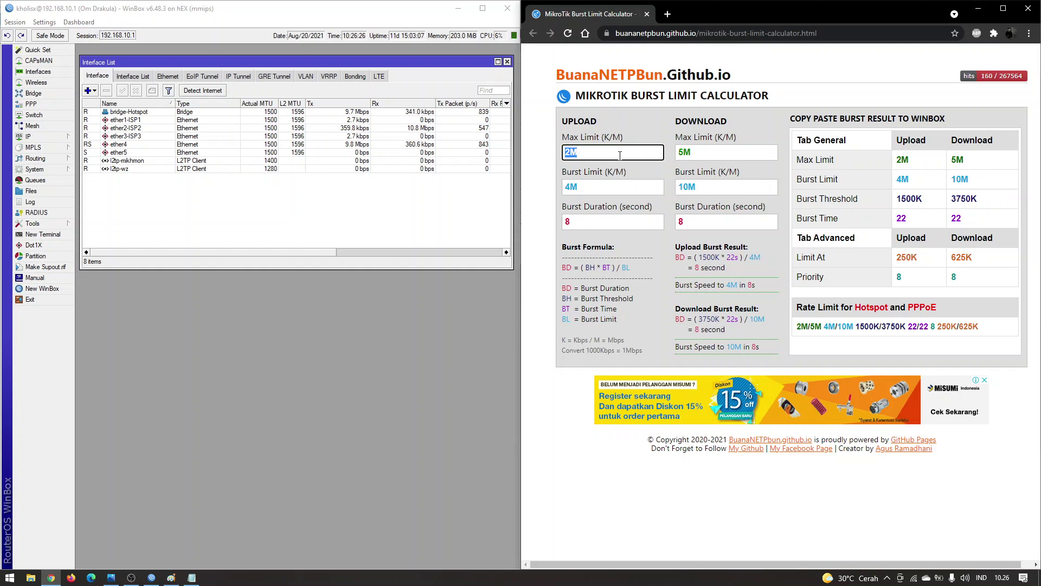
- Set the calculator's upload max and burst limits to 512K and 1M, and the download max and burst limits to 1M and 2M
text(512K)
key(Tab)
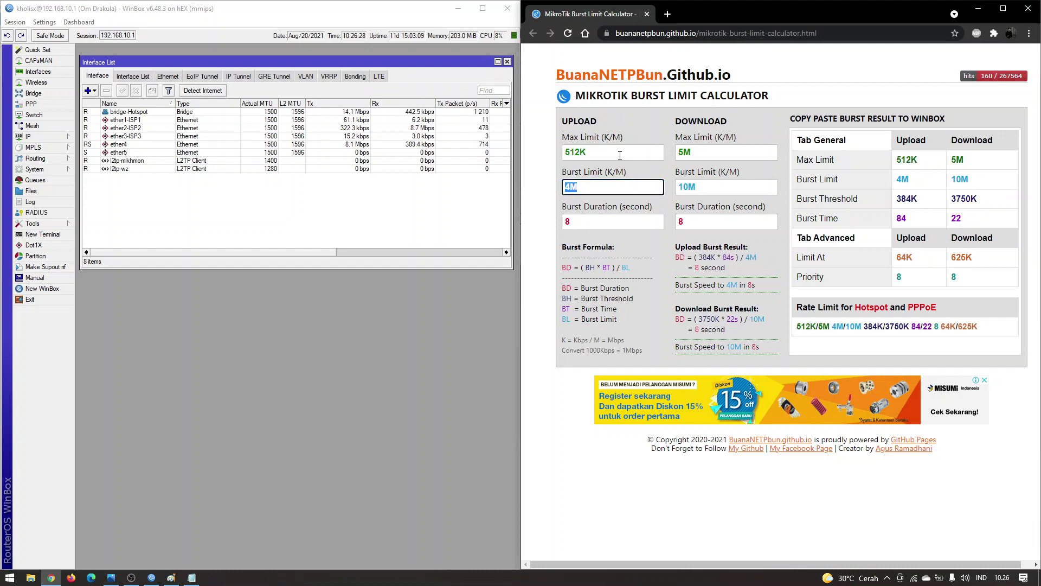
text(1M)
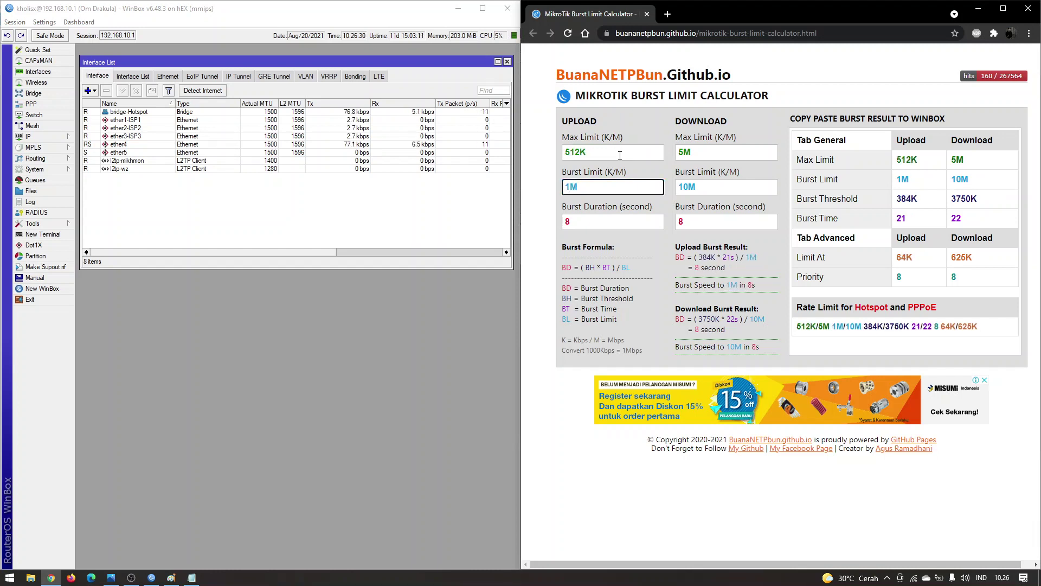
double_click(712, 152)
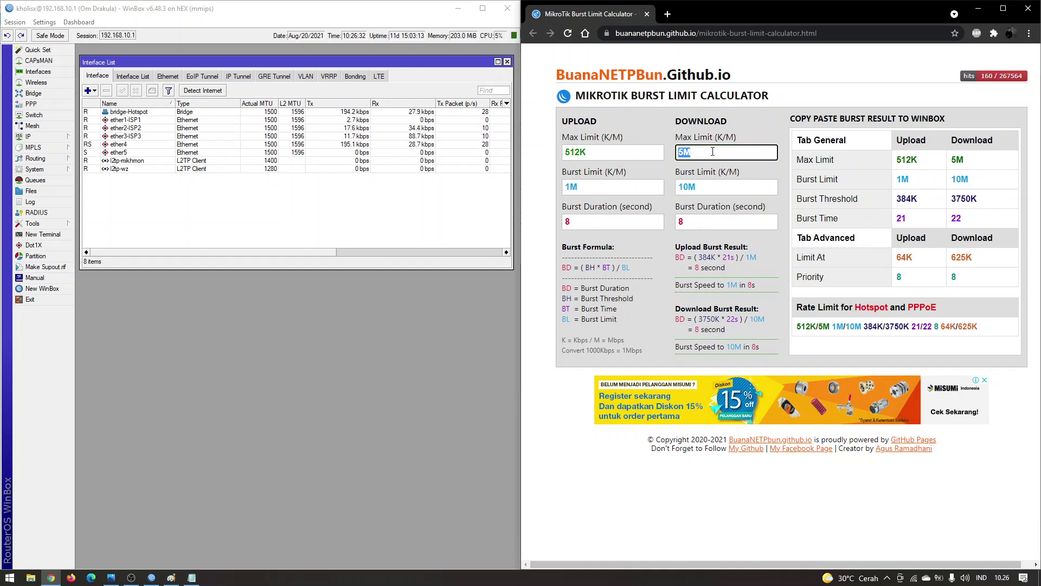
text(1M)
key(Tab)
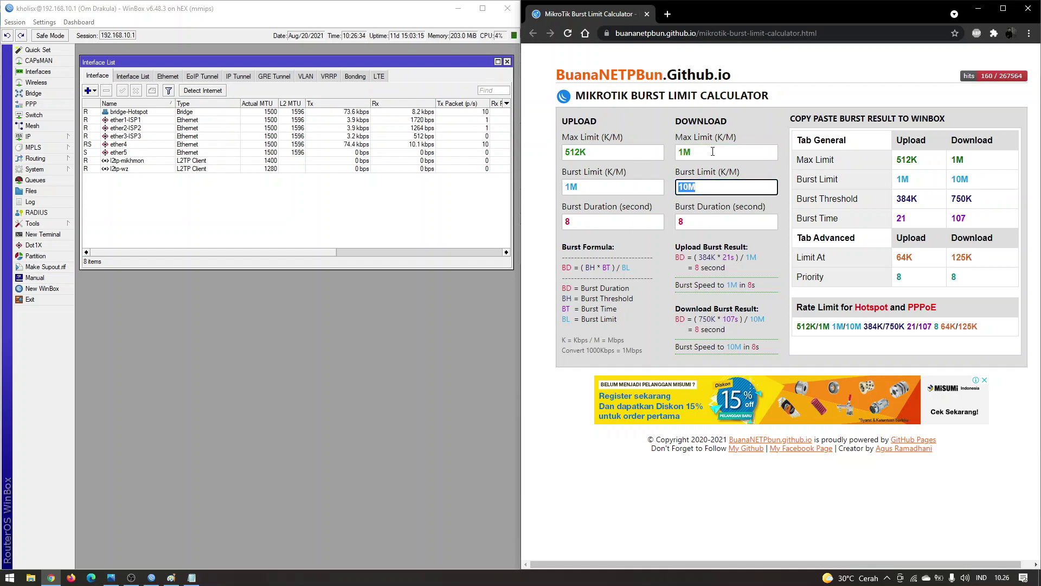
text(2M)
- Set the burst duration to 4 seconds for both upload and download
double_click(605, 220)
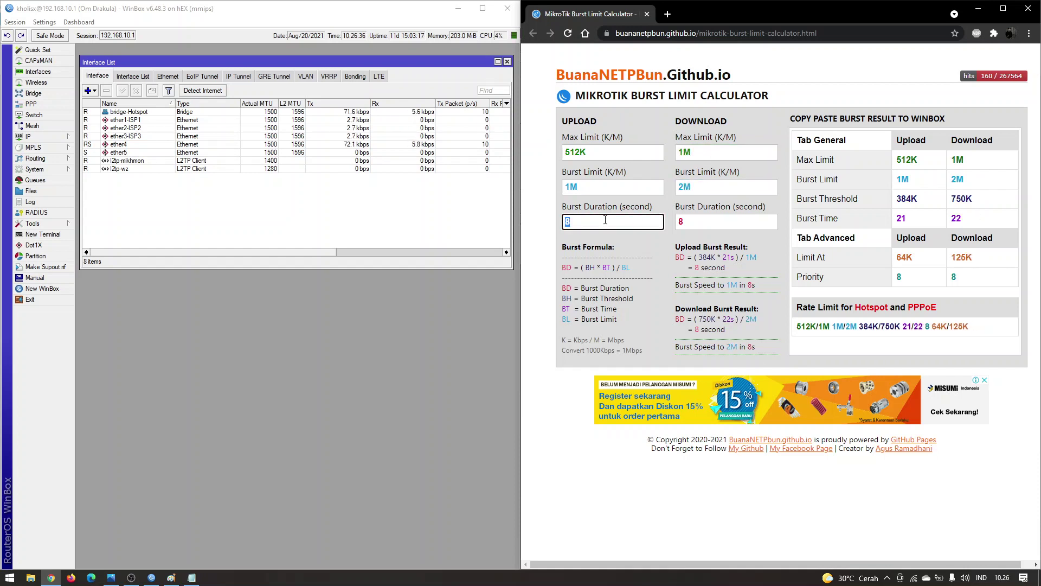
text(4)
key(Tab)
text(4)
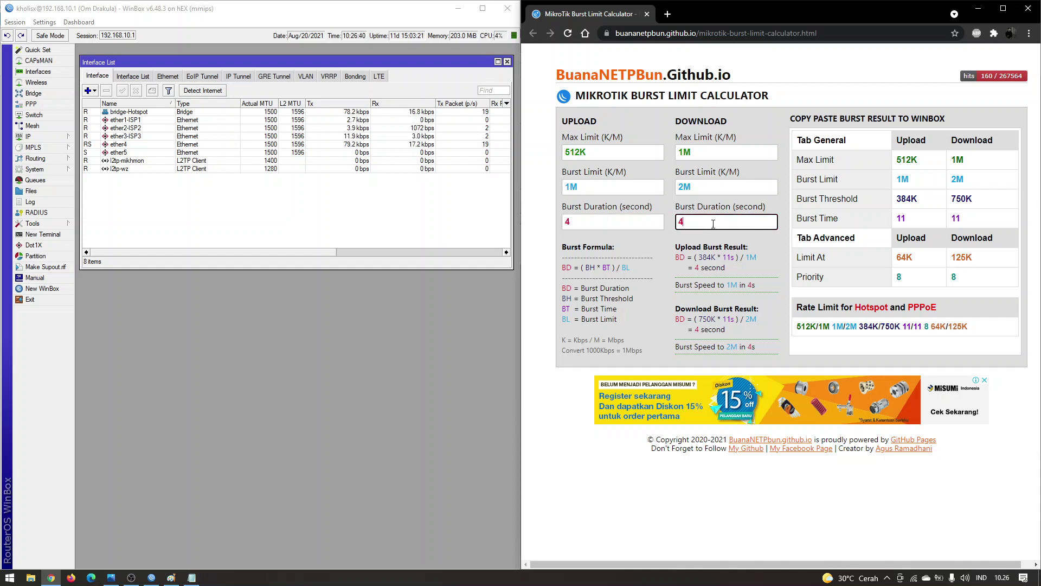
- Review the calculator's limit and duration inputs, the Hotspot and PPPoE rate limit heading, and the upload and download result values
click(614, 225)
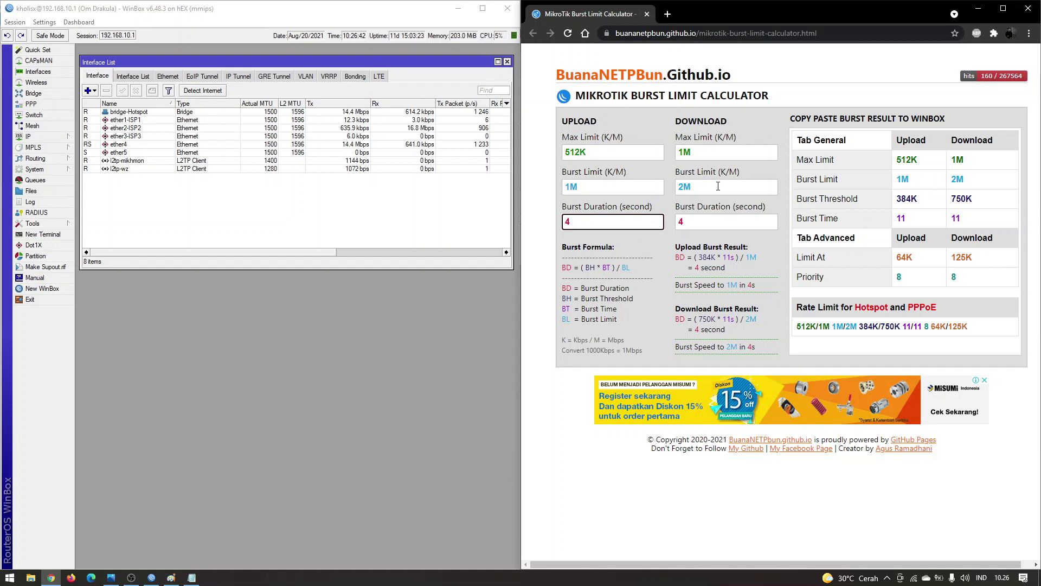
click(711, 210)
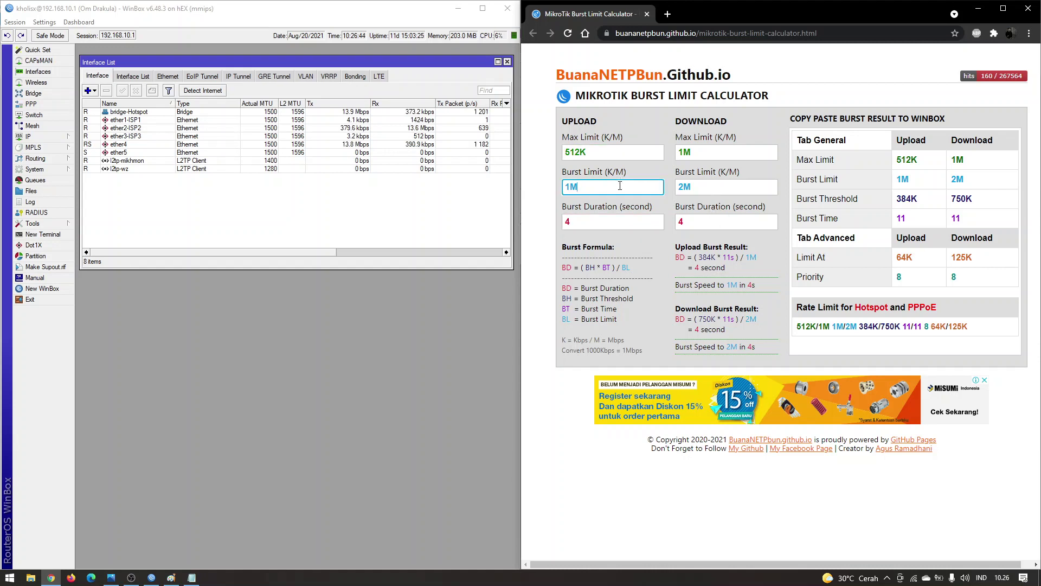
click(706, 156)
click(708, 190)
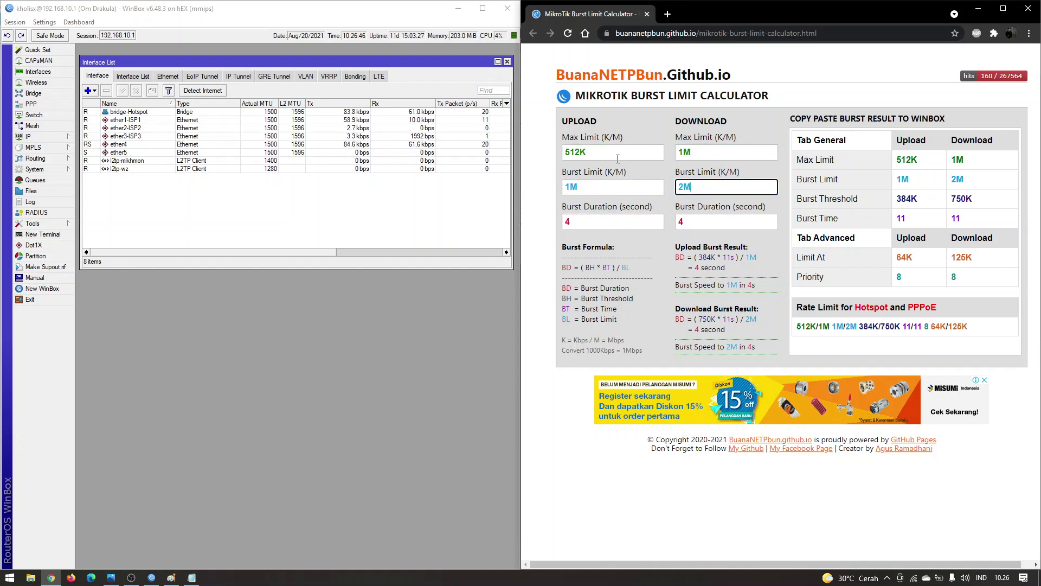
click(688, 154)
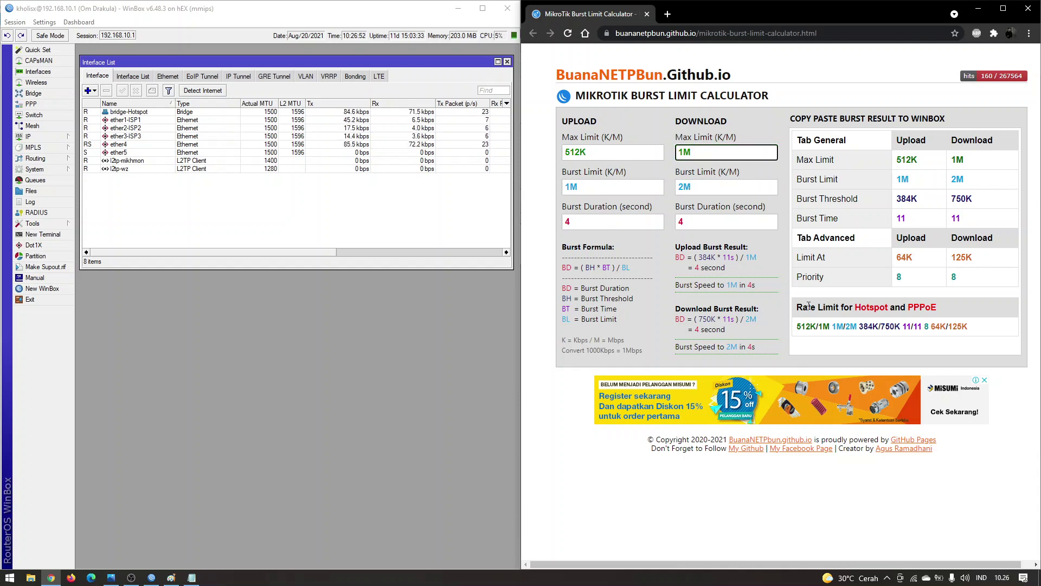
drag(796, 307, 946, 308)
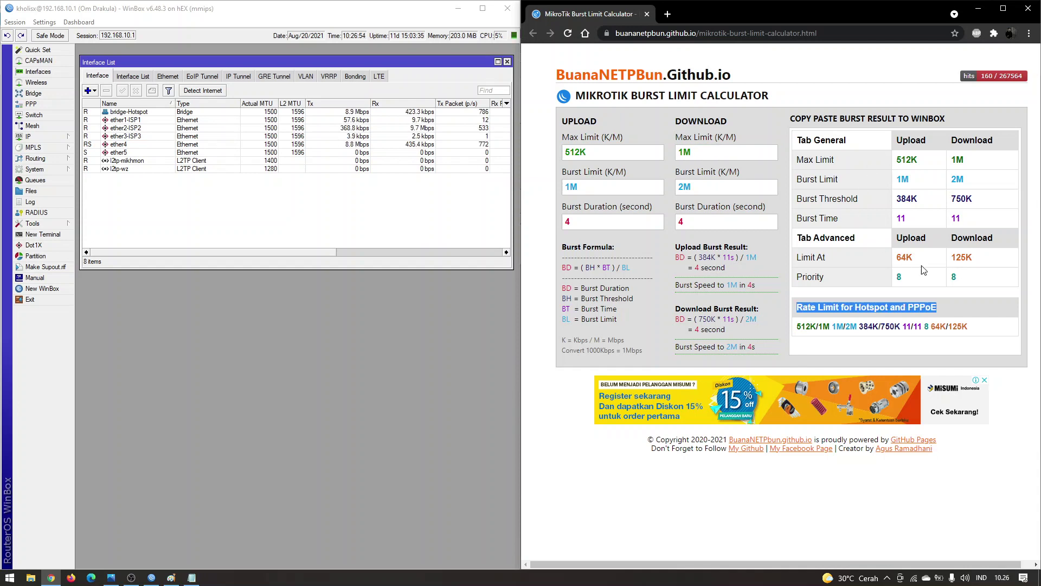
drag(894, 159, 998, 278)
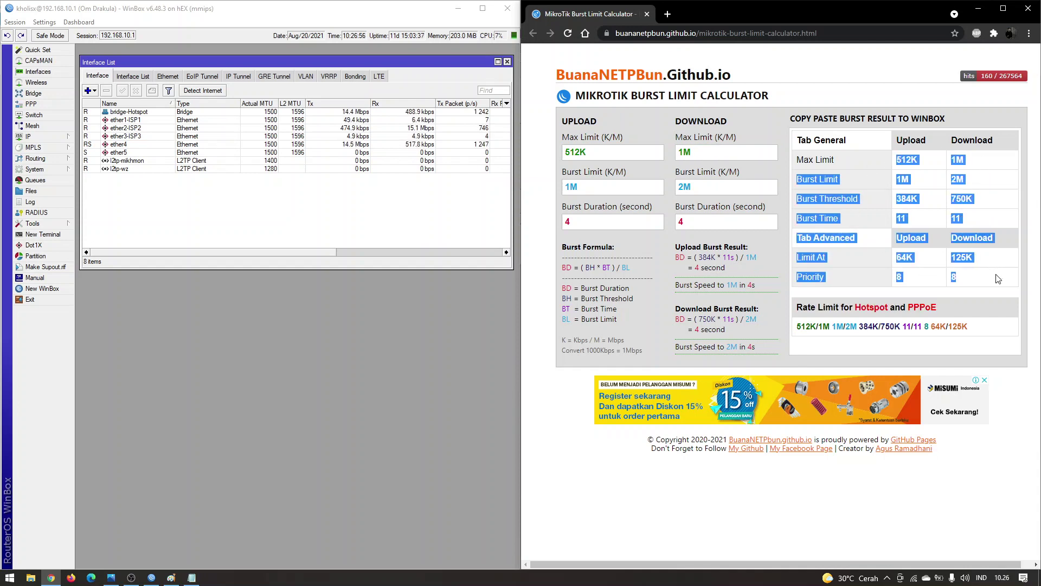
click(998, 279)
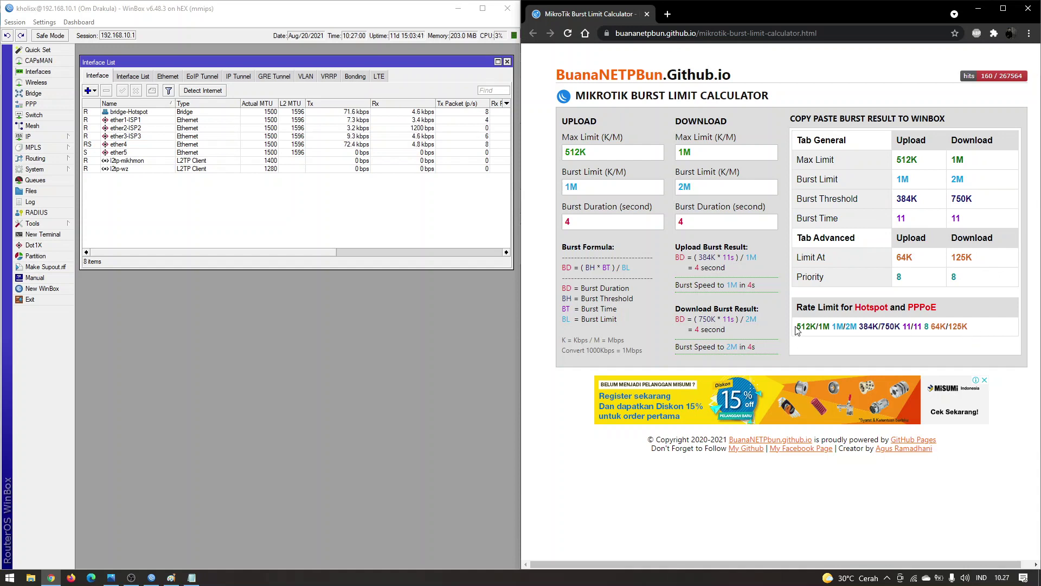
- Copy the calculator's generated rate limit string for Hotspot and PPPoE
drag(795, 327, 990, 337)
right_click(959, 332)
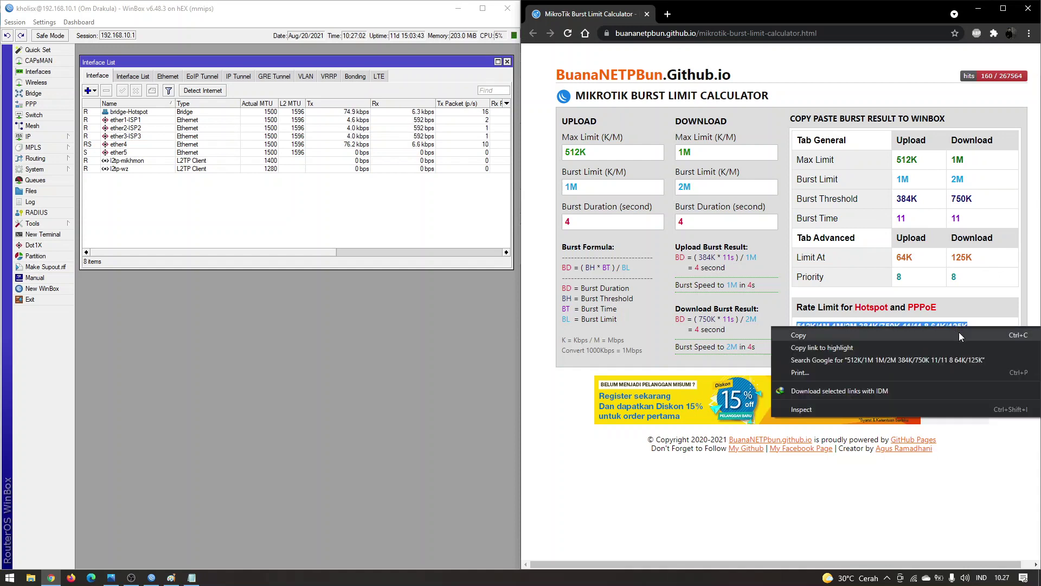
click(951, 337)
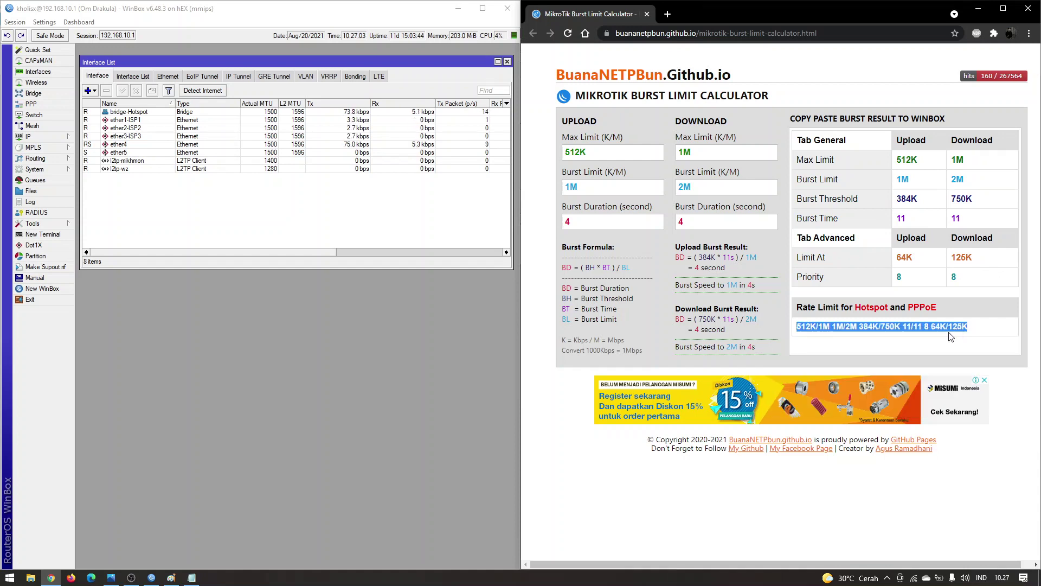
- In WinBox, create a hotspot user profile named Limit-1M with rate limit 512K/1M 1M/2M 384K/750K 11/11 8 64K/125K and apply it
click(49, 136)
click(114, 233)
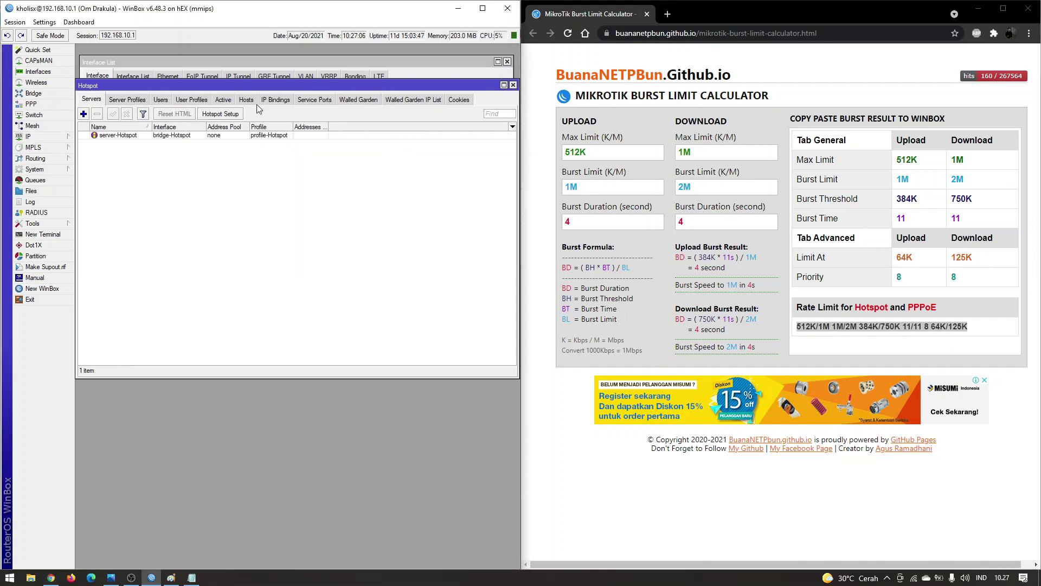
click(194, 102)
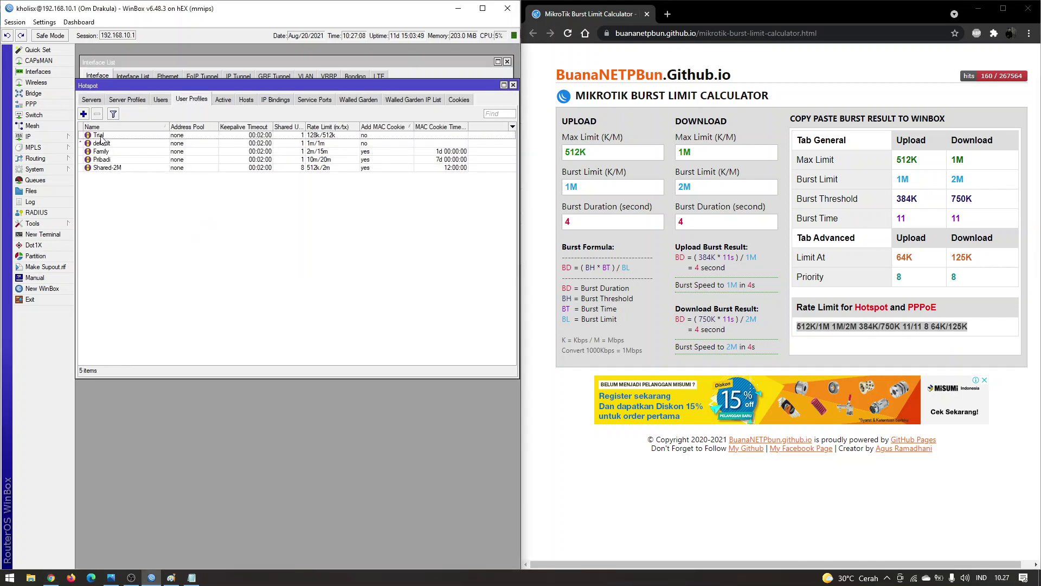
click(83, 114)
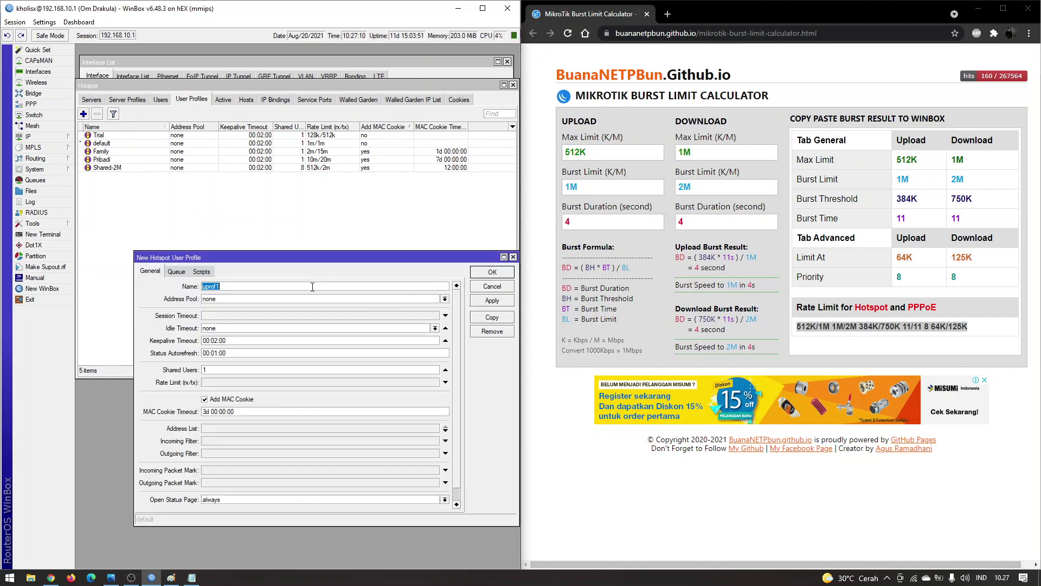
text(Limit-1M)
click(227, 384)
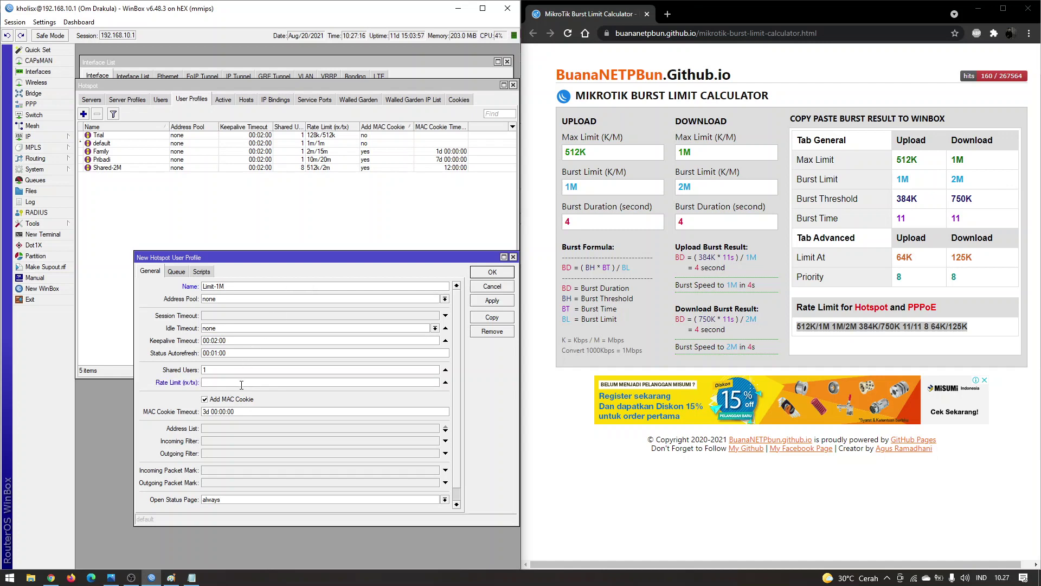
key(ctrl+v)
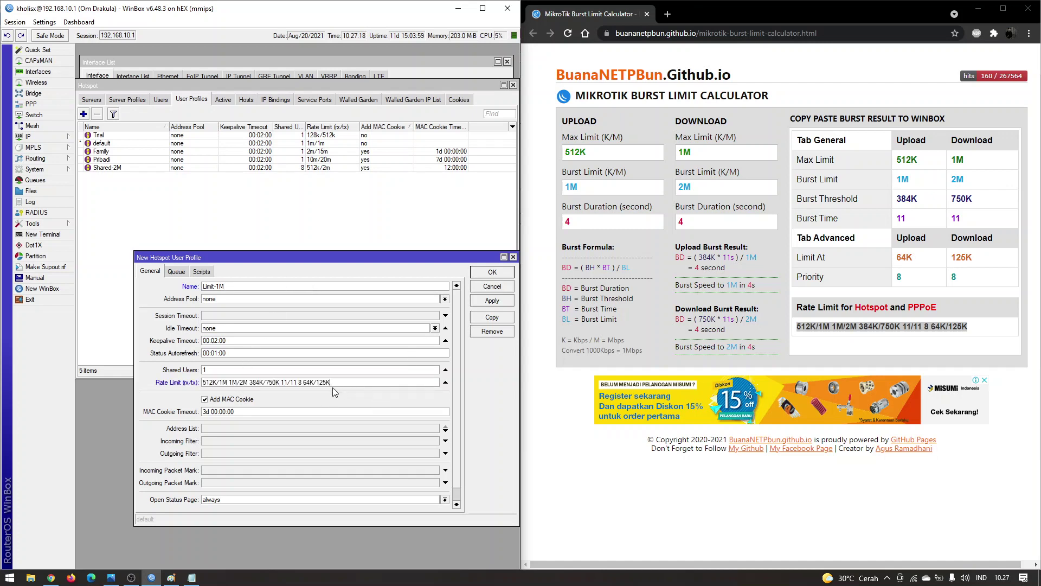
click(502, 302)
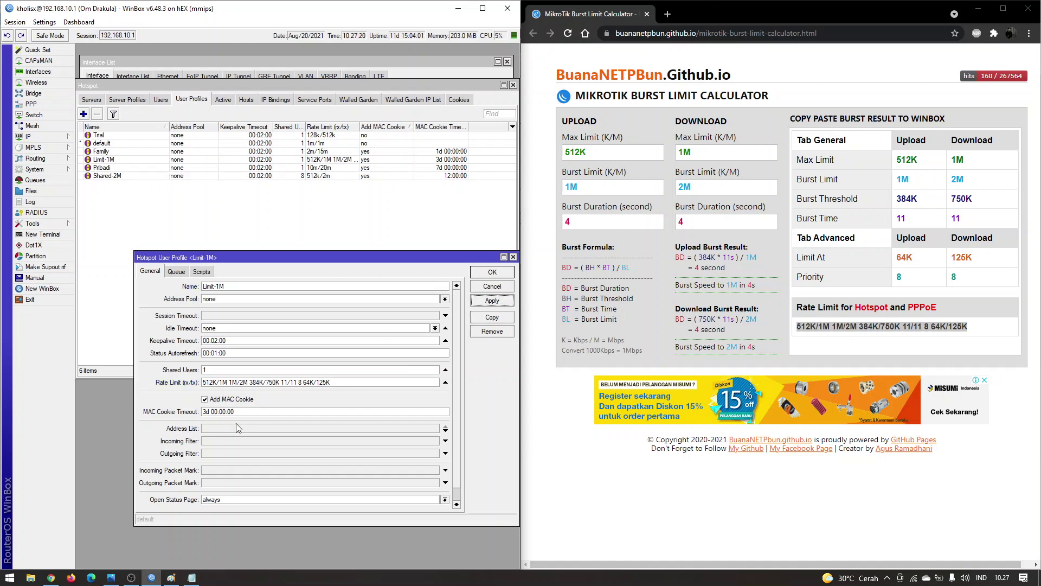
- Review the full rate limit string of the Limit-1M hotspot profile, and close the profile
click(350, 387)
drag(332, 383, 201, 383)
click(354, 384)
drag(311, 384, 201, 384)
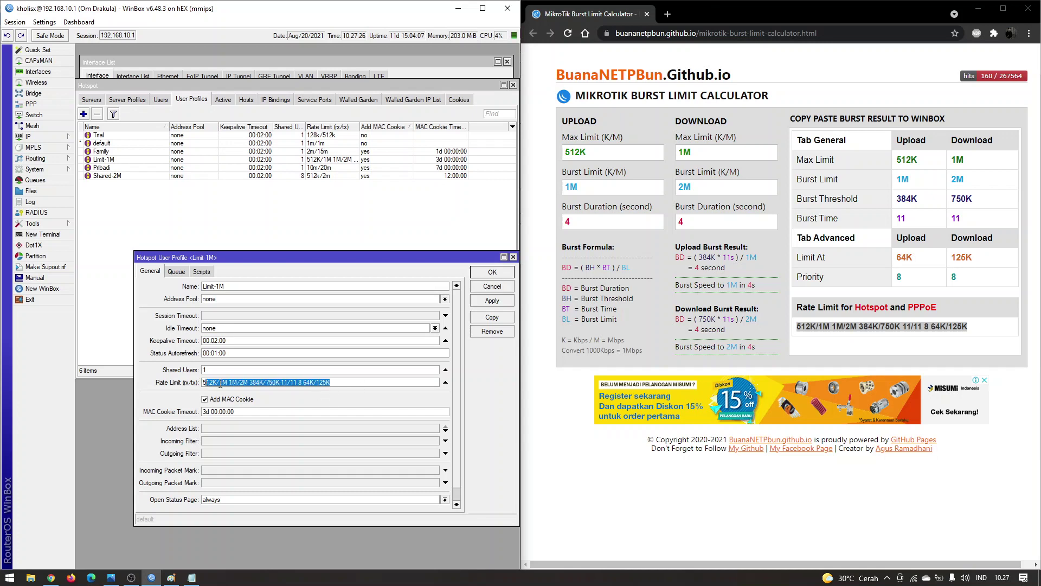
click(335, 386)
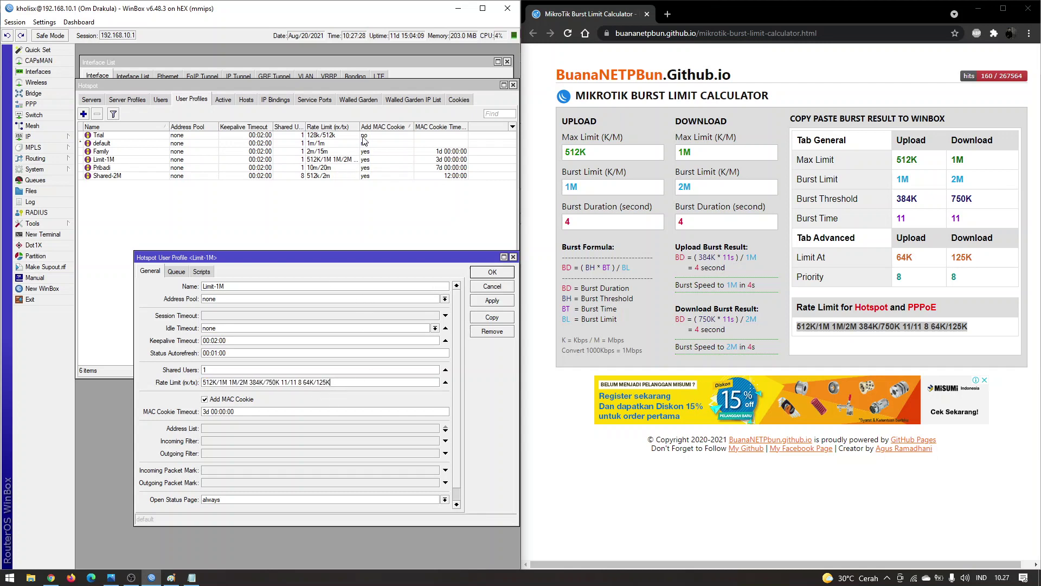
mouse_move(359, 127)
mouse_down()
mouse_move(488, 125)
mouse_move(359, 121)
mouse_up()
click(478, 438)
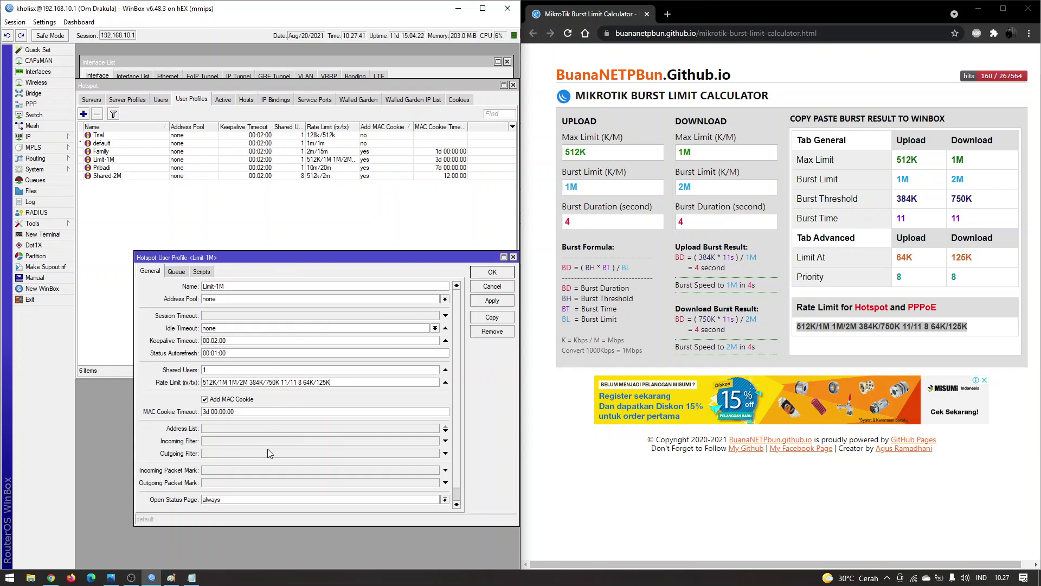
drag(392, 388, 204, 382)
click(347, 382)
click(513, 257)
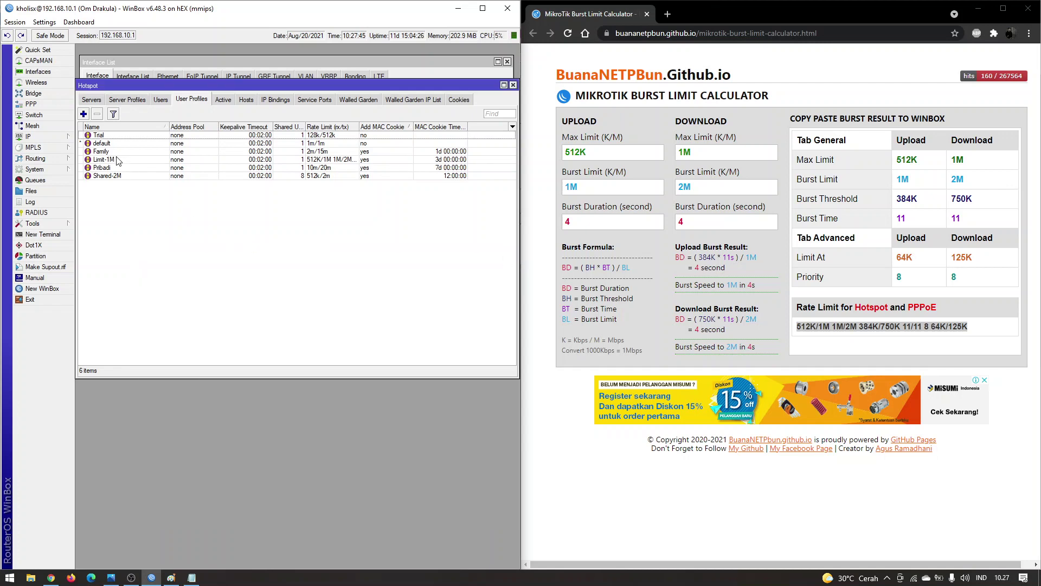
- Start a new PPP profile in the PPP profile list
click(49, 107)
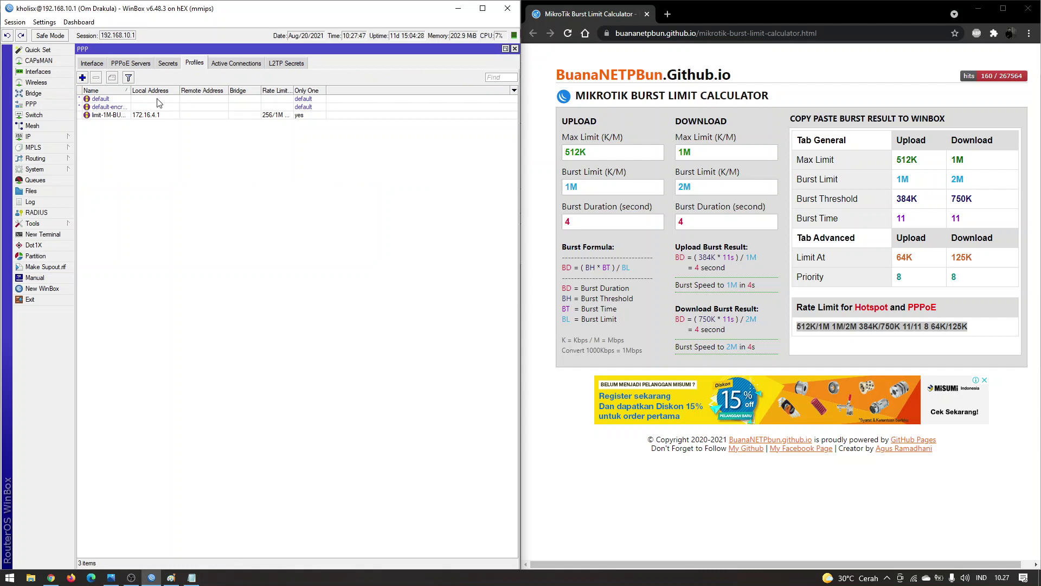
click(83, 77)
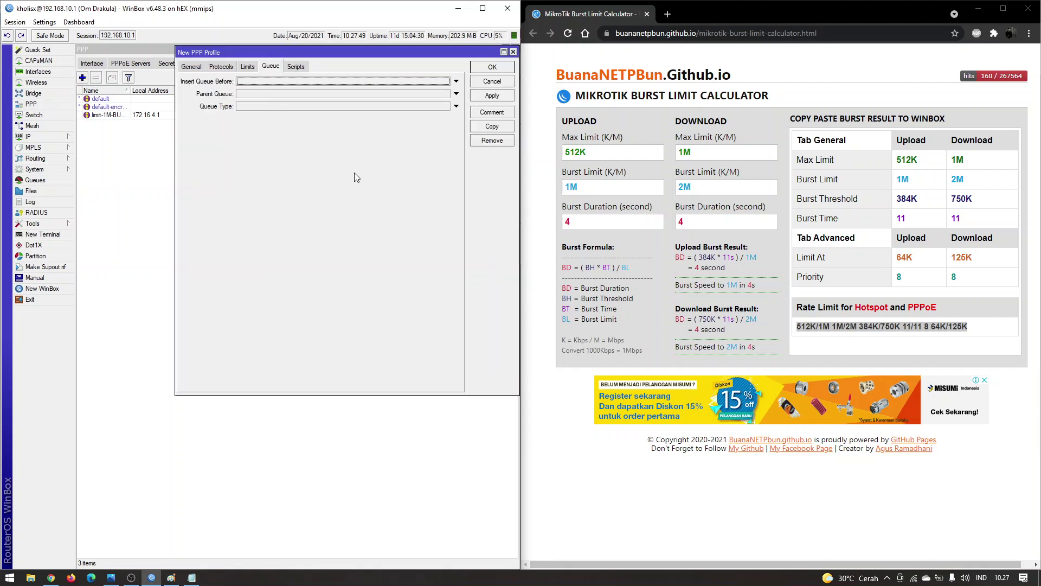
key(alt+Down)
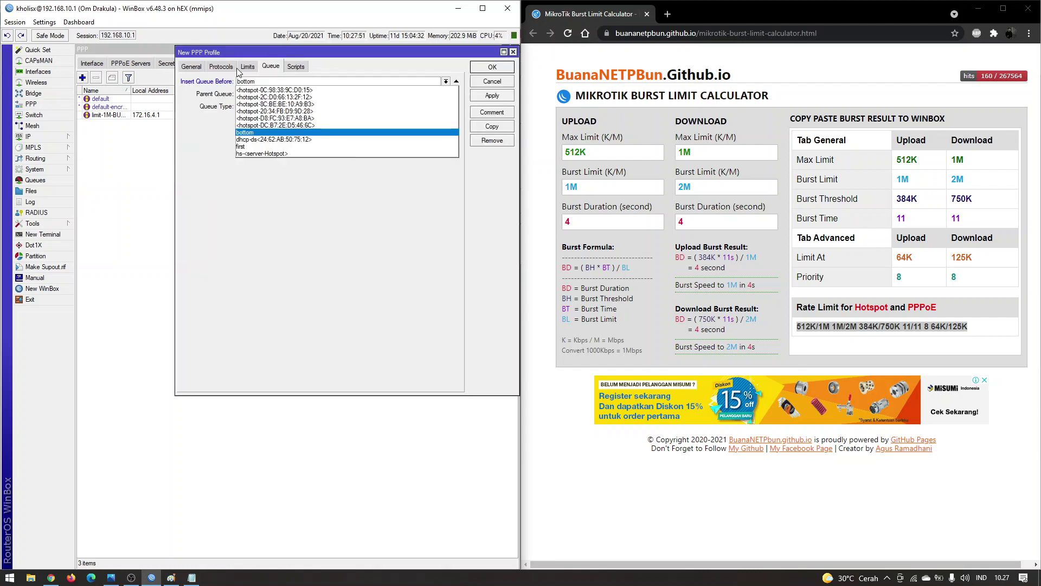
key(Return)
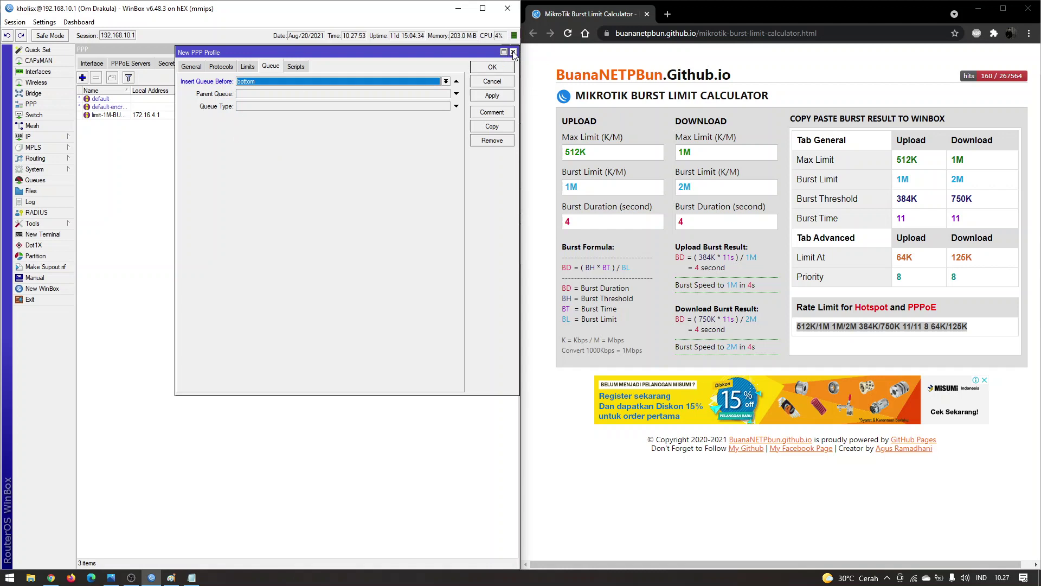
key(BackSpace)
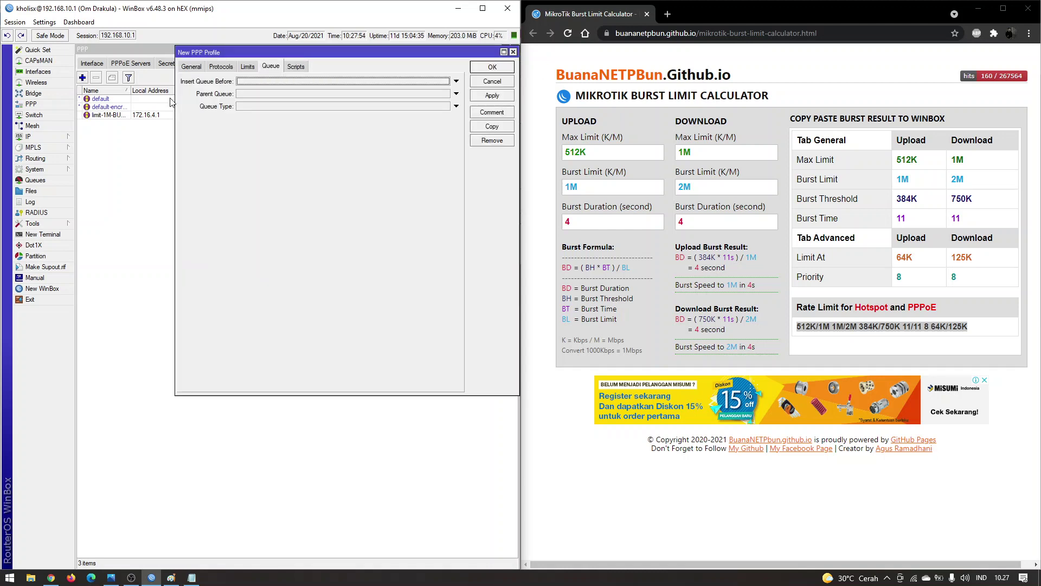
- Name the new PPP profile limit-Tutorial Test
click(191, 67)
text(limit)
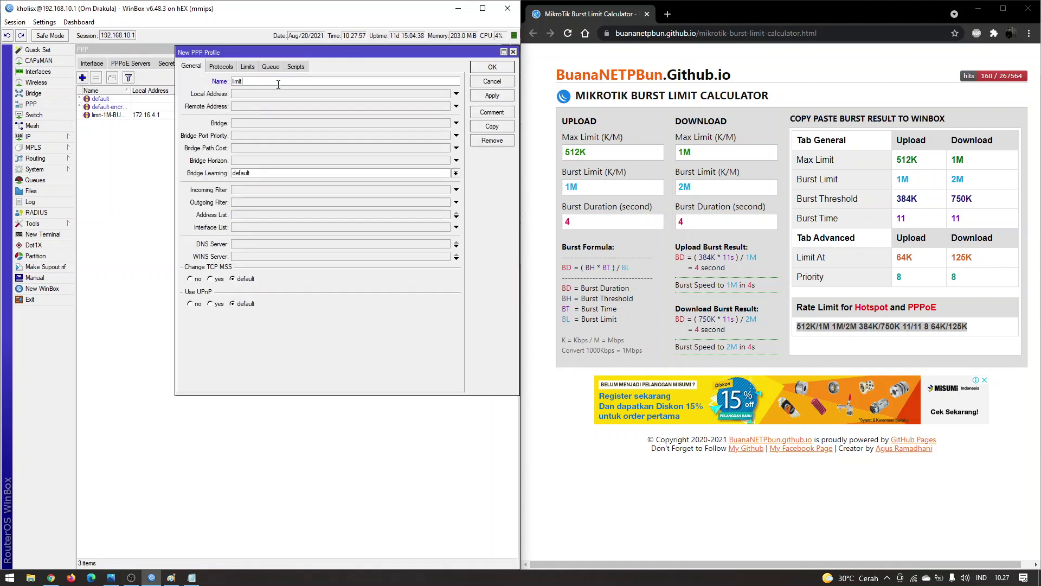
text(-Tutorial Test)
- Save the PPP profile with rate limit 512K/1M 1M/2M 384K/750K 11/11 8 64K/125K, and widen the list's Rate Limit column
click(250, 68)
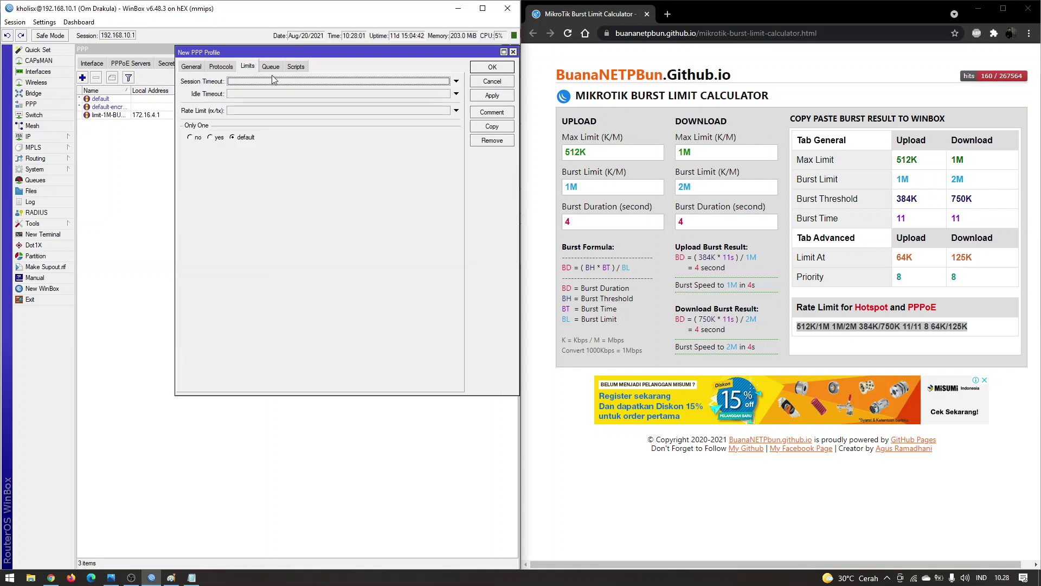
click(256, 112)
key(ctrl+v)
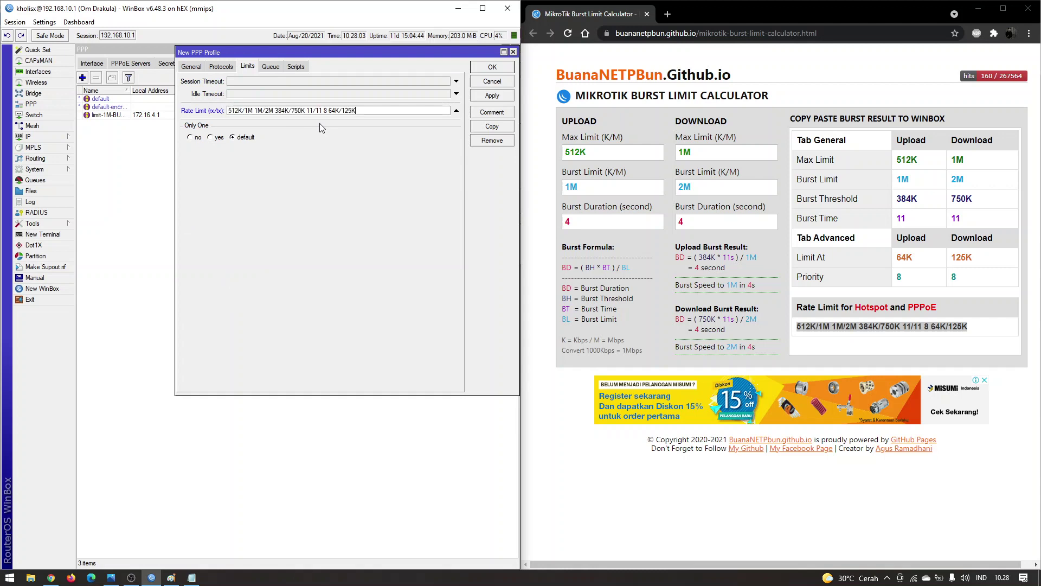
click(506, 95)
click(501, 69)
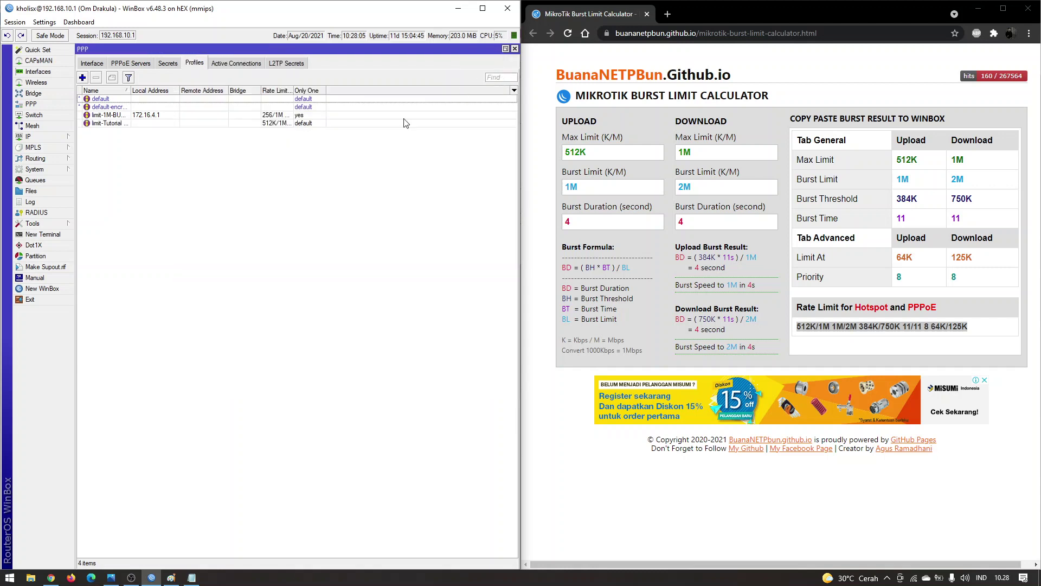
drag(294, 99, 327, 98)
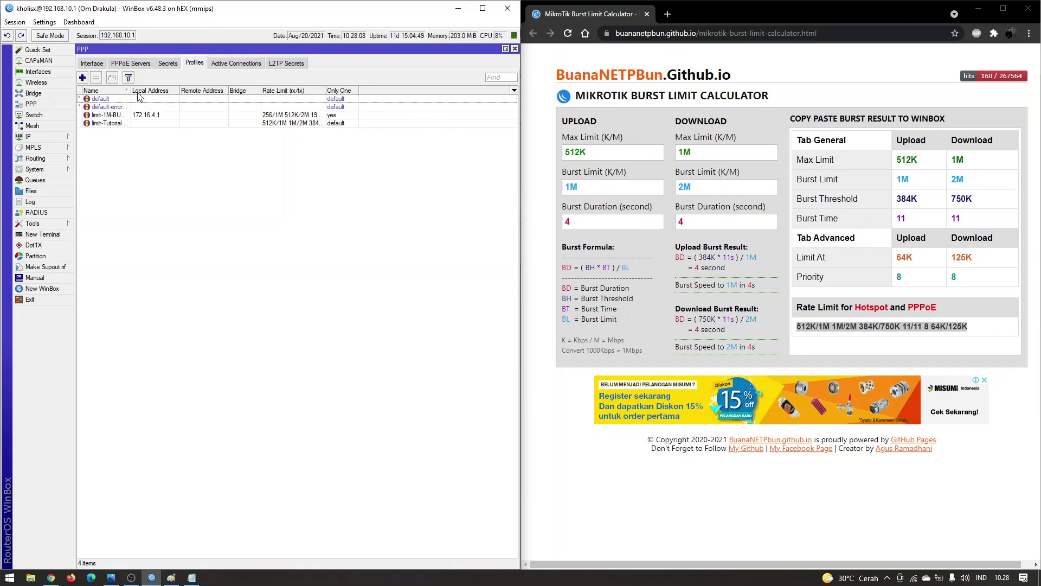
- Widen the Name column of the PPP profile list so the full profile names fit
drag(130, 90, 155, 89)
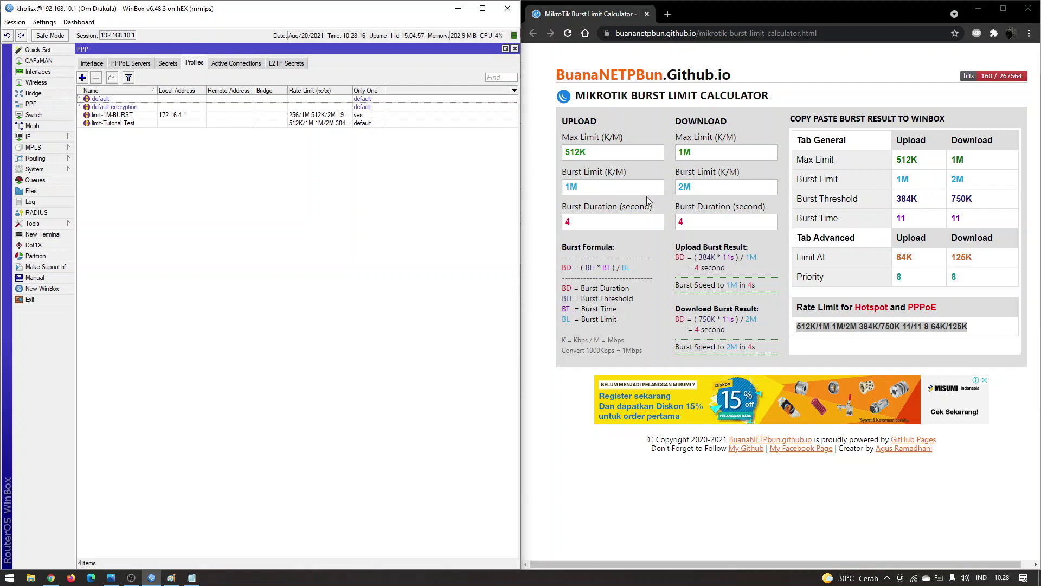
- Set the calculator's upload and download max limits to 10M and both burst limits to 20M
click(638, 152)
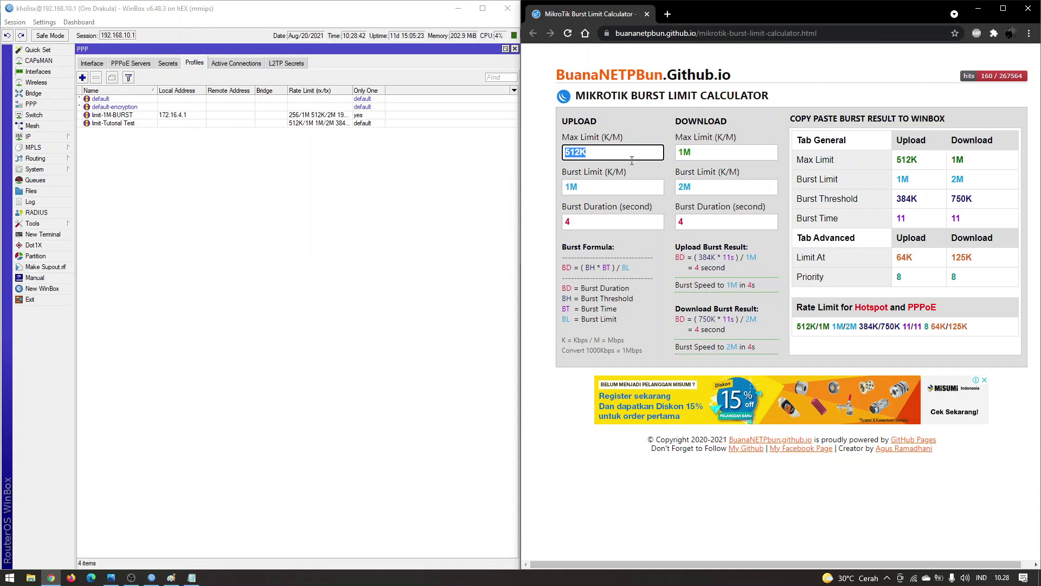
text(10M)
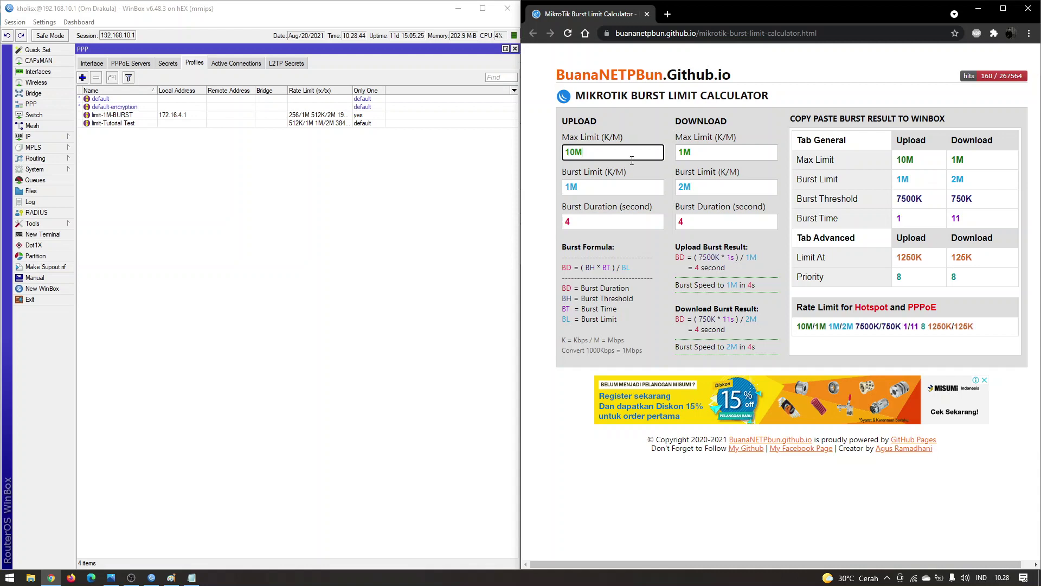
key(Tab)
text(20M)
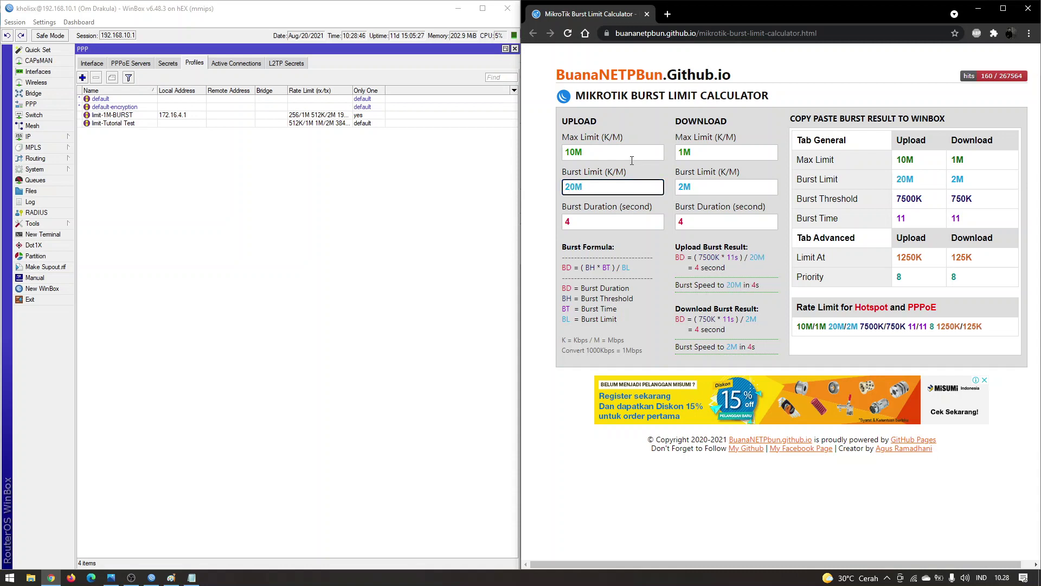
double_click(728, 153)
text(10M)
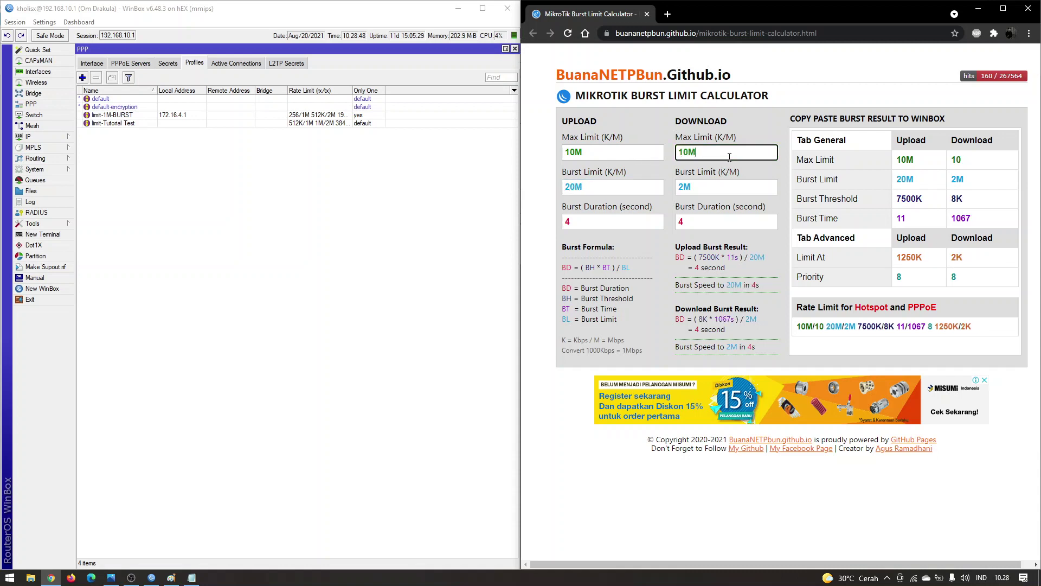
key(Tab)
text(20M)
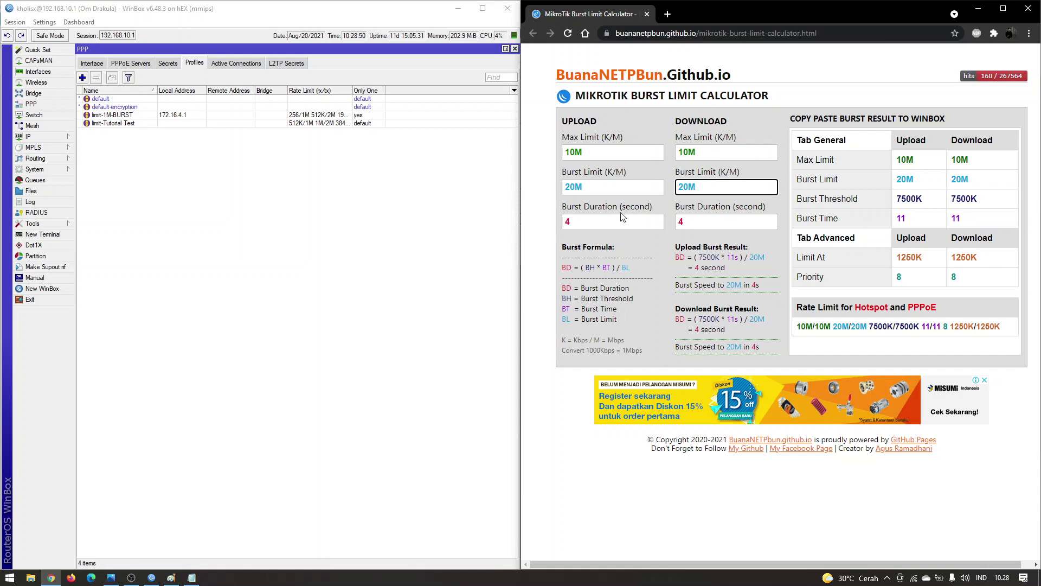
- Set the upload and download burst durations to 8 seconds in the calculator
double_click(619, 221)
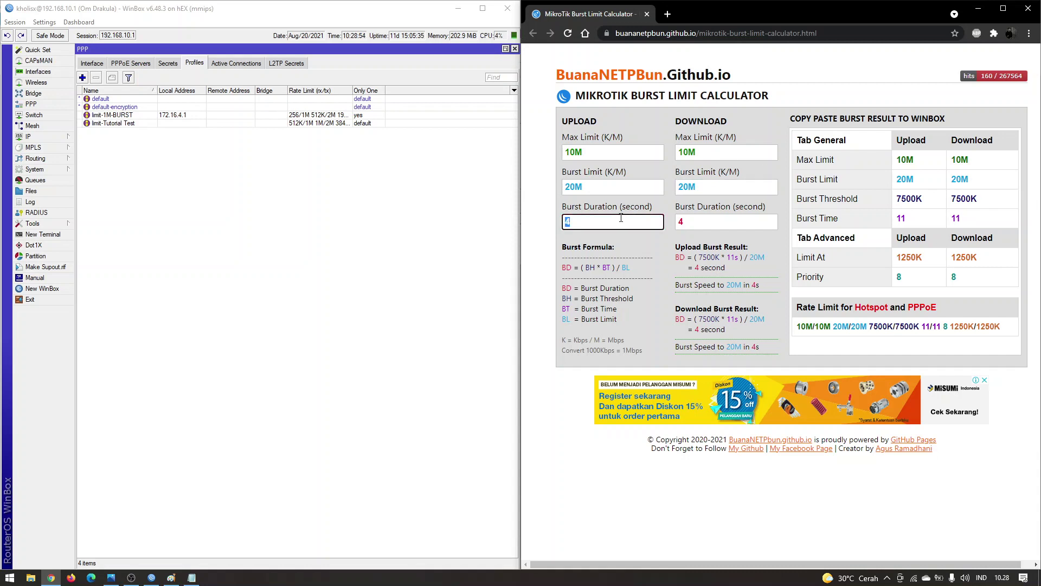
text(8)
double_click(697, 222)
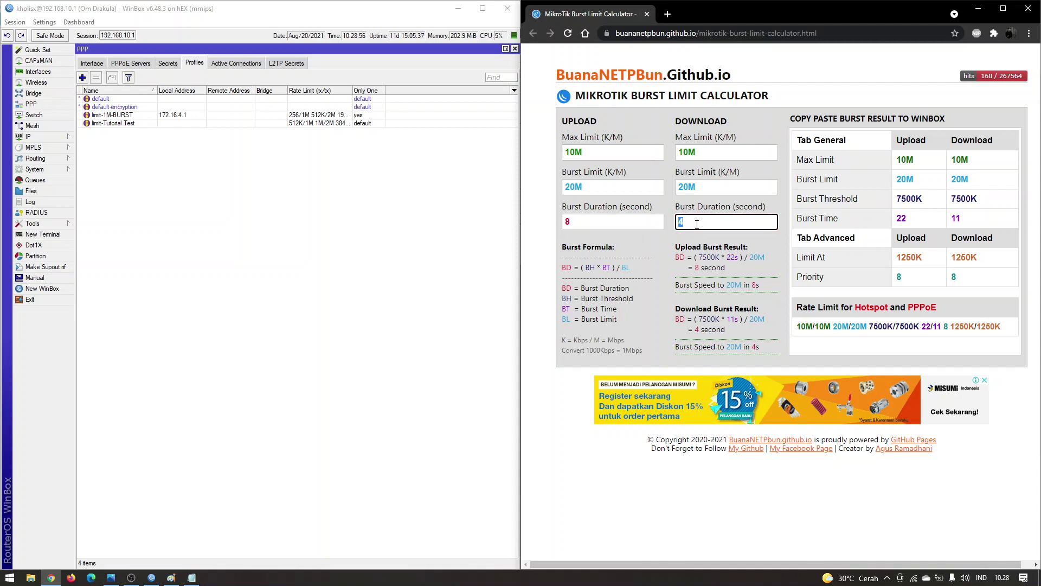
text(8)
click(907, 234)
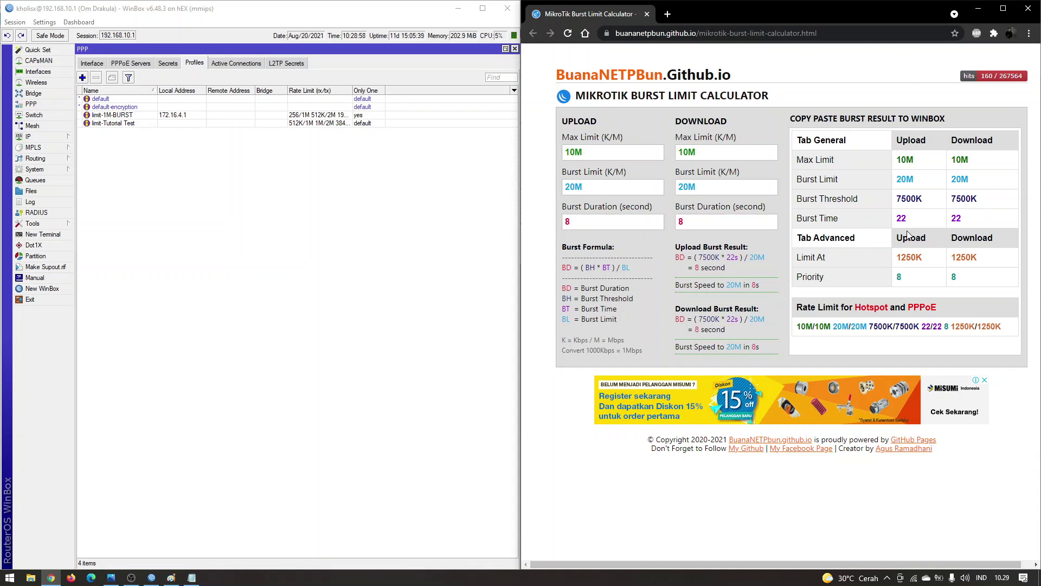
- Close the PPP, Hotspot and Interface List windows in WinBox
click(515, 48)
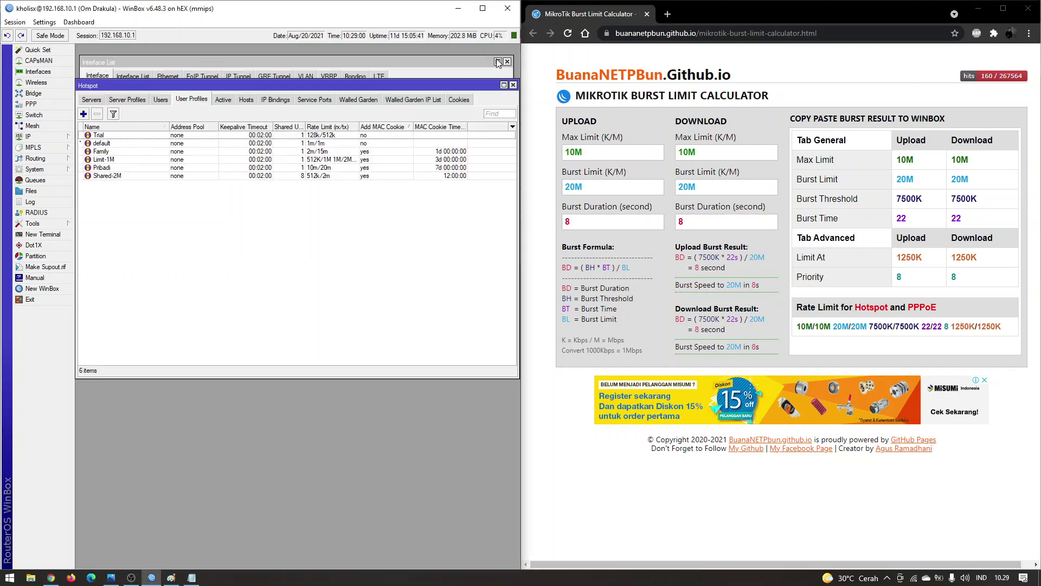
click(513, 85)
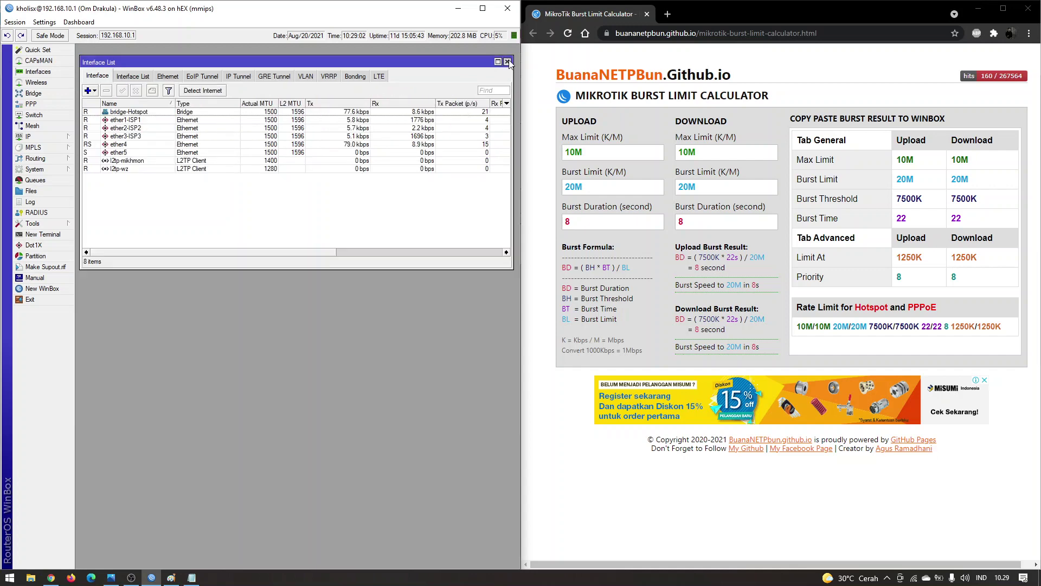
click(507, 61)
- Set the rate limit of the Pribadi hotspot user profile to the calculator's string 10M/10M 20M/20M 7500K/7500K 22/22 8 1250K/1250K, and save it
click(73, 138)
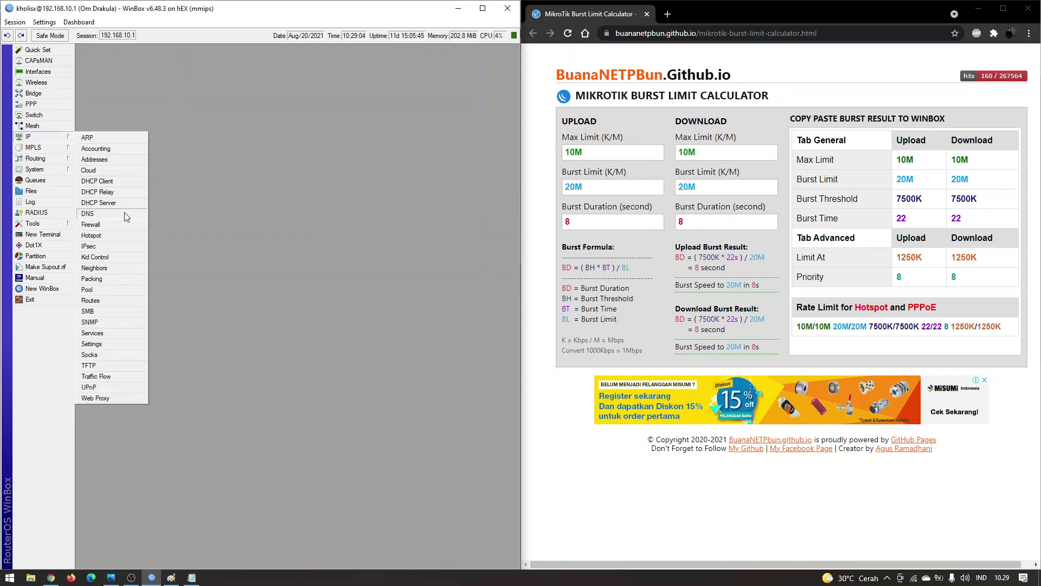
click(116, 236)
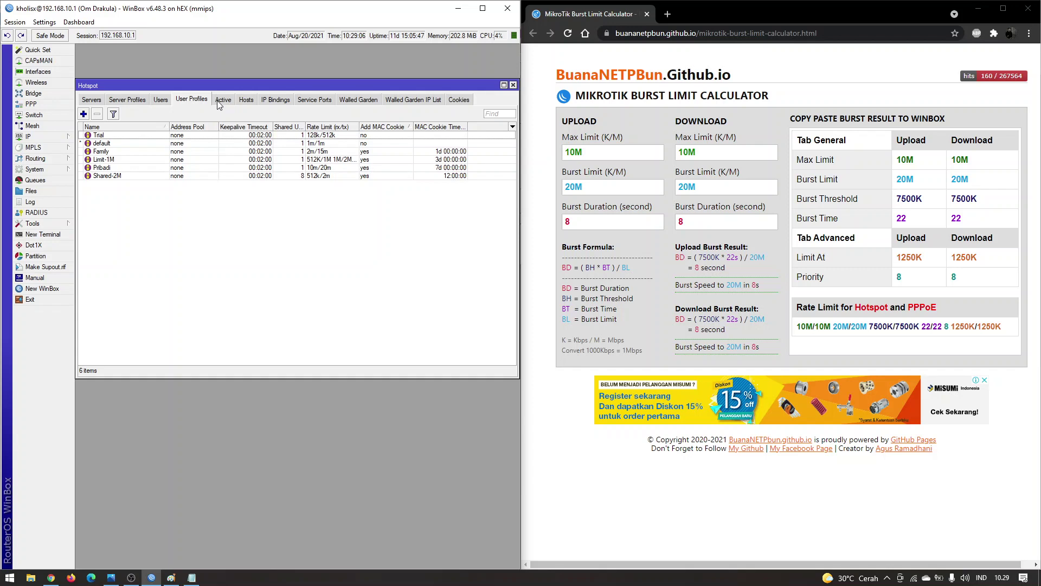
double_click(132, 167)
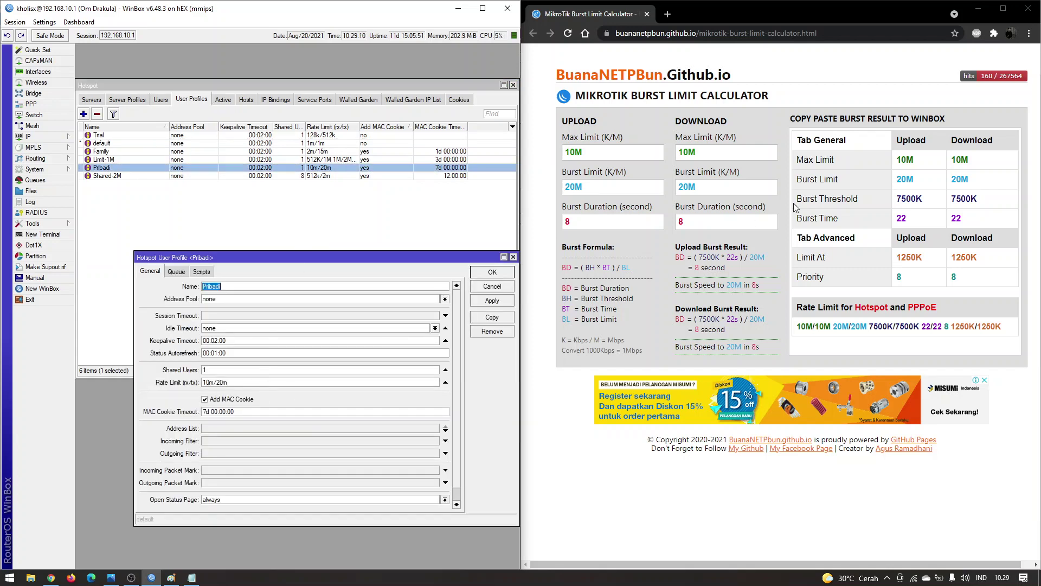
drag(795, 327, 1012, 330)
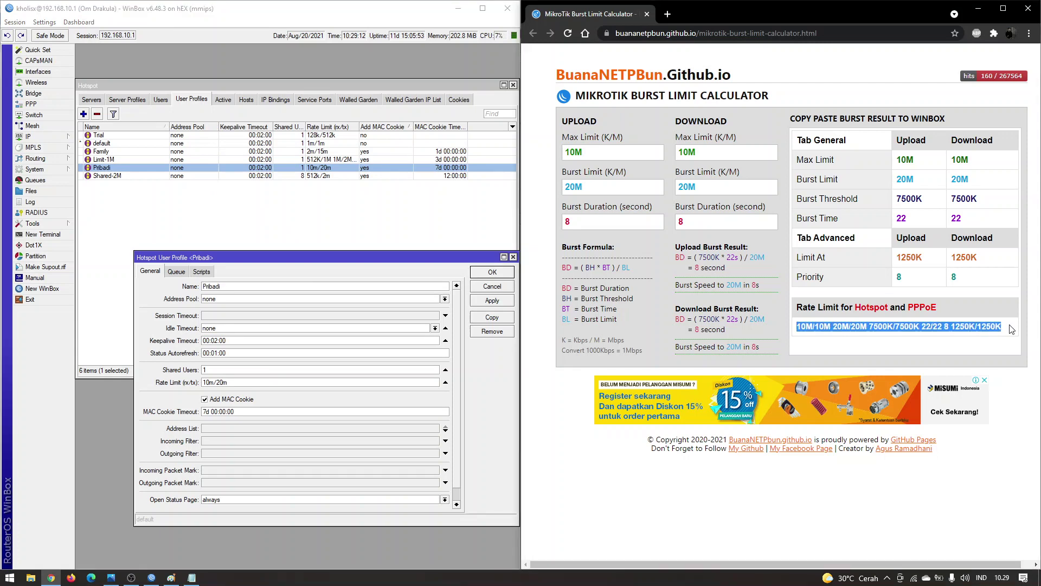
right_click(985, 331)
click(909, 334)
double_click(248, 381)
key(ctrl+v)
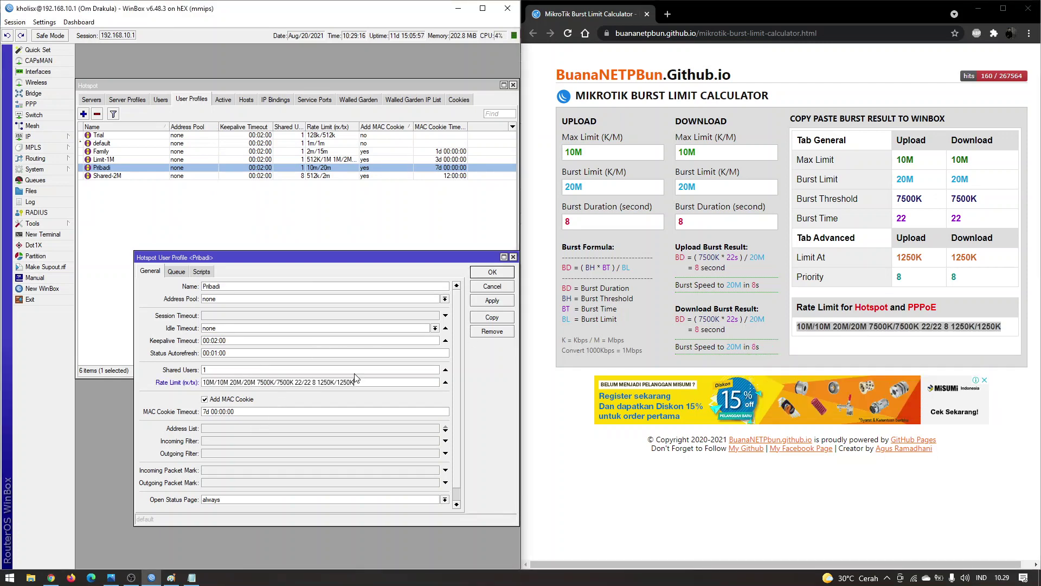
click(492, 300)
click(495, 275)
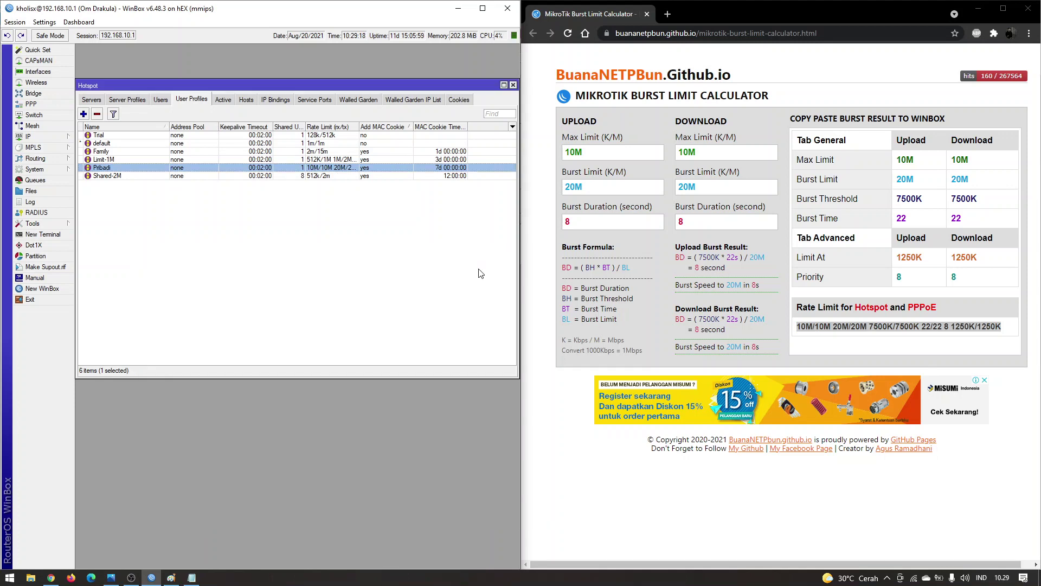
- Disable and re-enable the server-Hotspot hotspot server
click(92, 100)
click(121, 134)
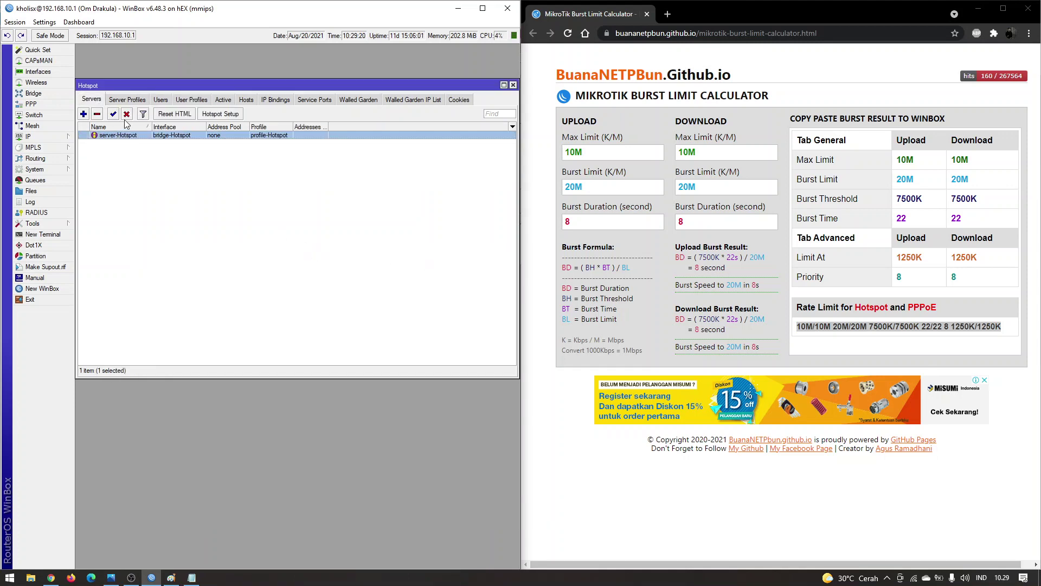
click(126, 114)
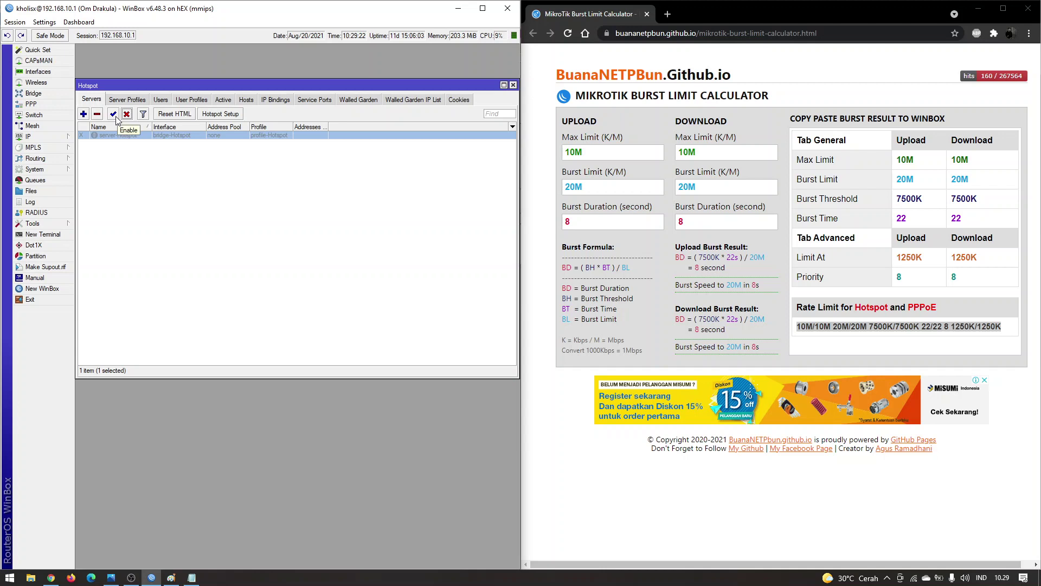
click(115, 116)
- Check the active hotspot sessions for the client at 192.168.10.2, and close the Hotspot window
click(232, 102)
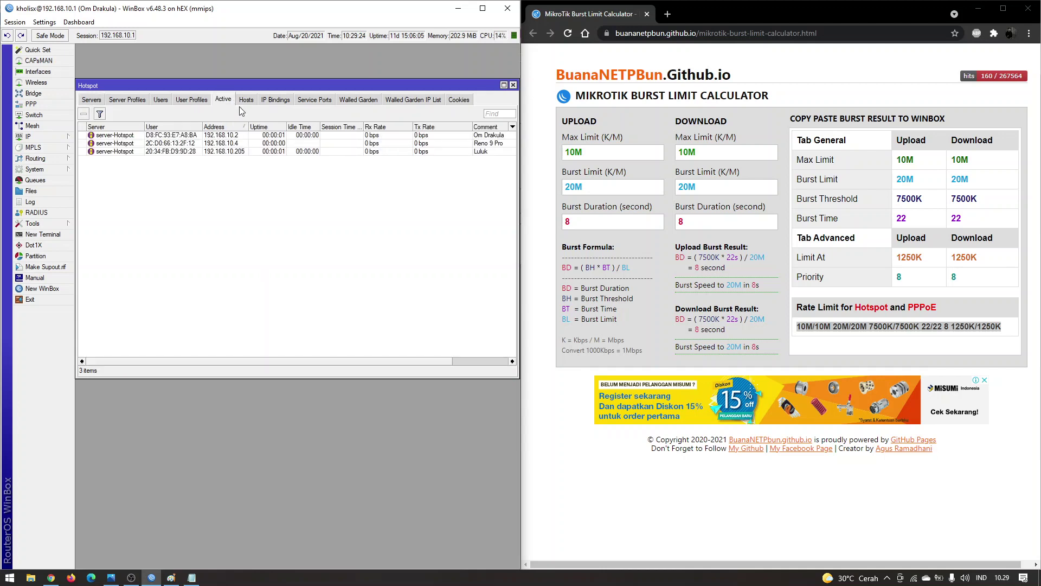
click(260, 135)
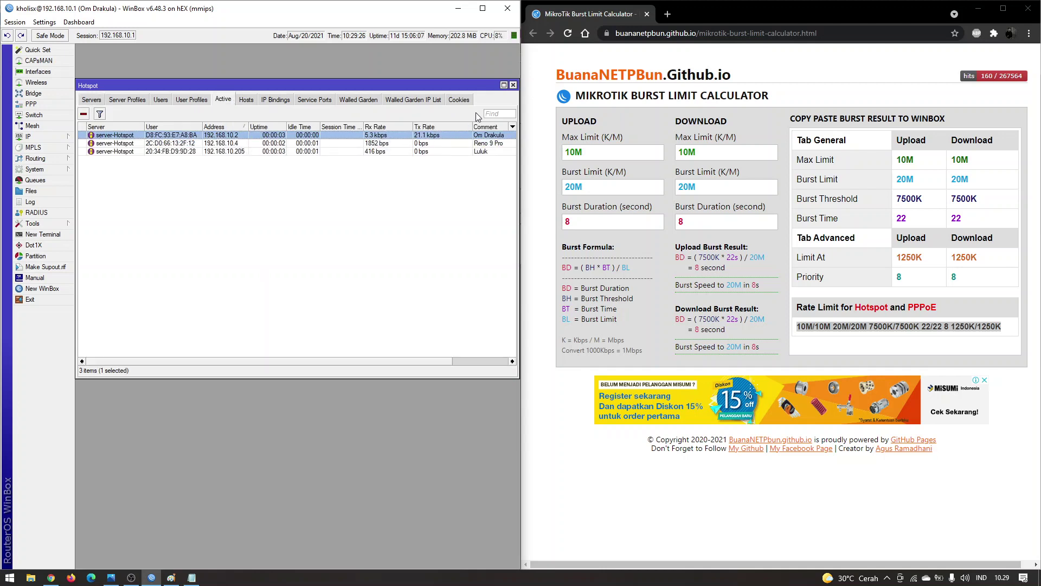
click(513, 85)
- Open the simple queue of the hotspot client at 192.168.10.2 and move its window clear of the queue list
click(36, 180)
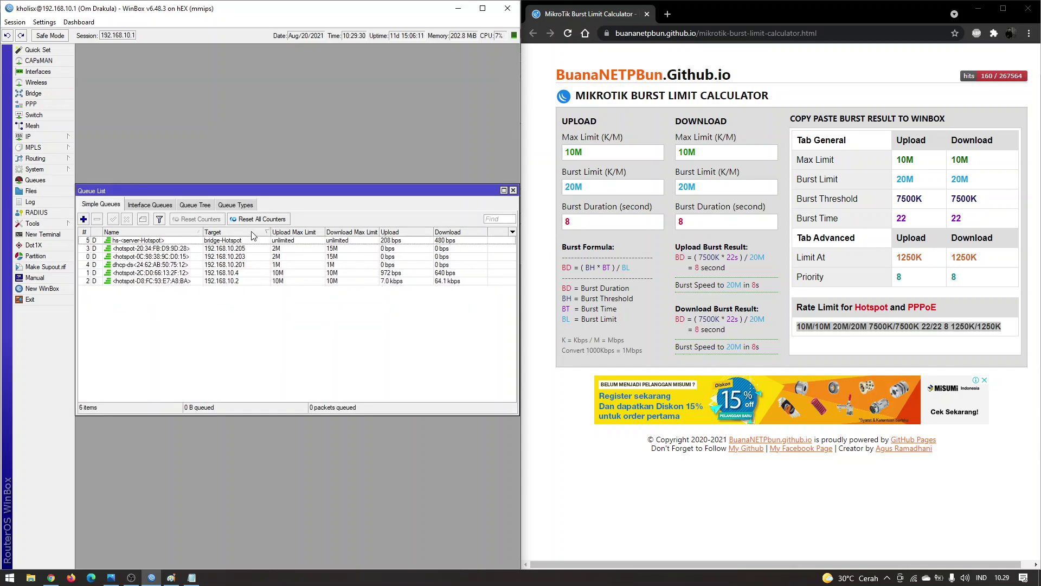
click(249, 241)
double_click(249, 241)
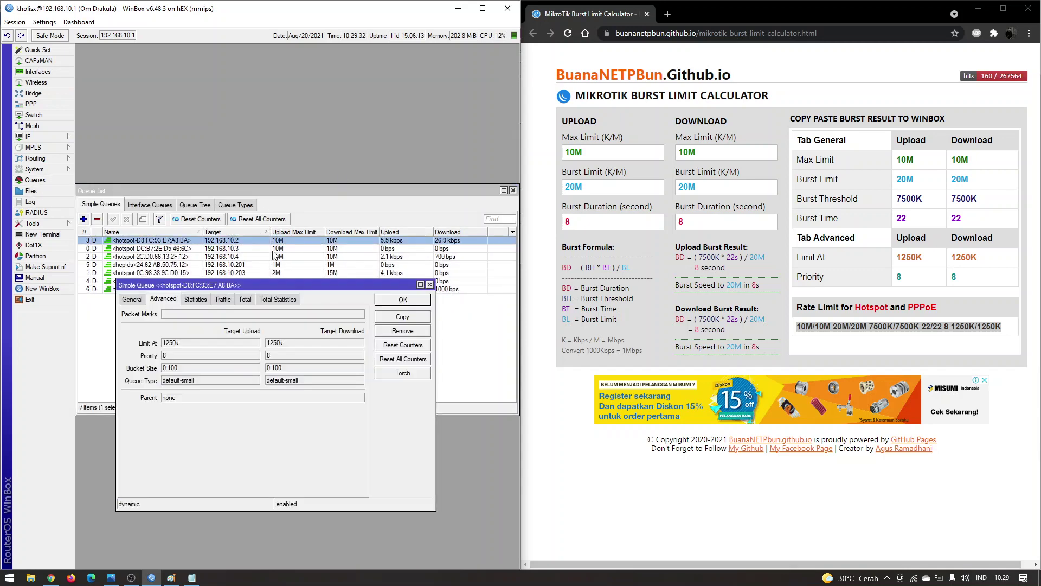
drag(281, 287, 305, 144)
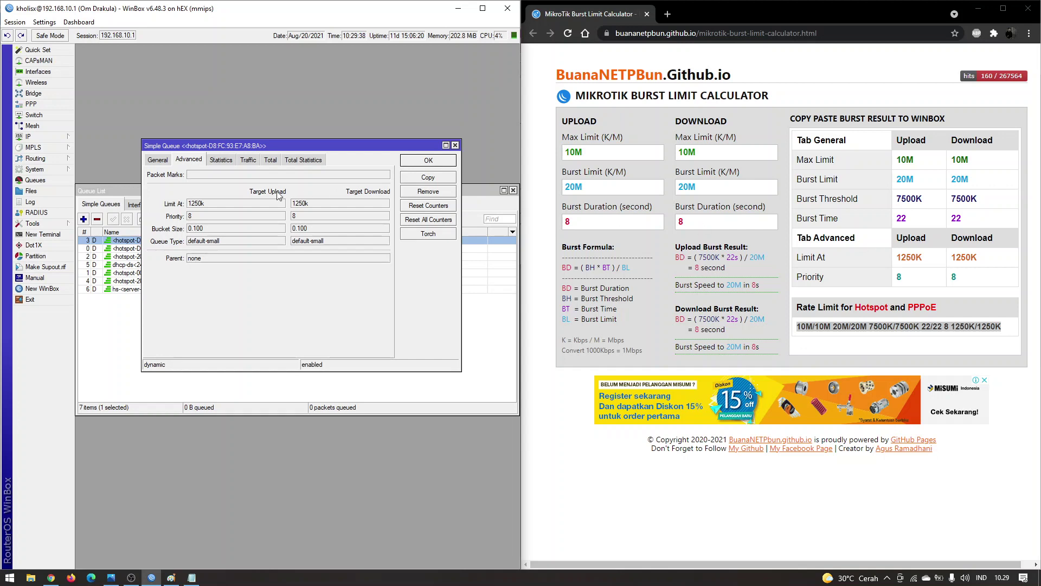
- Compare the queue's max limit, burst limit, burst threshold, burst time and limit-at values with the calculator's results, and close the queue
click(158, 160)
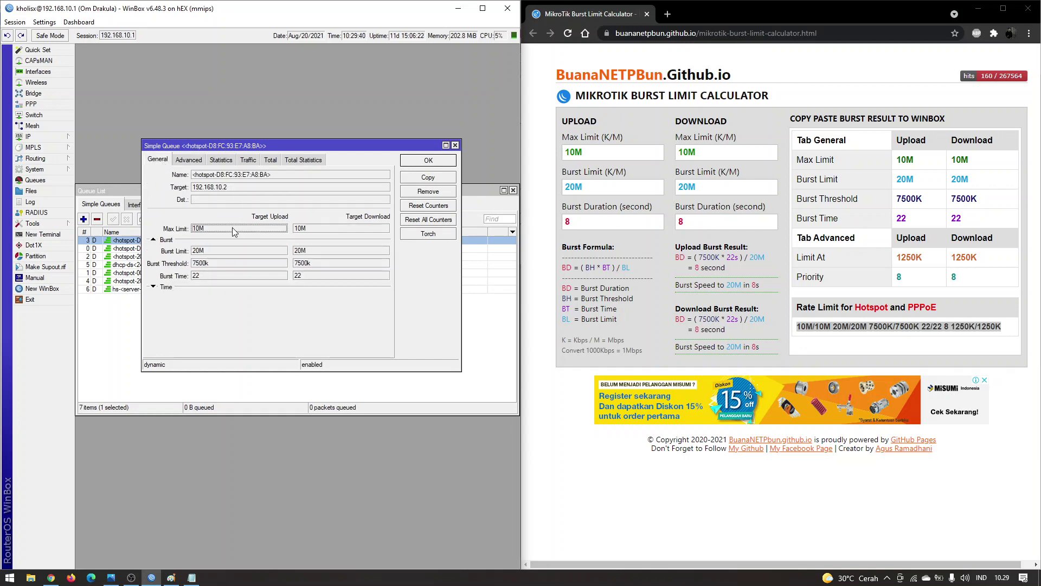
double_click(232, 228)
double_click(220, 251)
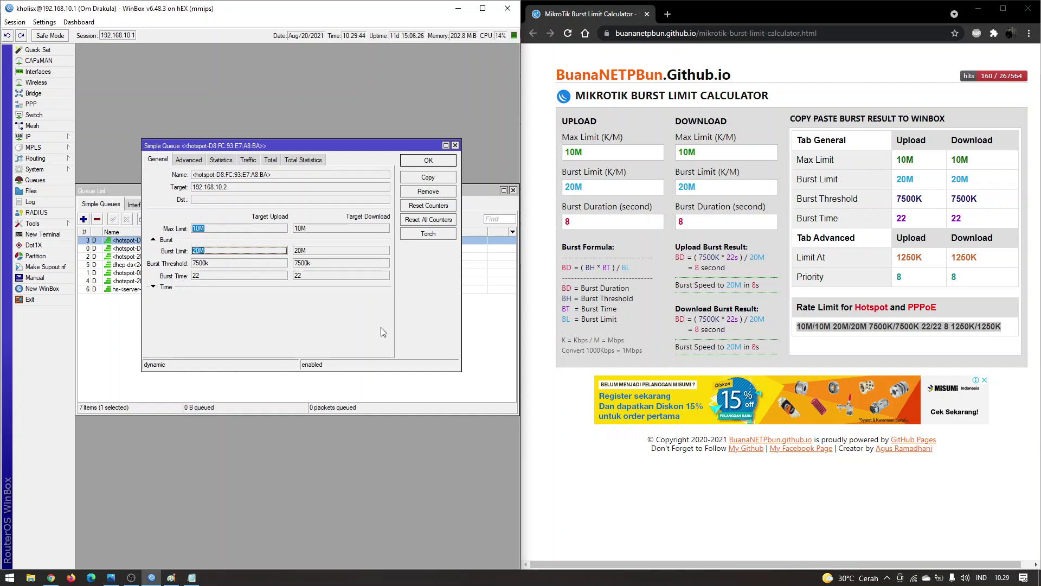
click(227, 261)
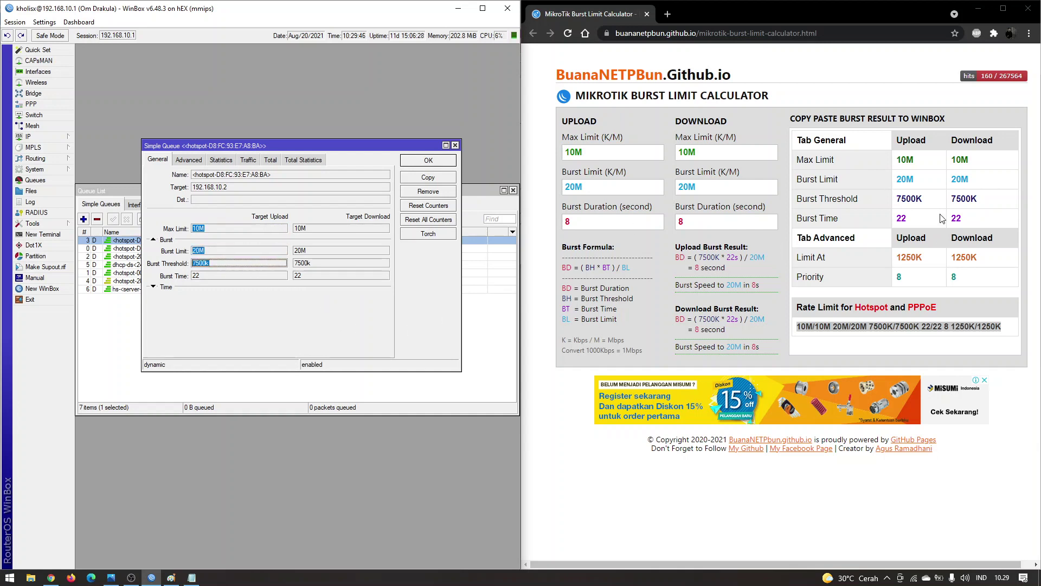
double_click(233, 275)
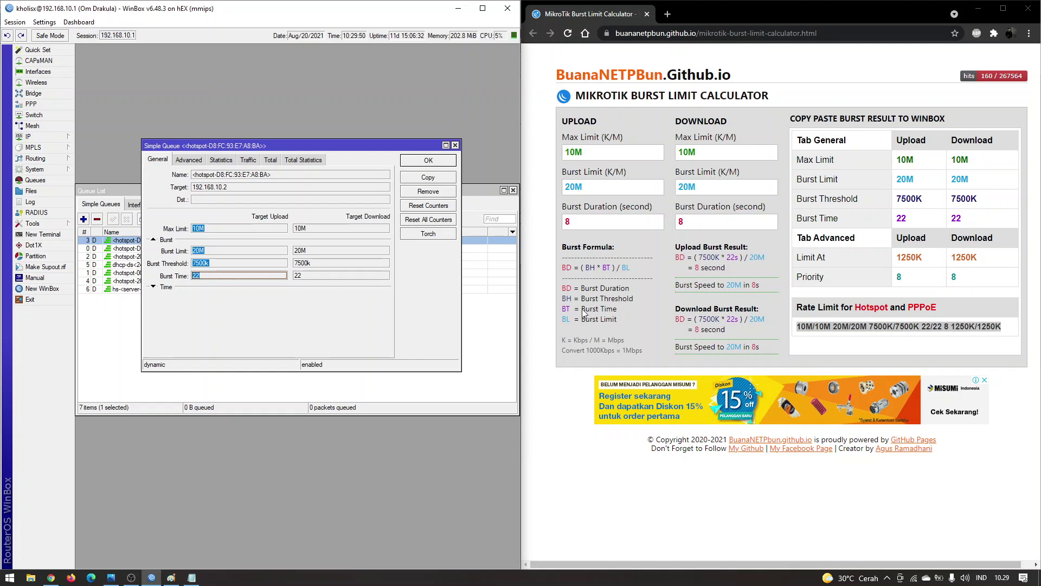
click(322, 276)
click(253, 253)
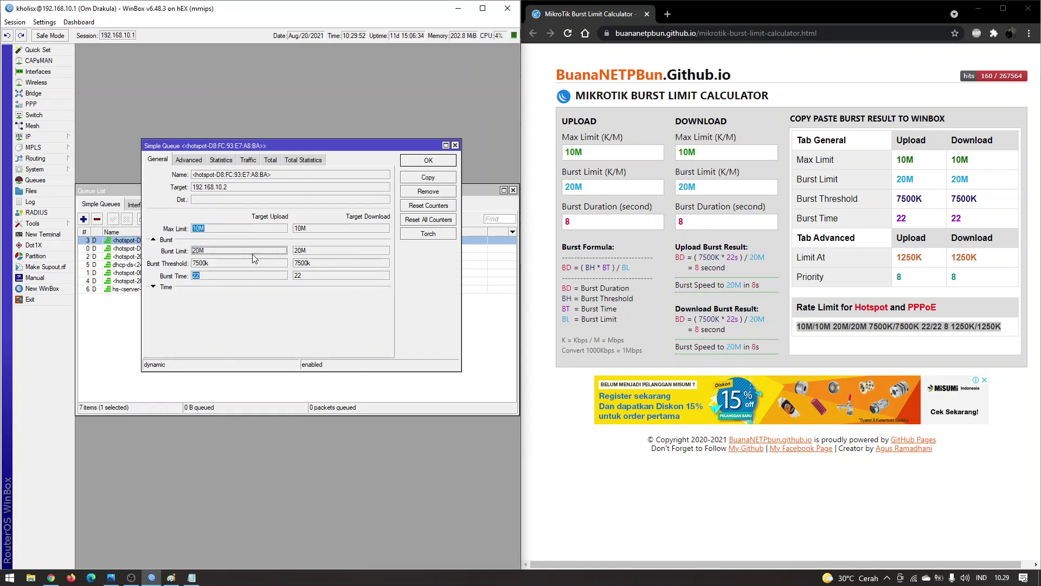
click(258, 229)
click(238, 276)
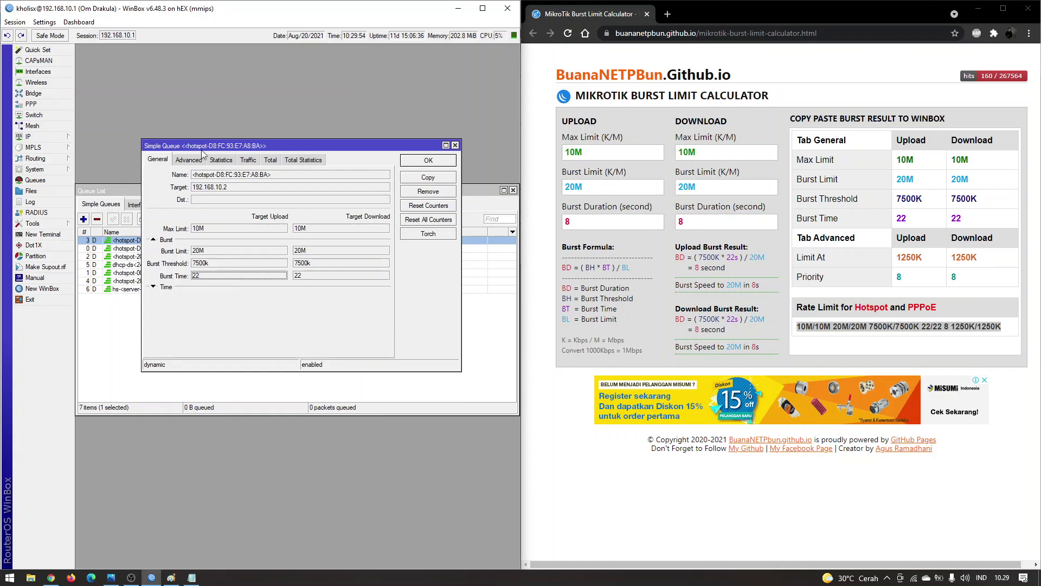
click(190, 161)
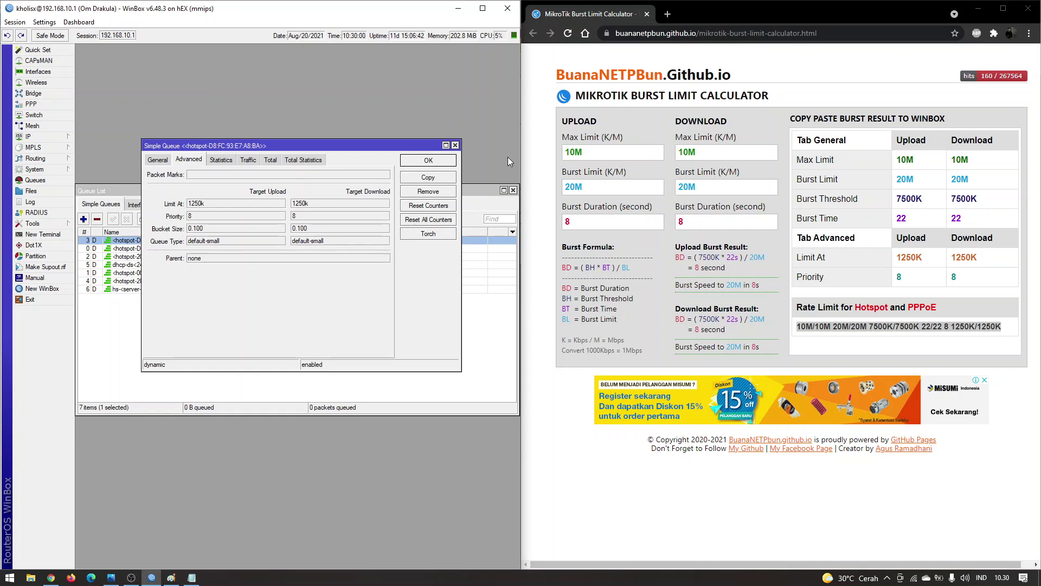
click(455, 145)
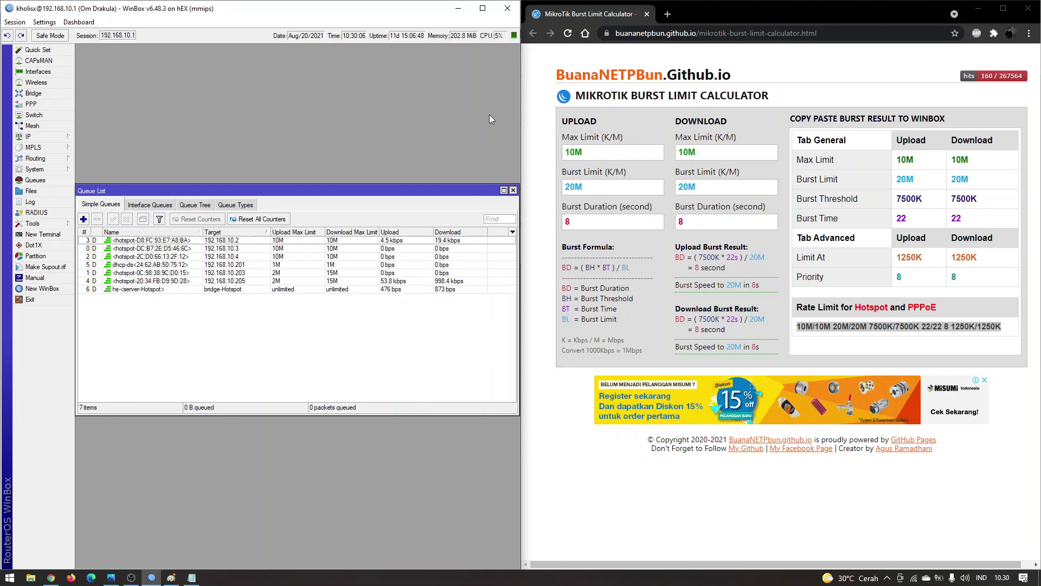
- View the traffic graphs of the simple queue for 192.168.10.2, and minimize the WinBox window
double_click(166, 240)
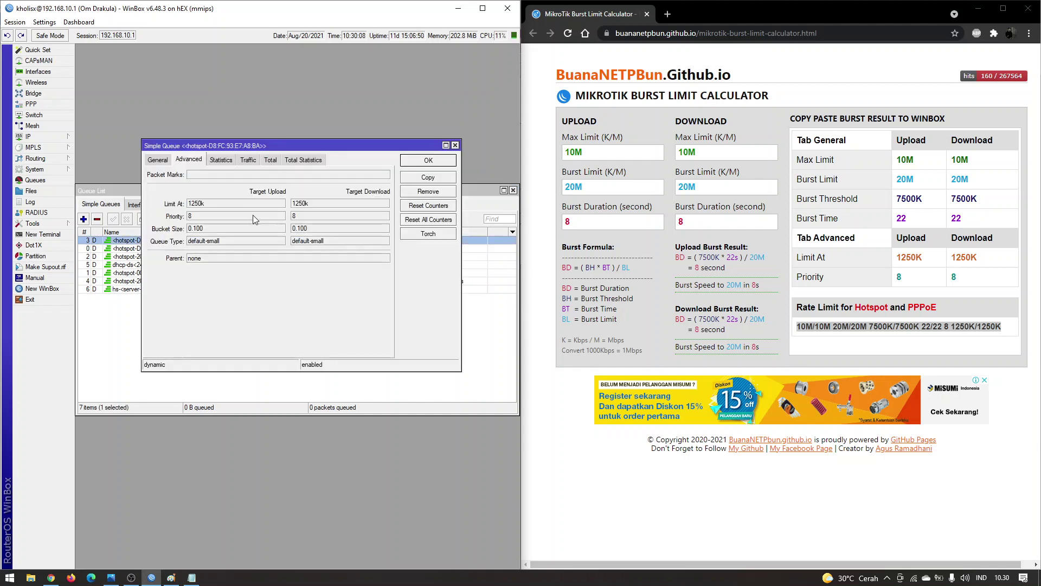
click(252, 160)
drag(278, 147, 239, 91)
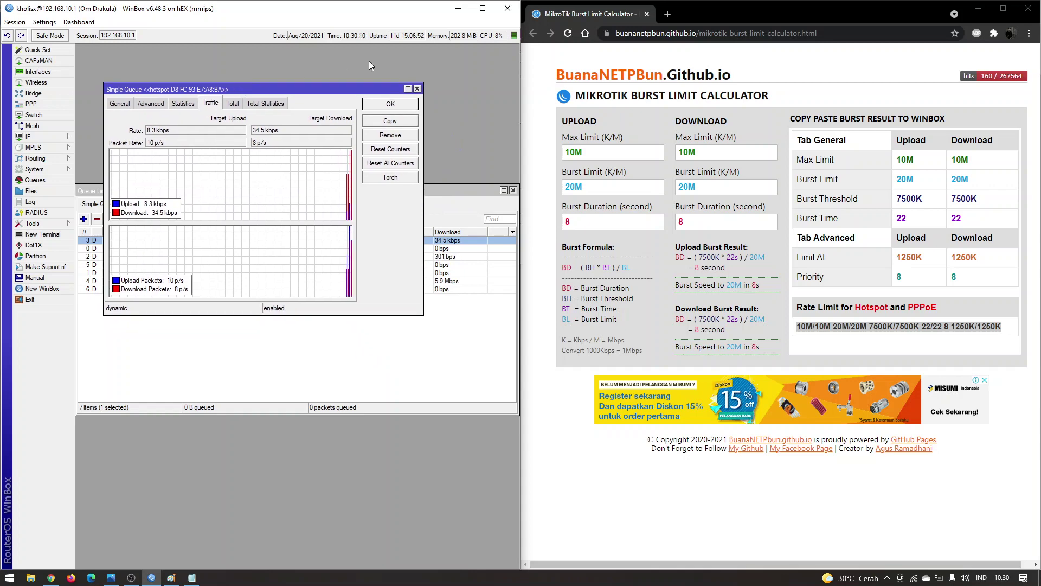
click(458, 12)
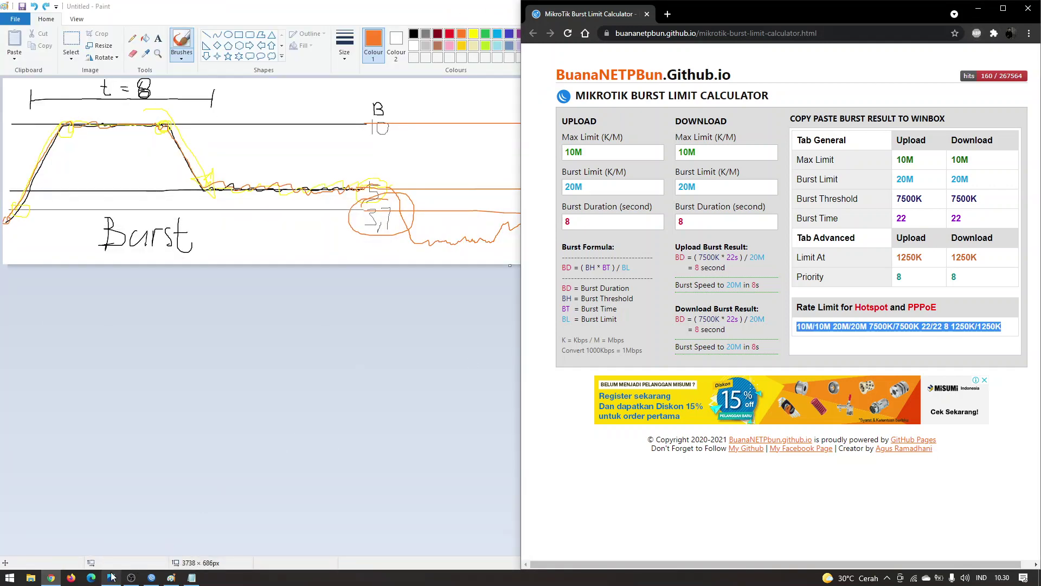
- Minimize the photo viewer, open MikroTik Bandwidth Test, and place it beside the restored WinBox window with the queue's traffic graphs
click(171, 578)
click(172, 578)
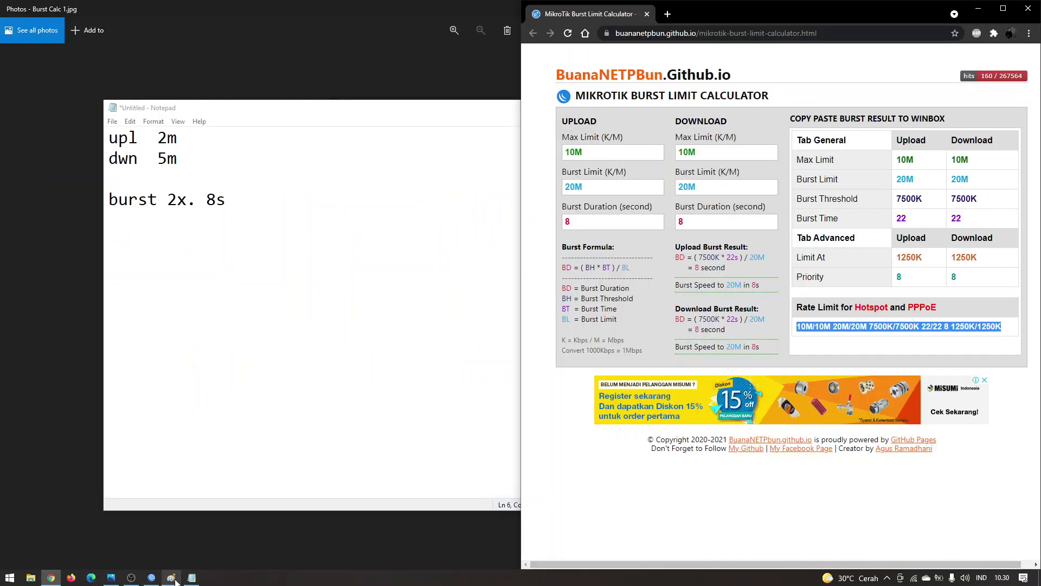
double_click(478, 12)
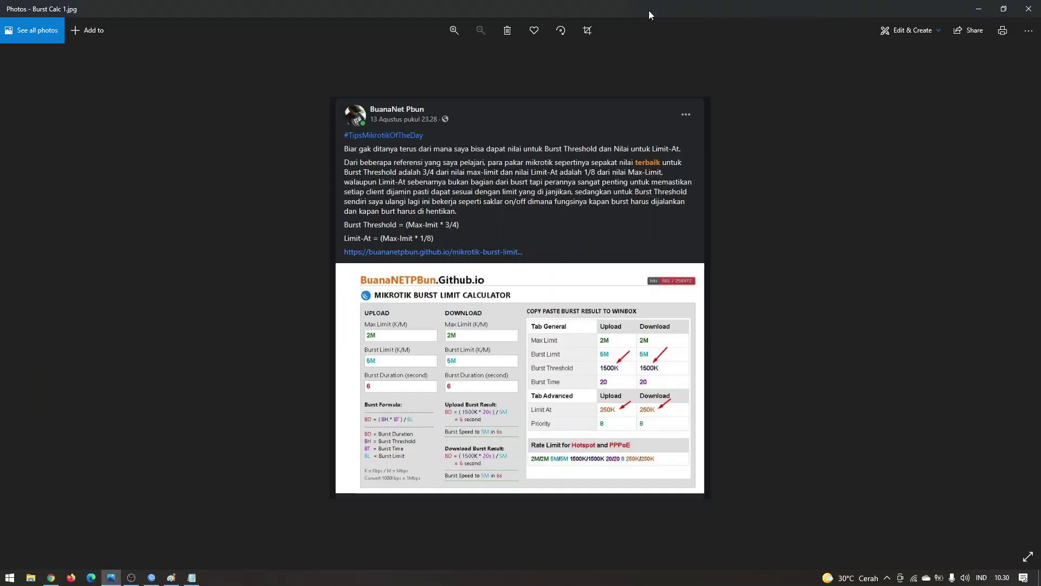
click(980, 12)
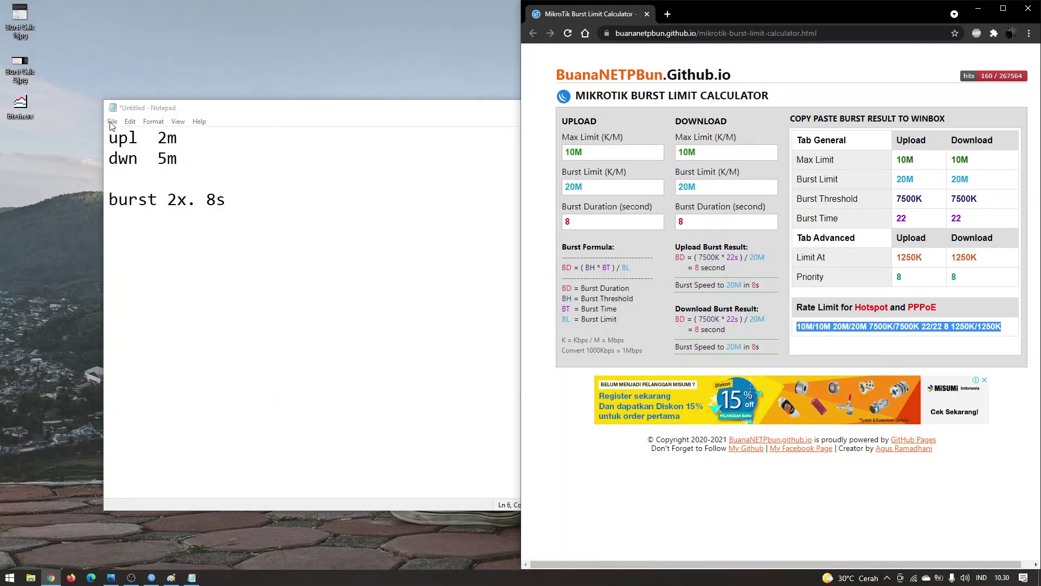
double_click(24, 111)
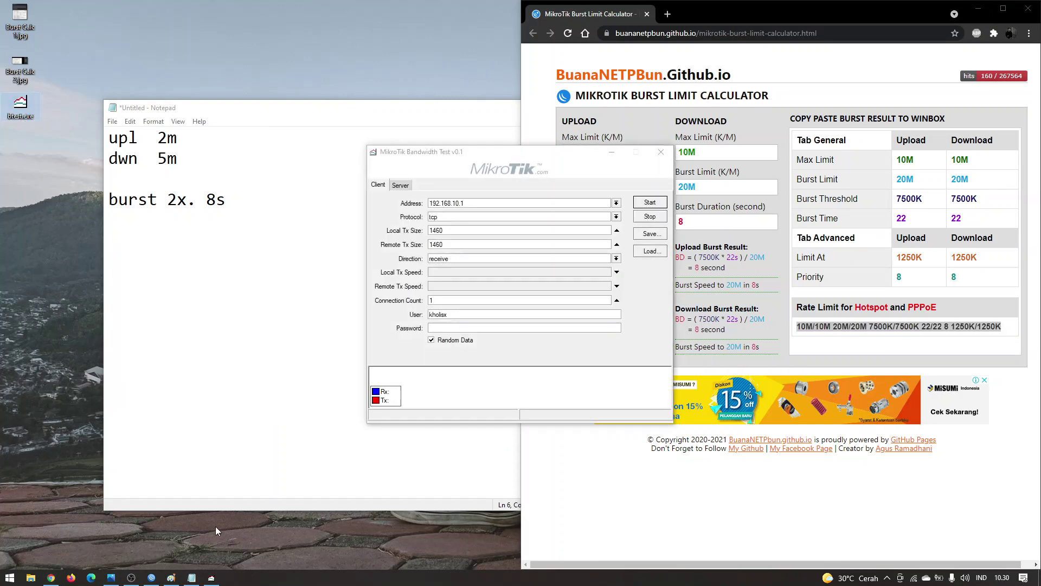
click(151, 577)
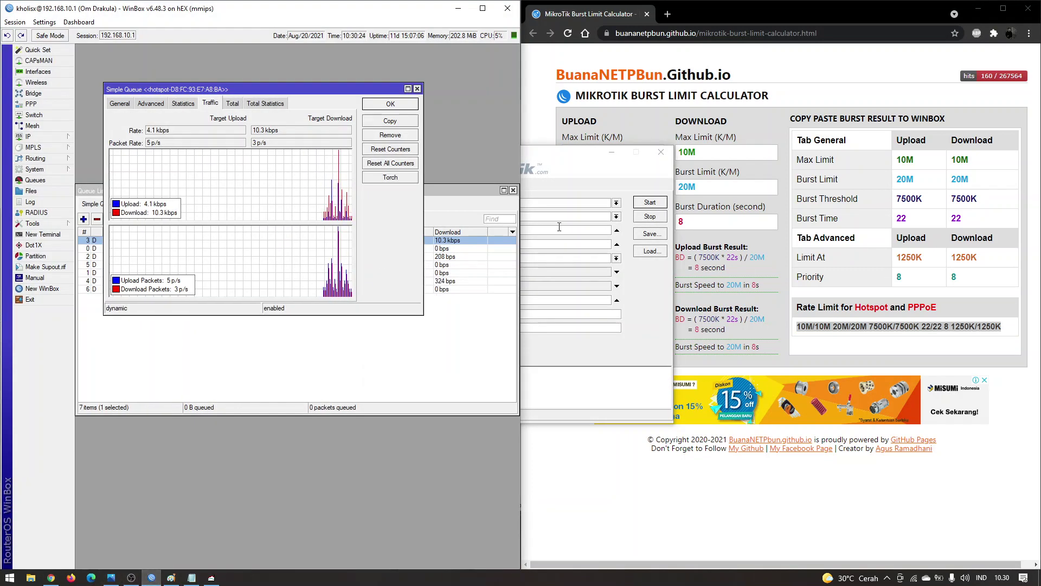
drag(564, 152, 829, 162)
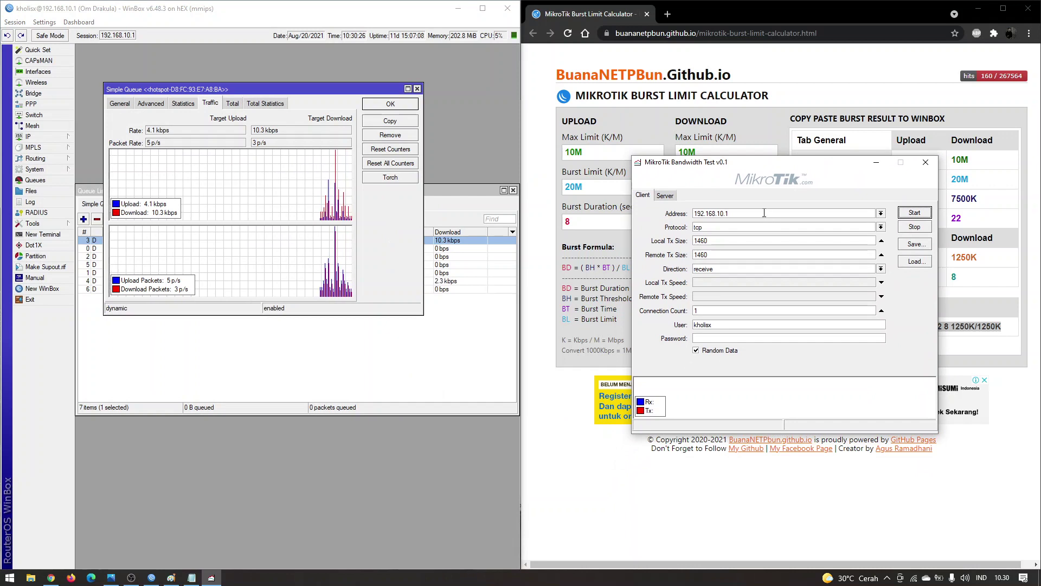
- Review the TCP receive test settings for 192.168.10.1 and enter the account password in the Bandwidth Test
click(764, 213)
click(758, 227)
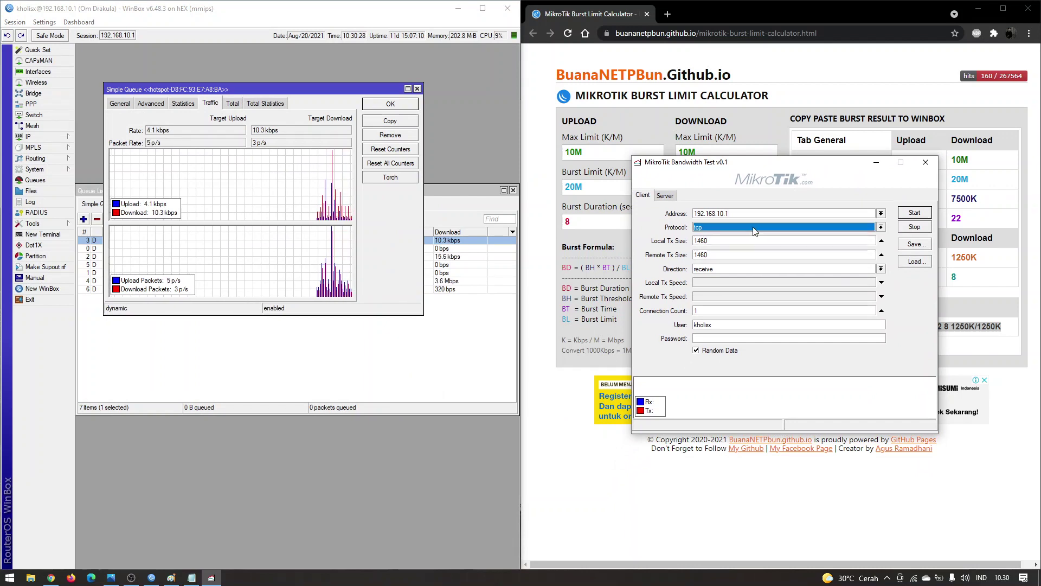
click(729, 269)
click(727, 270)
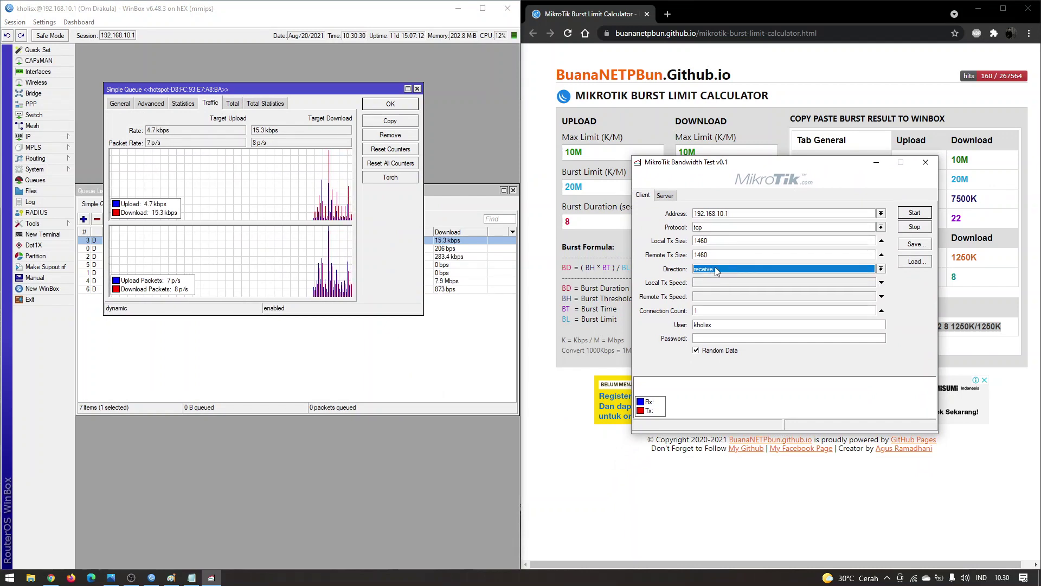
click(738, 338)
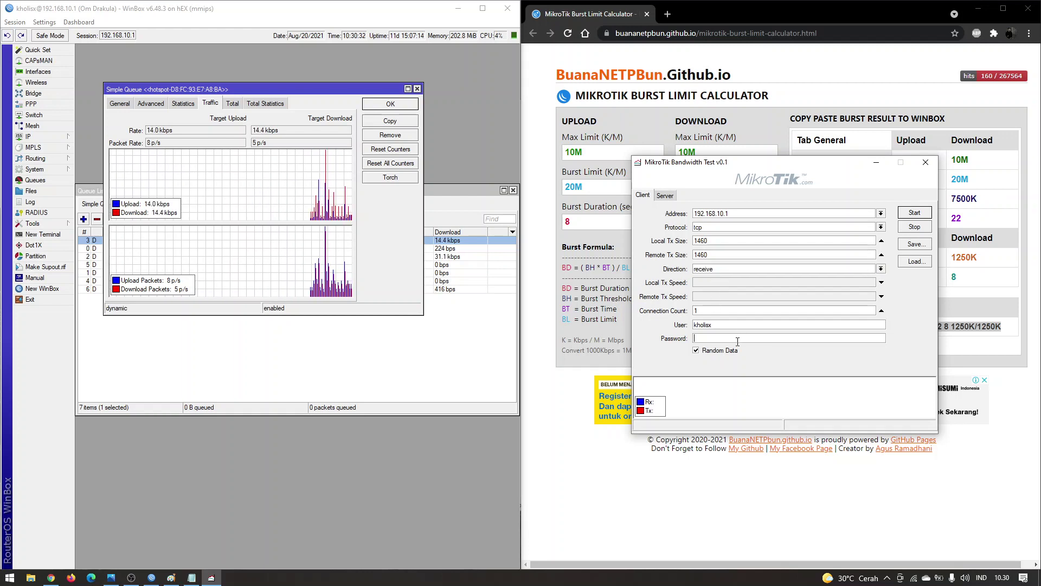
text(****)
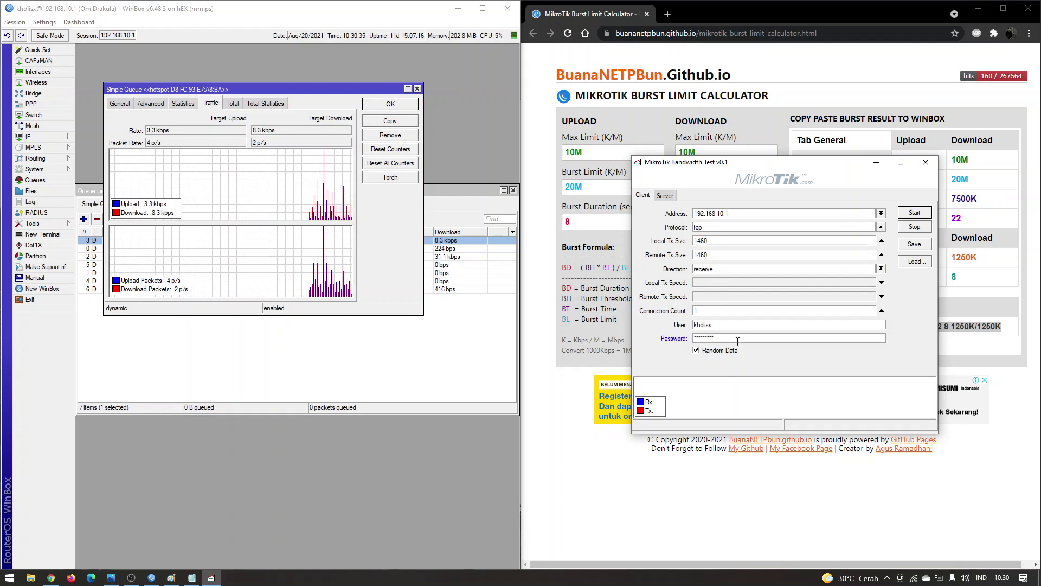
click(915, 213)
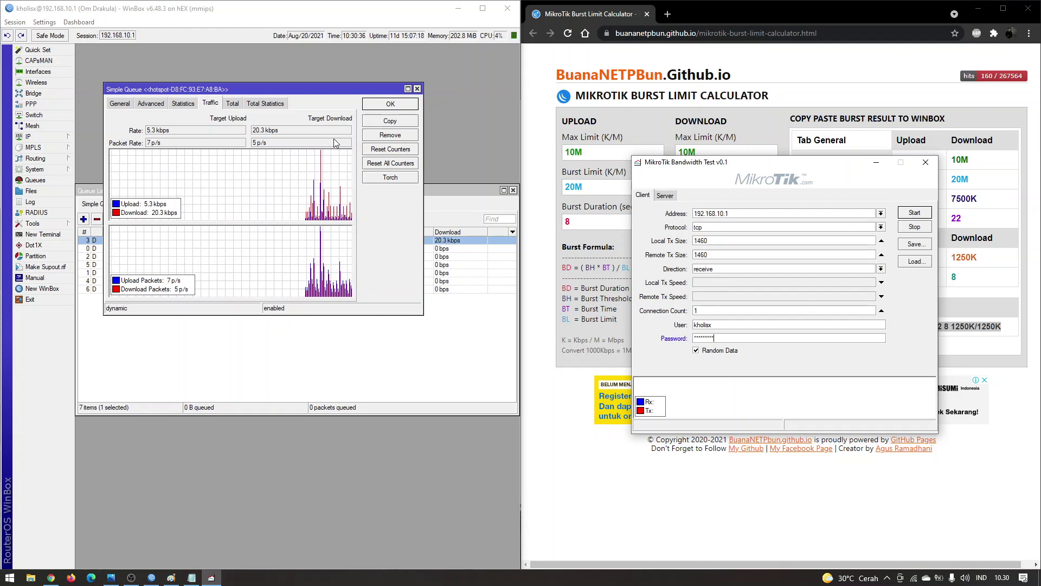
- Enlarge the simple queue's traffic window vertically and arrange it and the Bandwidth Test window side by side
drag(325, 89, 347, 147)
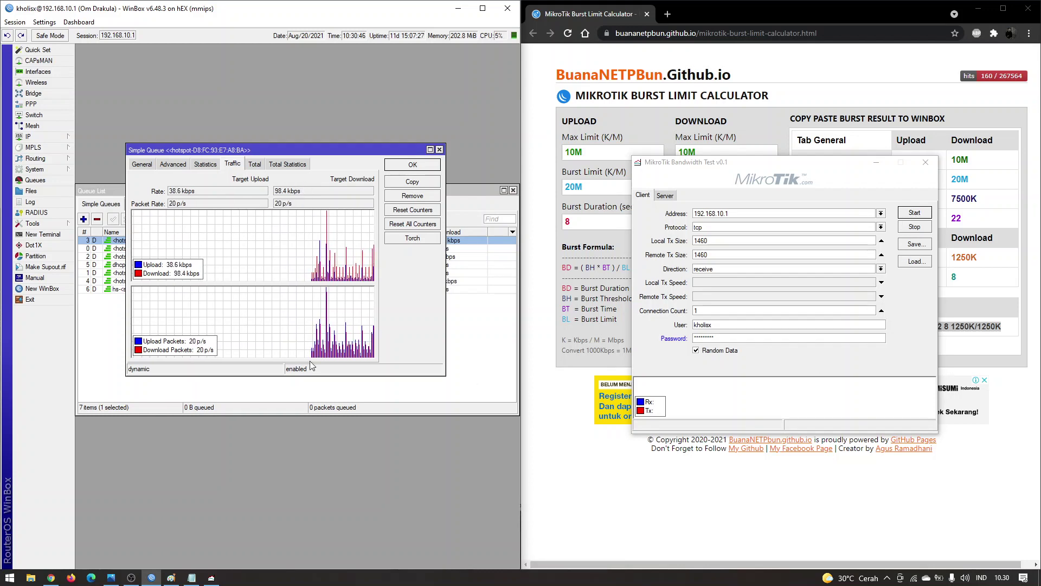
drag(307, 375, 306, 460)
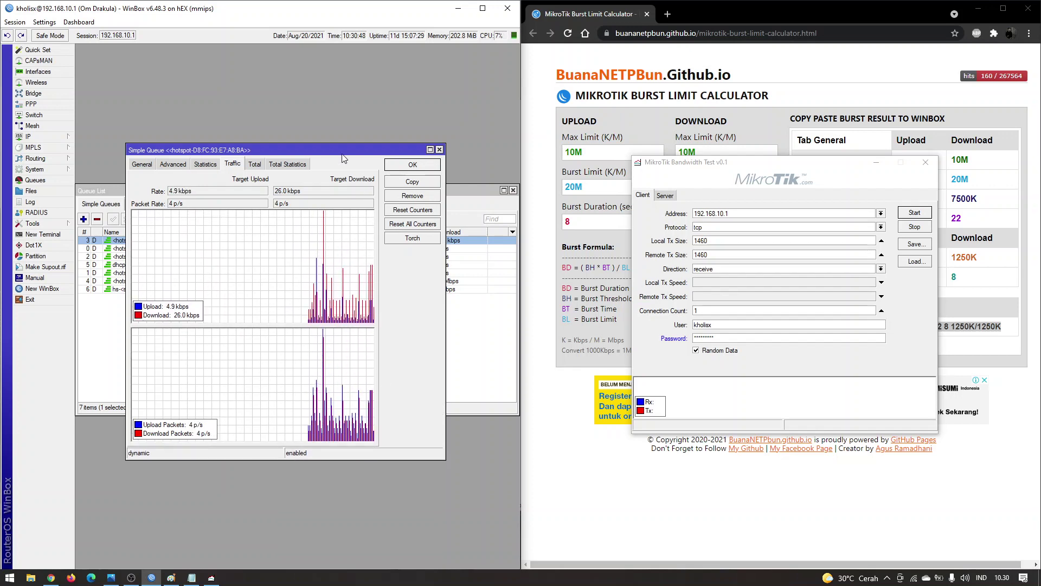
drag(341, 150, 325, 141)
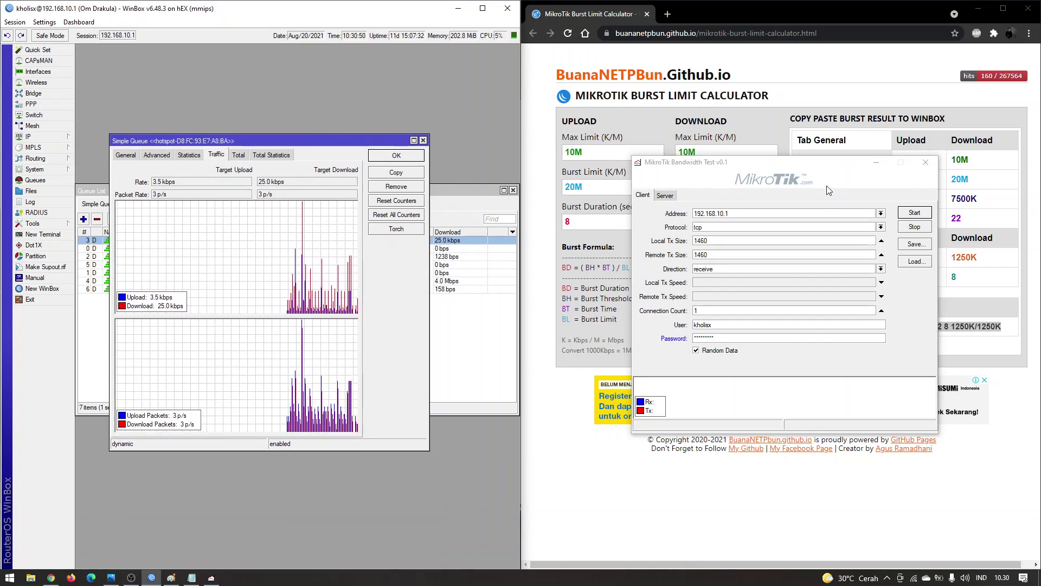
mouse_move(822, 162)
mouse_down()
mouse_move(807, 351)
mouse_move(808, 159)
mouse_up()
- Run and stop the receive bandwidth test to 192.168.10.1 over TCP, and repeat it with the protocol set to udp
click(903, 211)
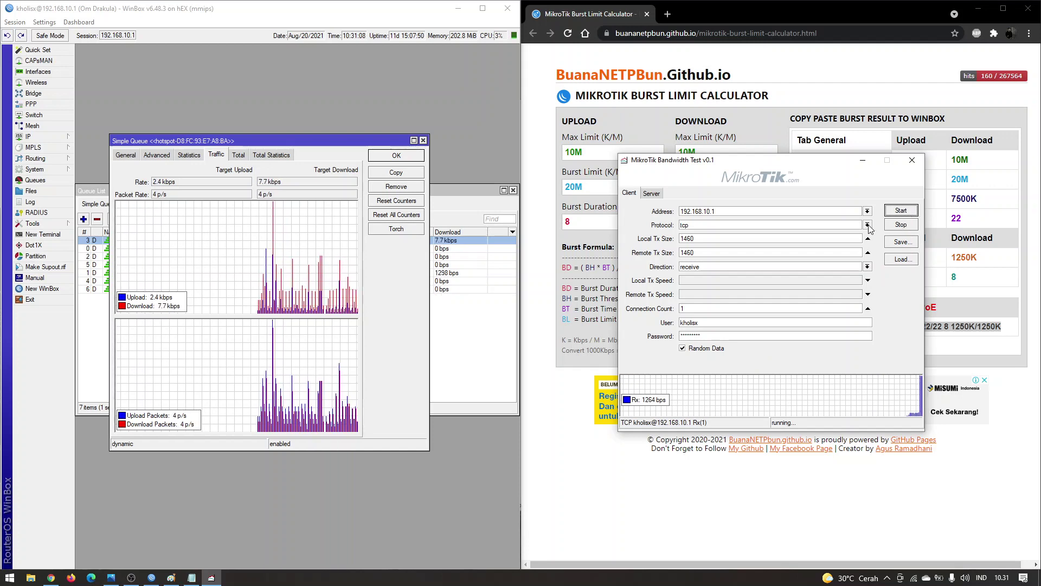
click(900, 228)
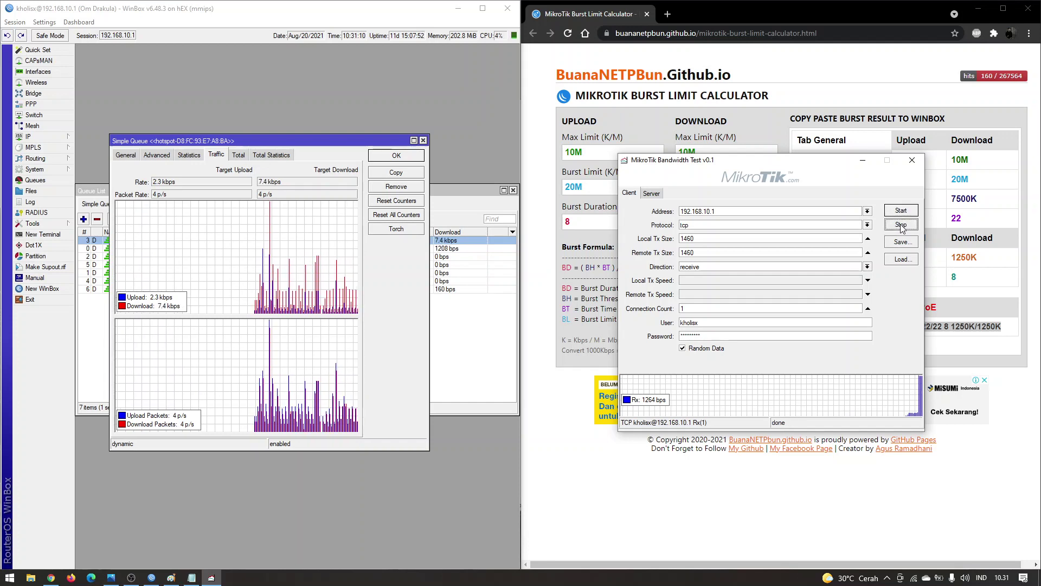
click(848, 226)
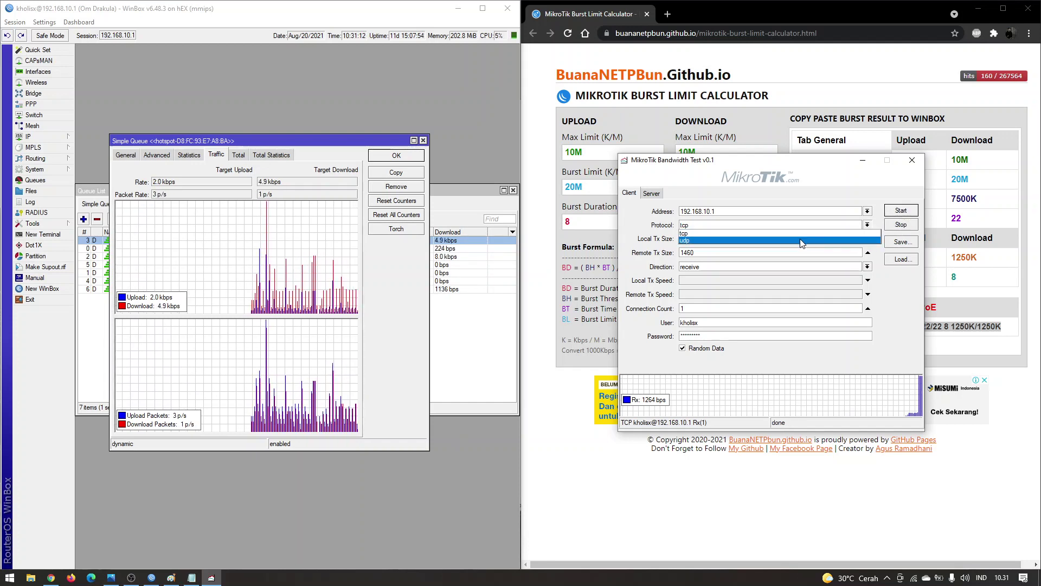
click(800, 240)
click(903, 214)
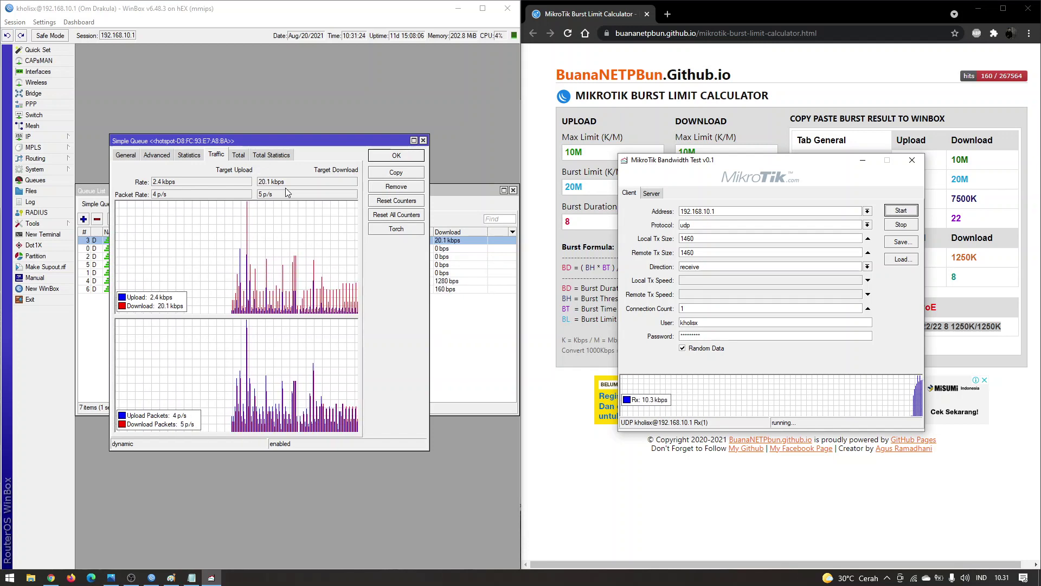
click(902, 224)
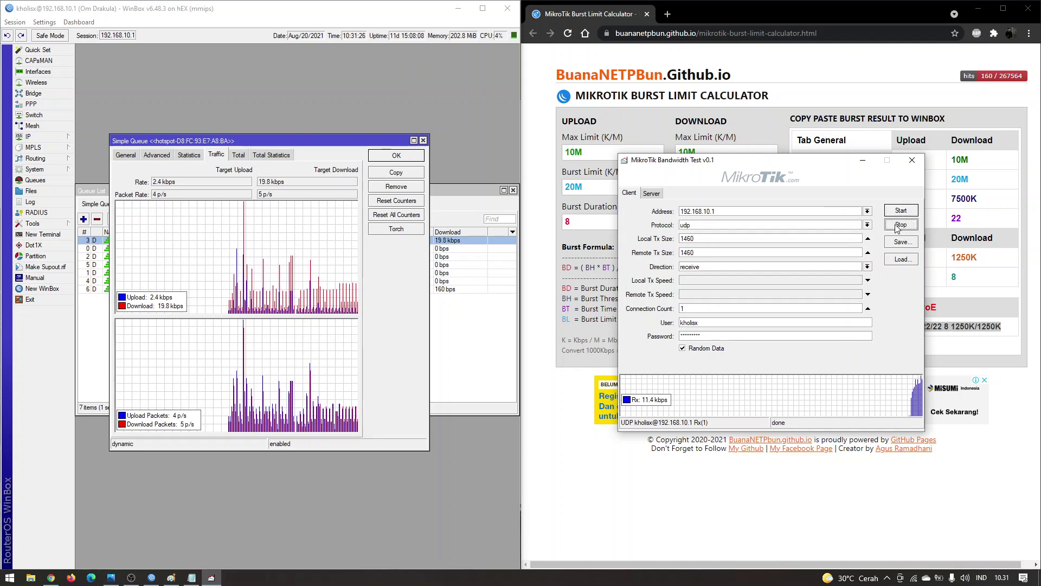
- Set the bandwidth test direction to both and the connection count to 2, and run and stop the UDP test
click(737, 266)
click(737, 285)
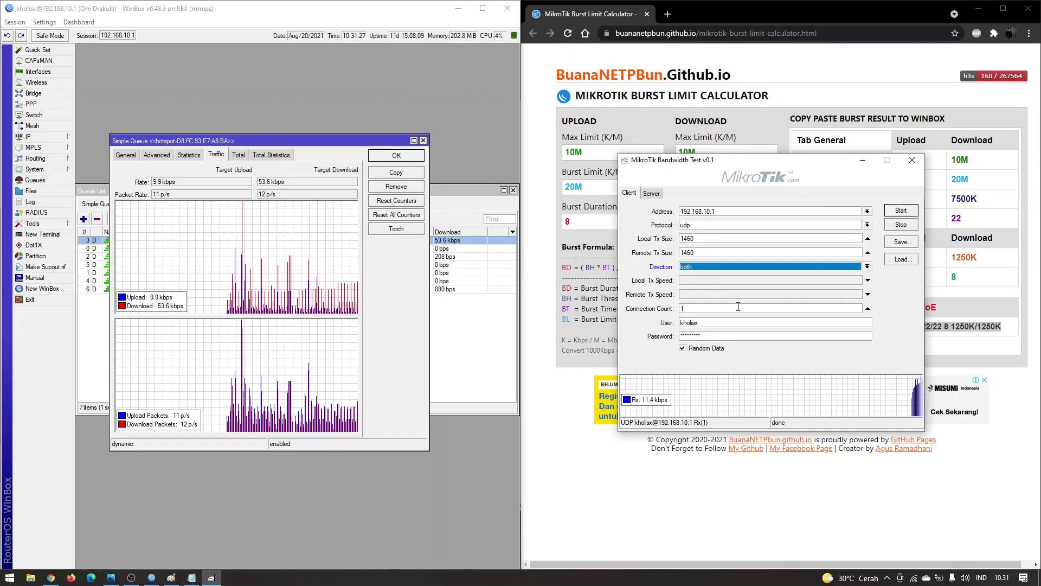
click(727, 335)
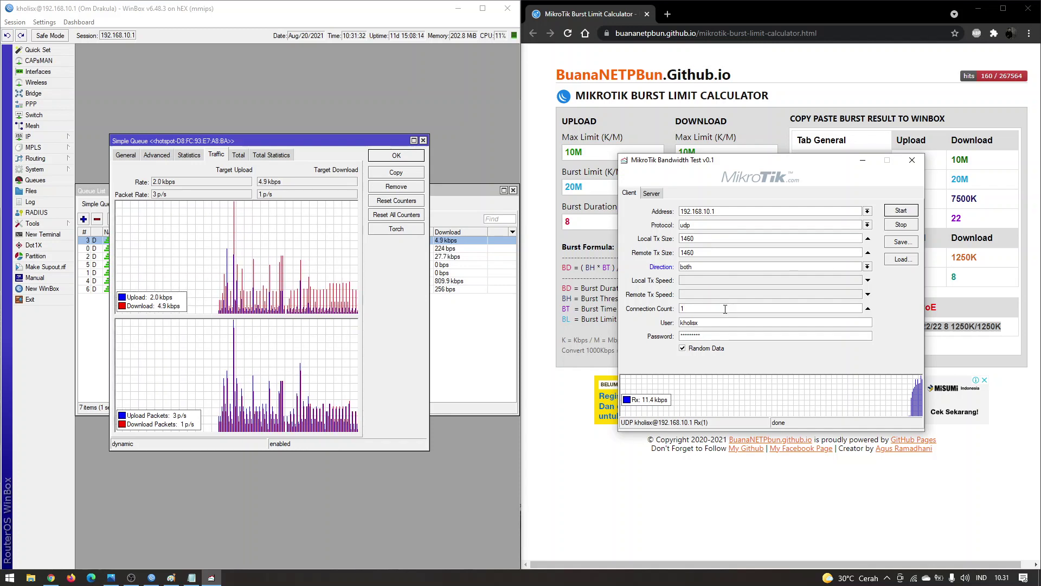
key(BackSpace)
text(2)
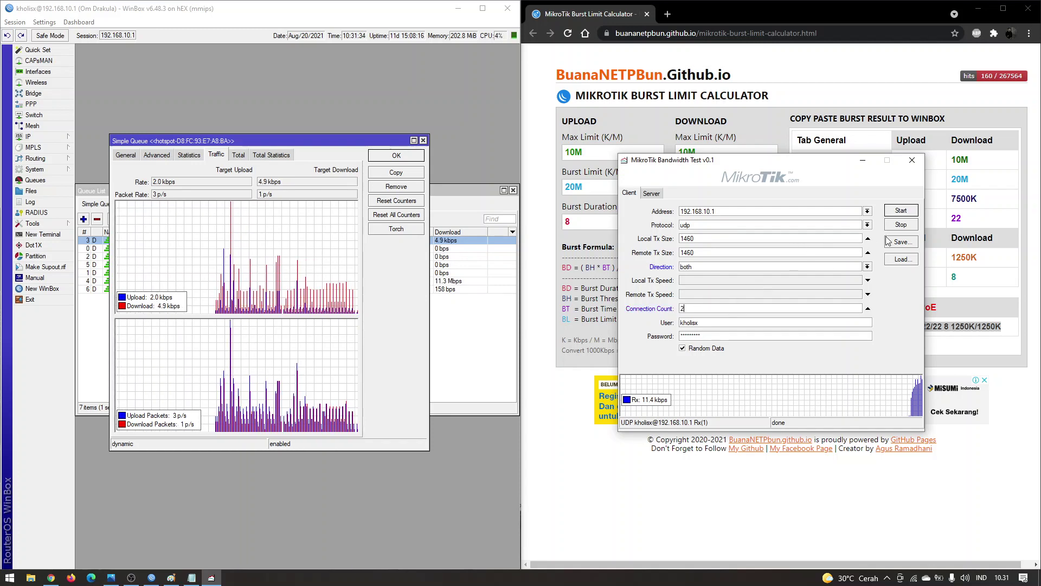
click(904, 214)
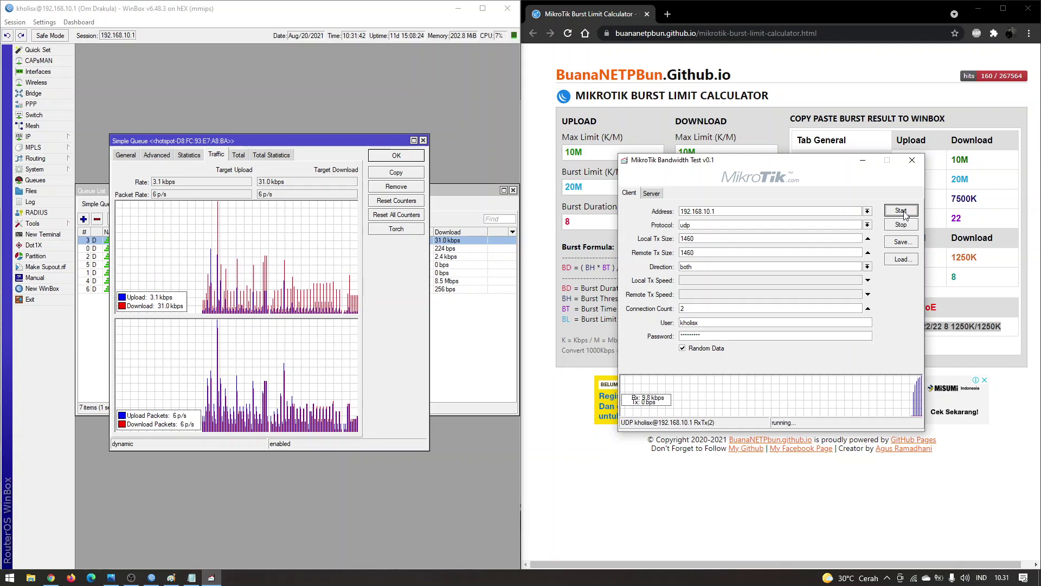
click(904, 225)
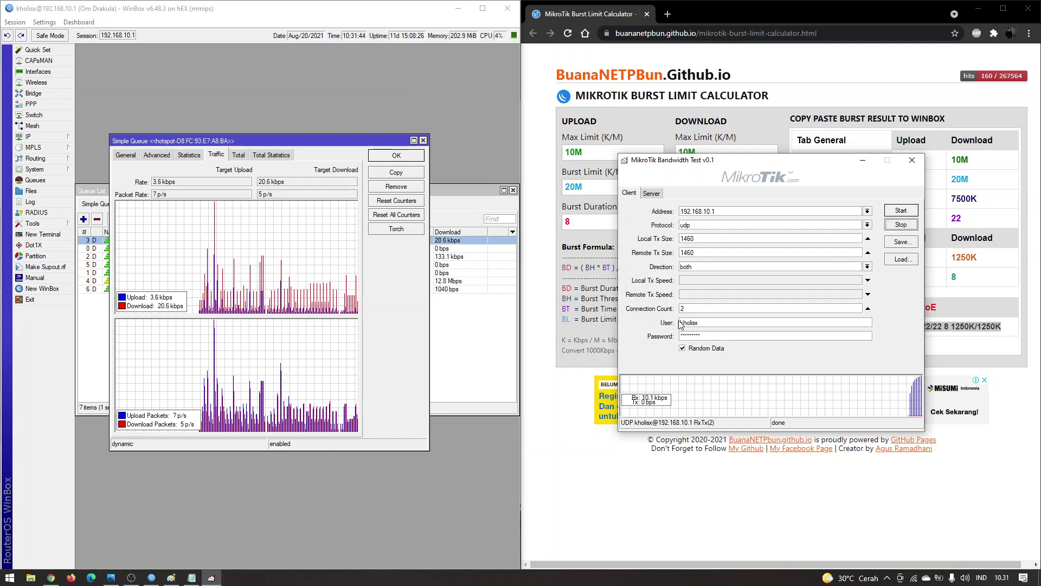
- Open a Command Prompt, enlarge it beside the queue's traffic graphs, and run the speedtest command
key(super+r)
text(cmd)
key(Return)
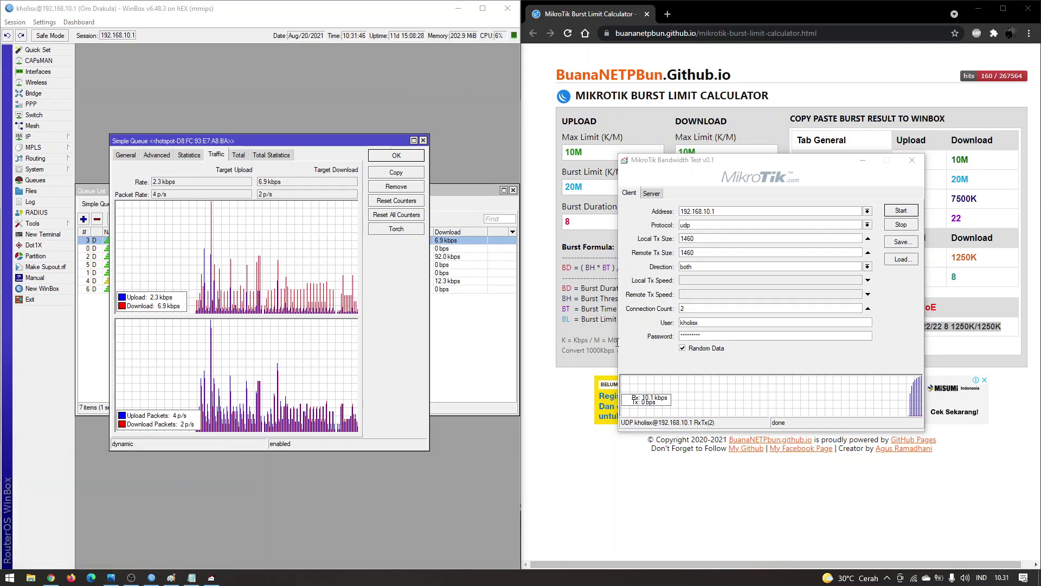
drag(204, 26, 733, 173)
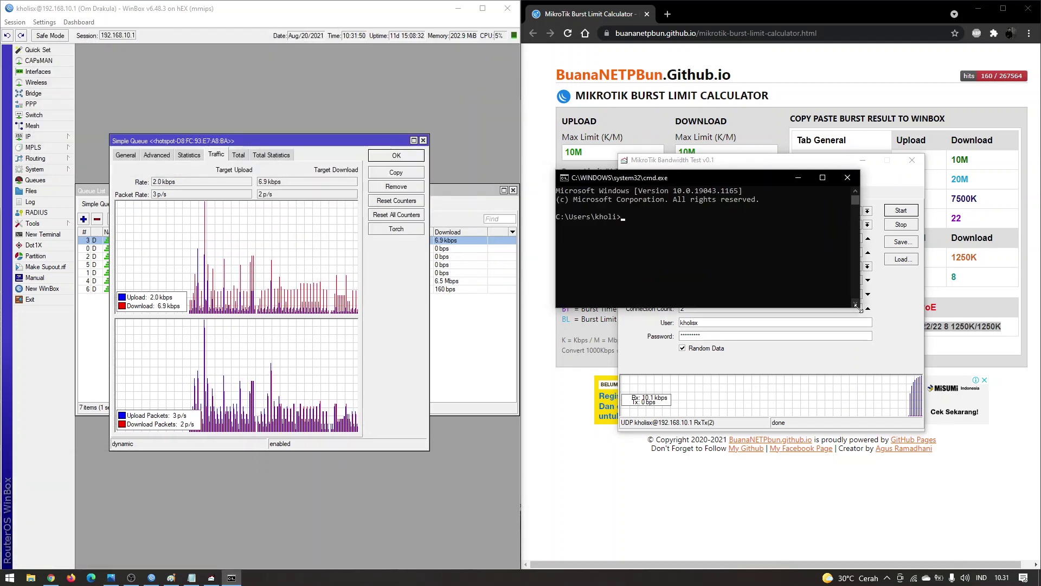
drag(860, 304, 984, 461)
click(866, 400)
text(speedtest)
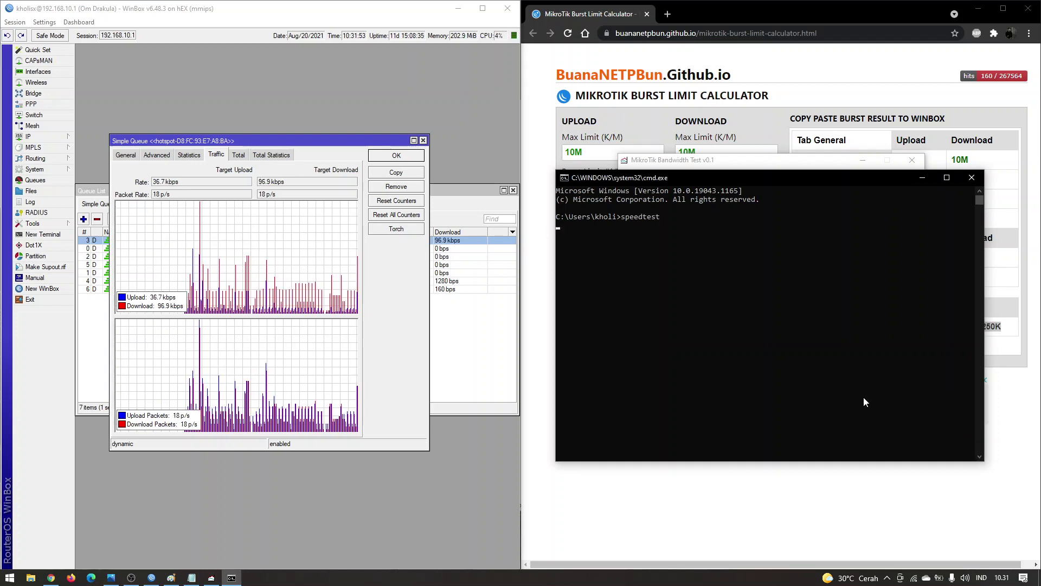
key(Return)
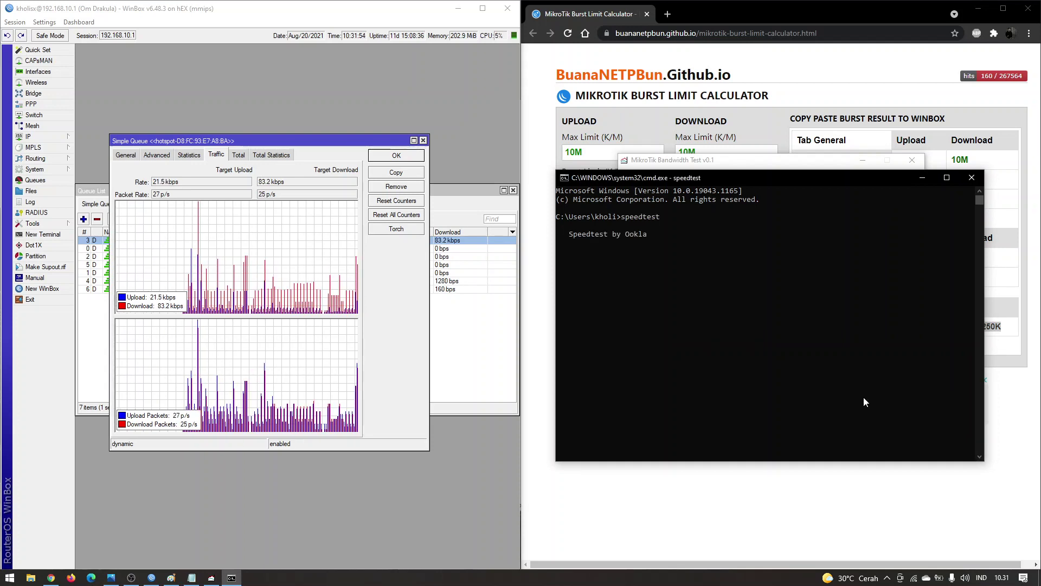
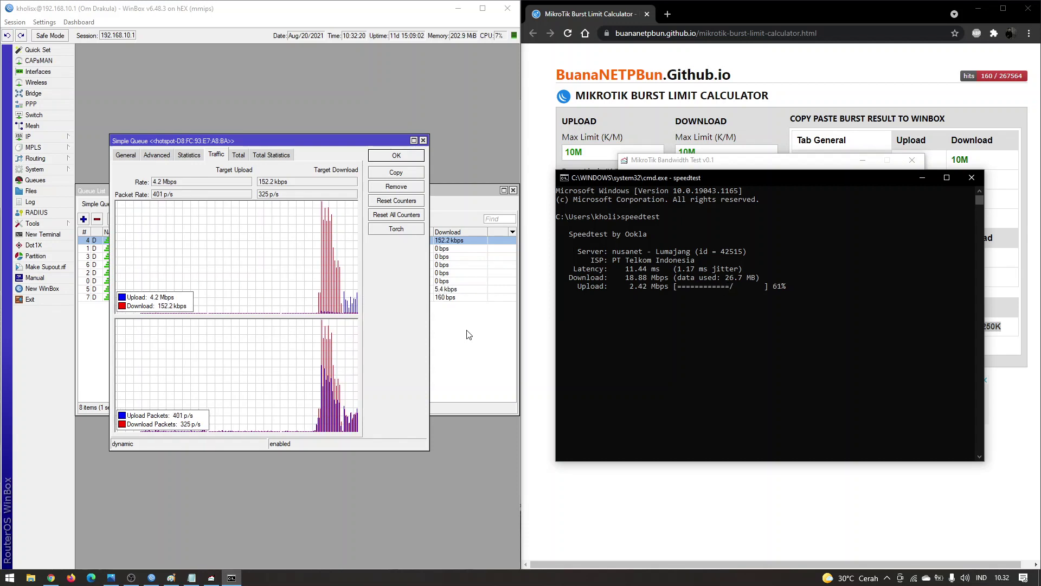
- Move the Command Prompt aside, bring the Bandwidth Test window to the front, and set its test direction to receive
drag(625, 178, 529, 210)
drag(725, 165, 683, 157)
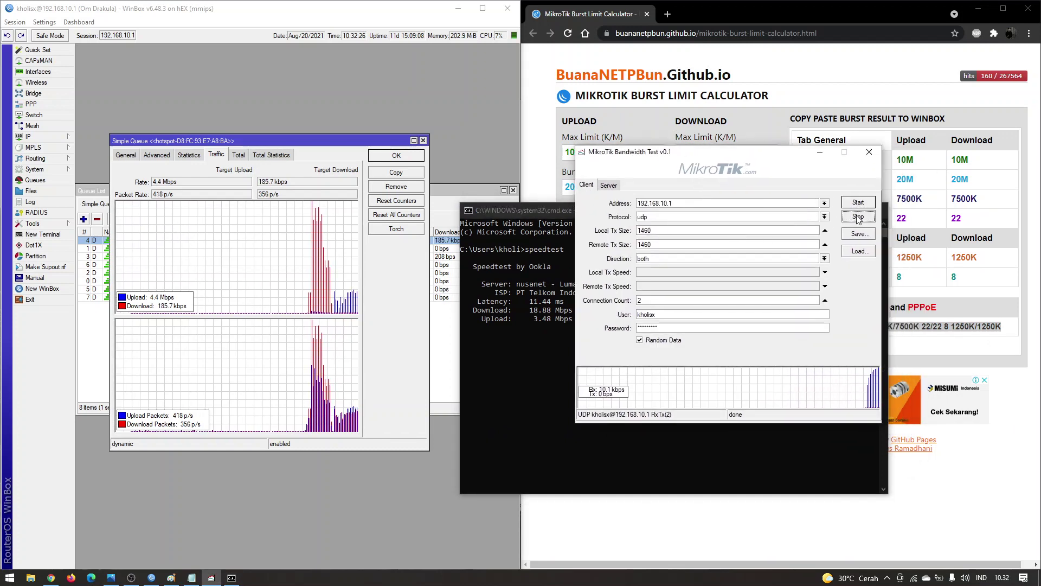
click(666, 260)
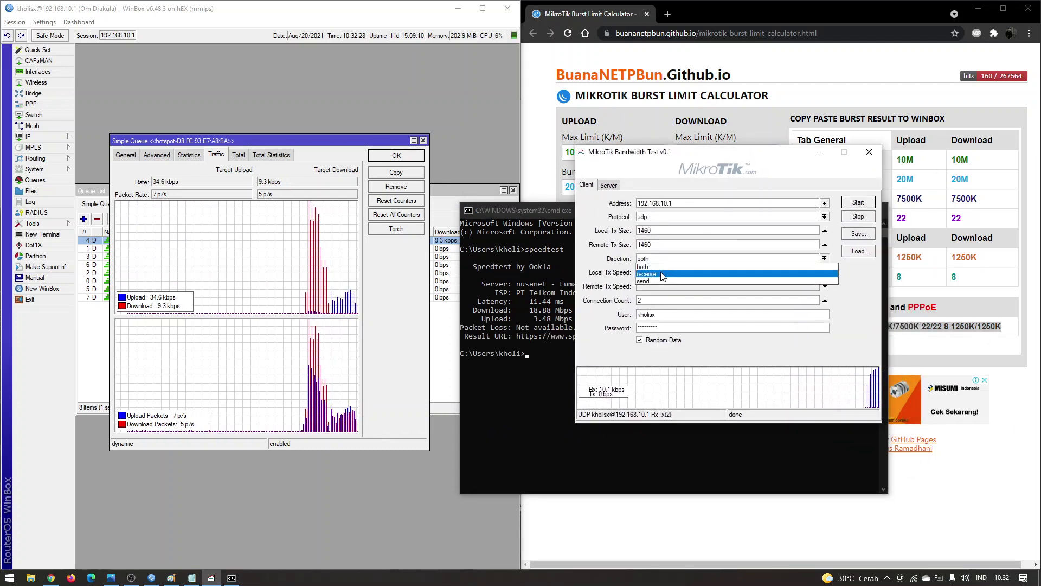
click(662, 274)
click(701, 261)
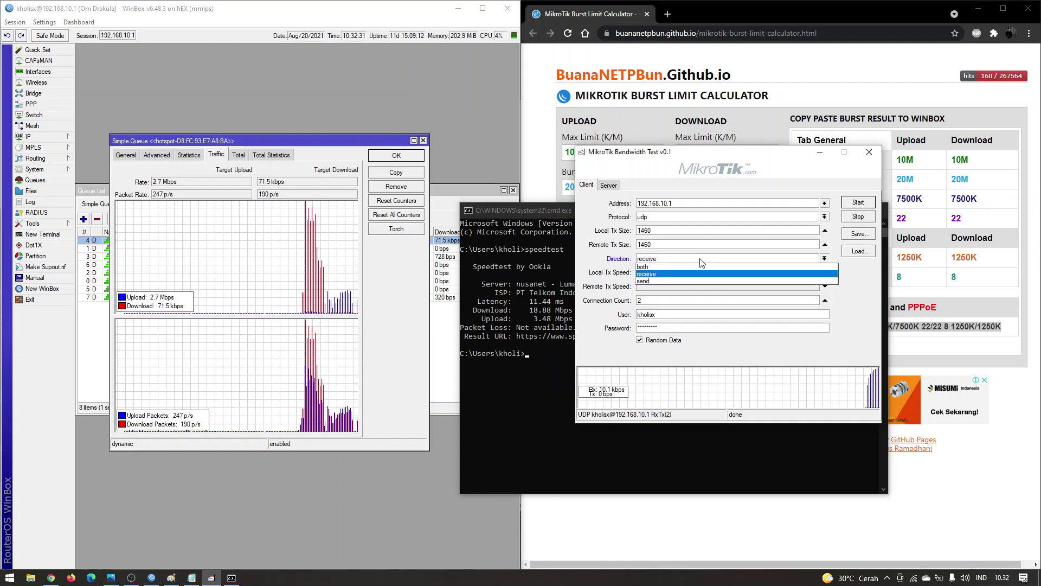
click(669, 281)
click(666, 260)
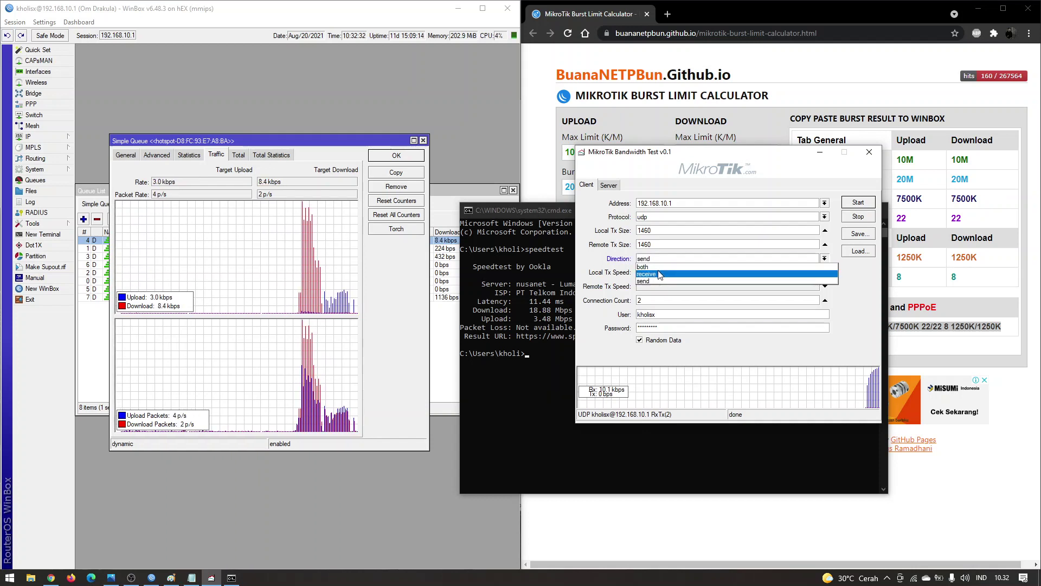
click(664, 274)
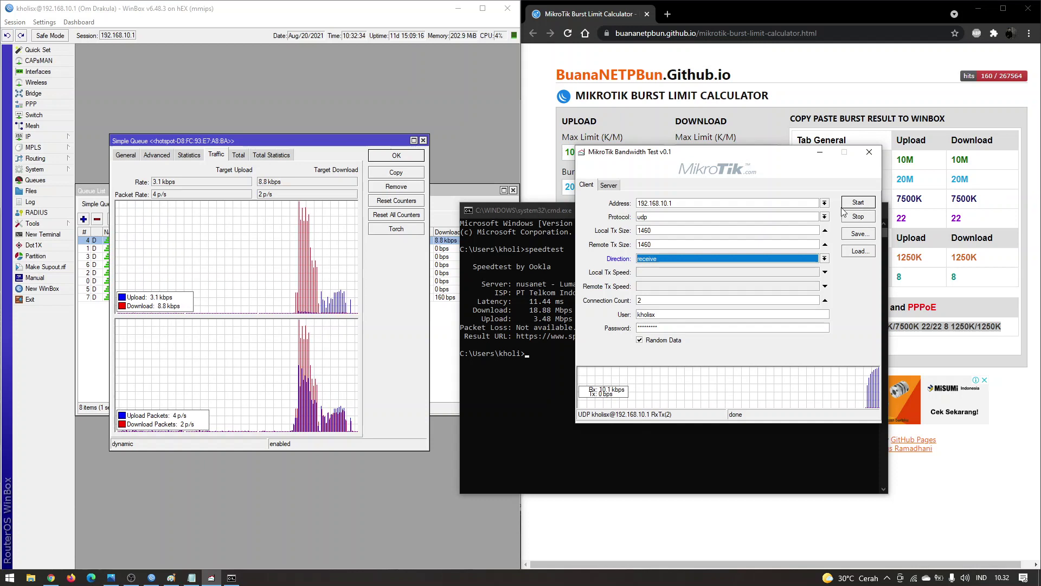
click(658, 204)
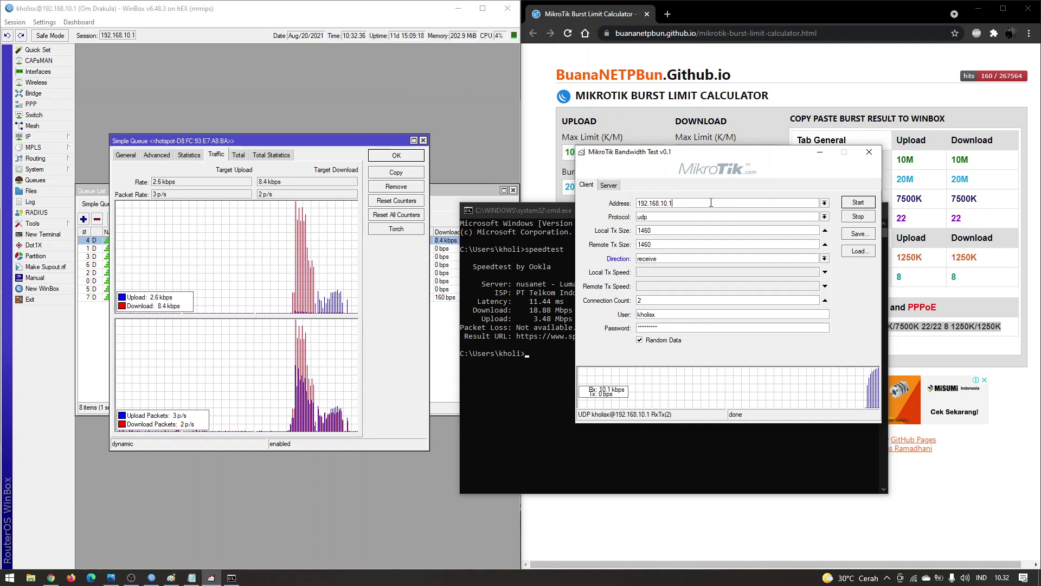
- Run and stop the UDP receive bandwidth test to 192.168.10.1 with two connections
click(858, 204)
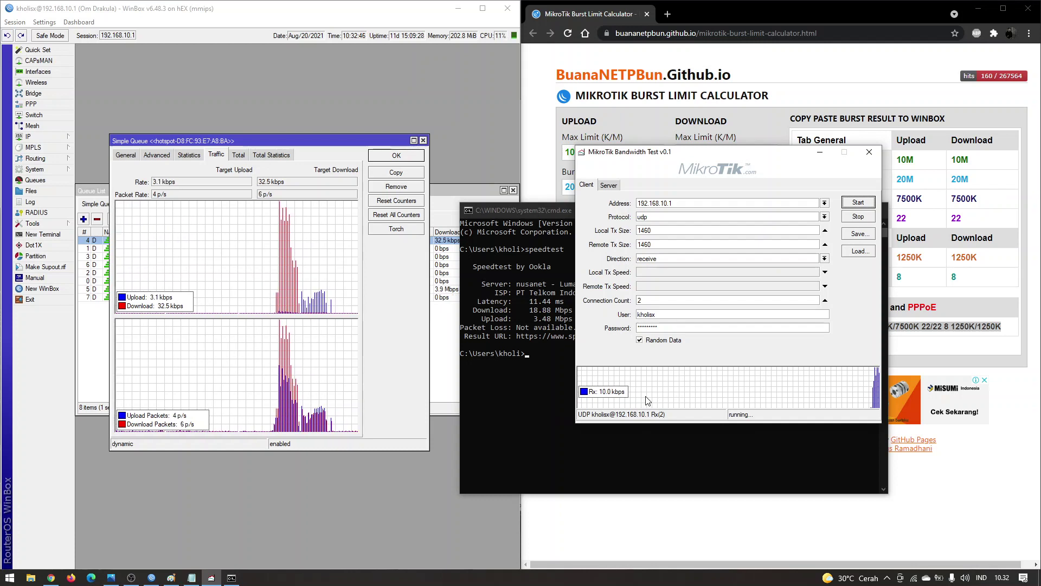
click(867, 218)
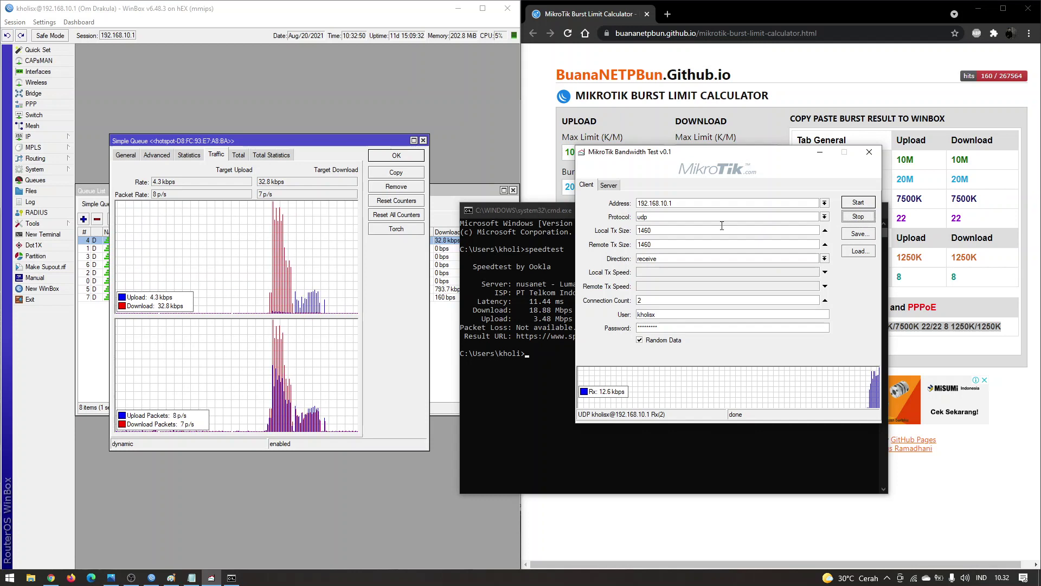
click(608, 185)
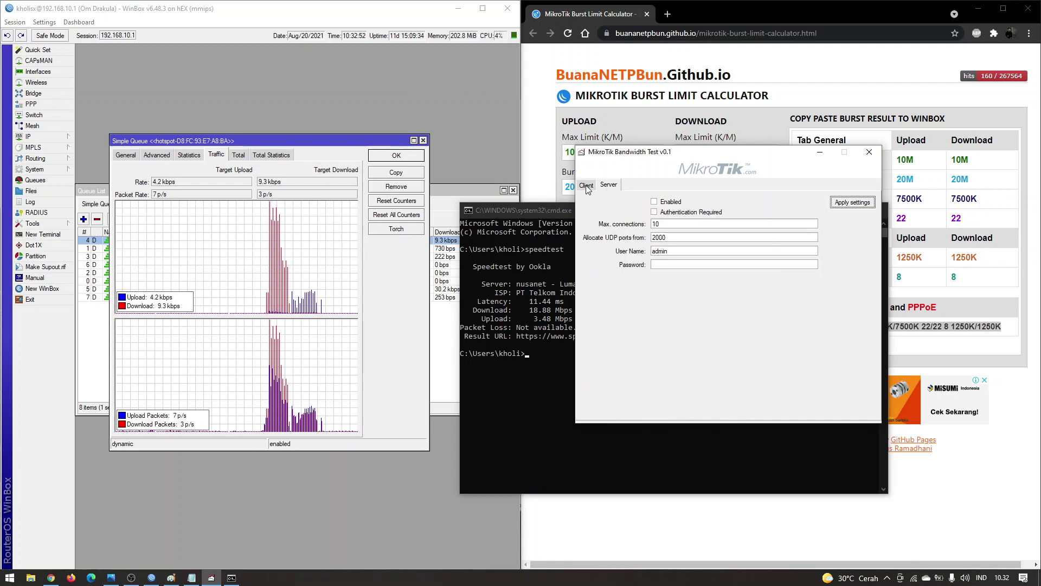
click(586, 185)
click(679, 219)
click(677, 227)
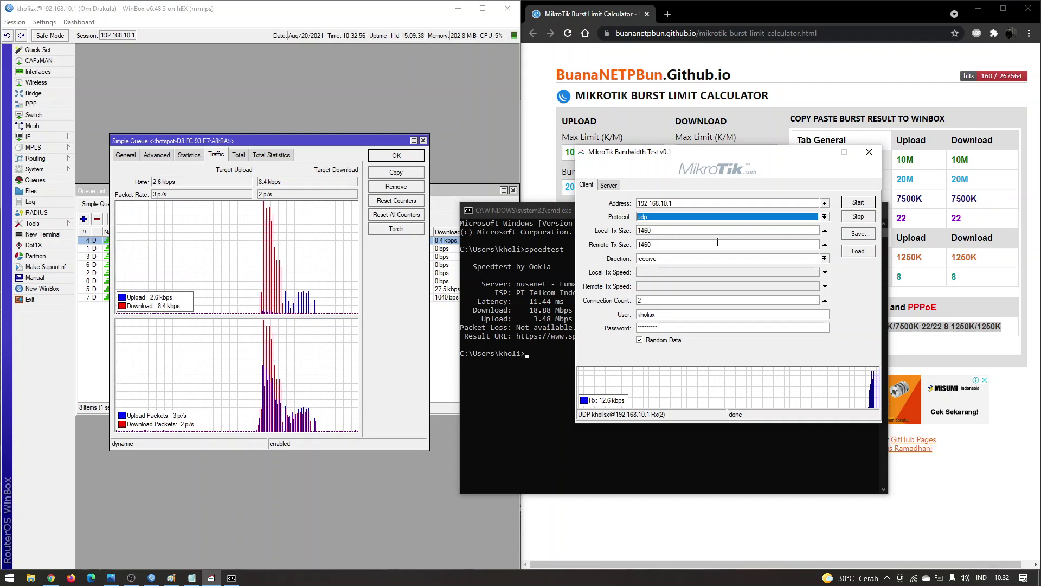
click(676, 259)
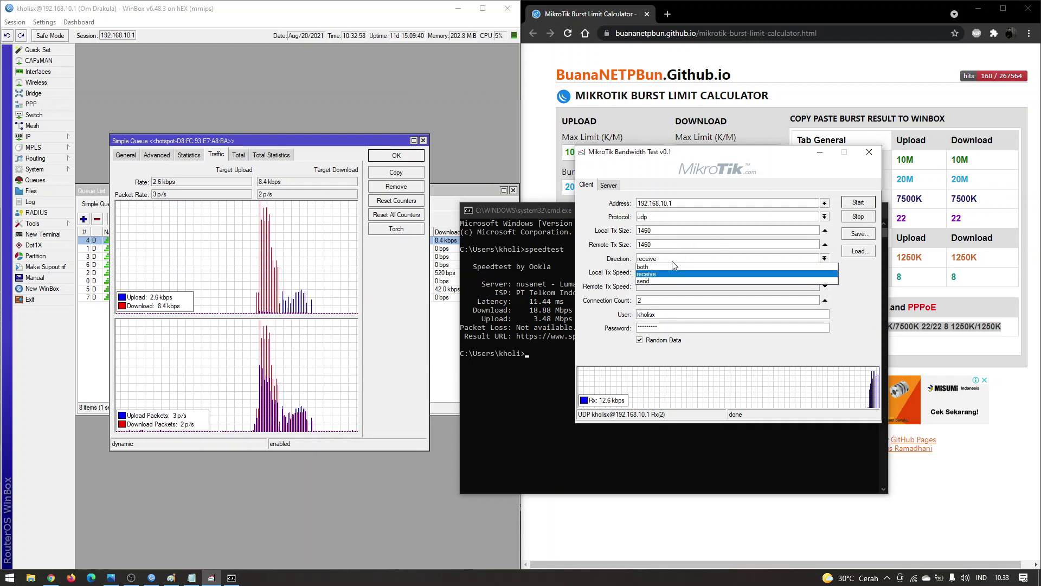
click(676, 260)
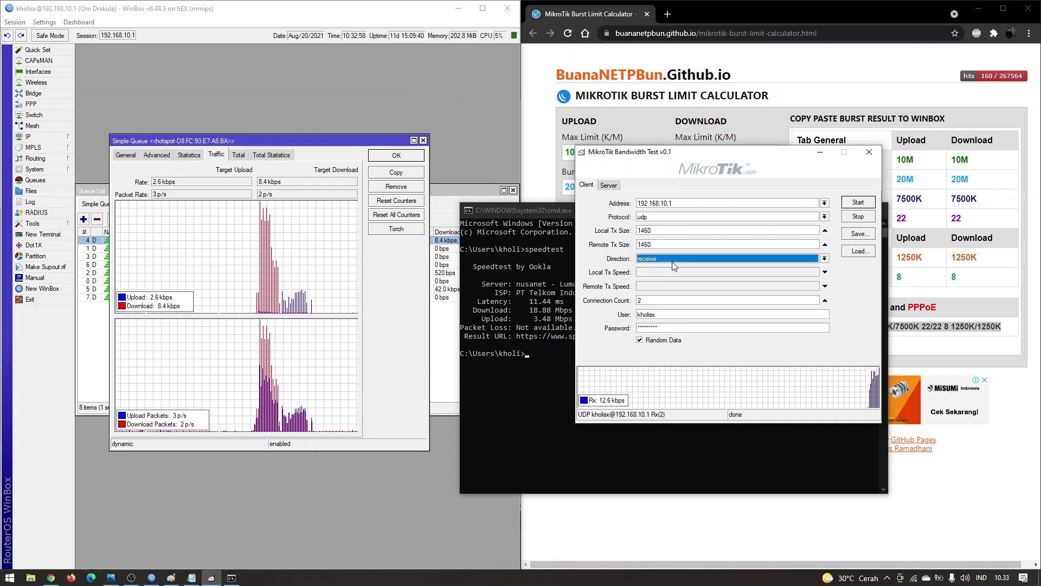
- Clear the bandwidth test's connection count, and run and stop the UDP receive test
click(825, 301)
click(862, 202)
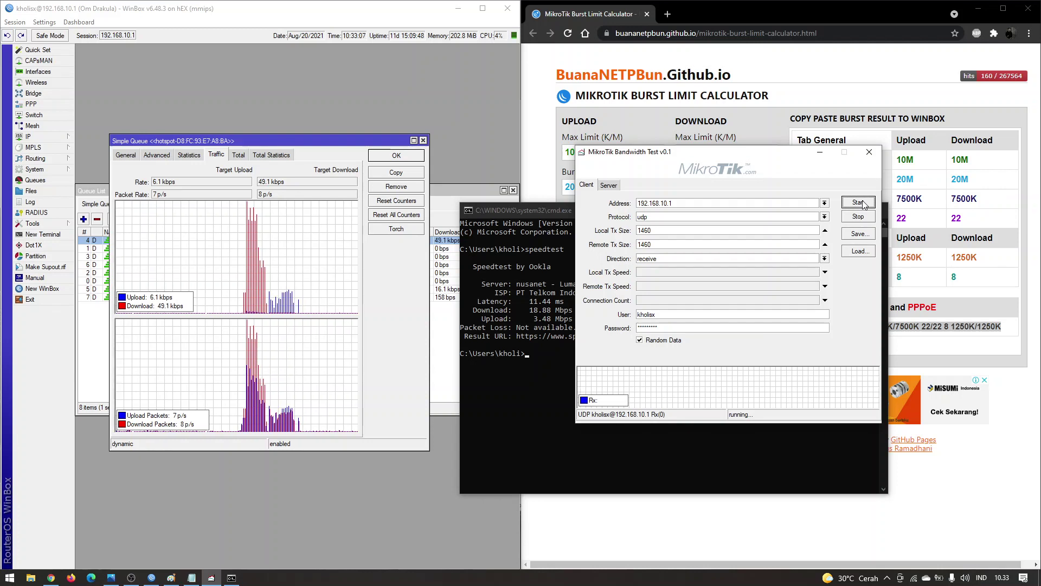
click(859, 217)
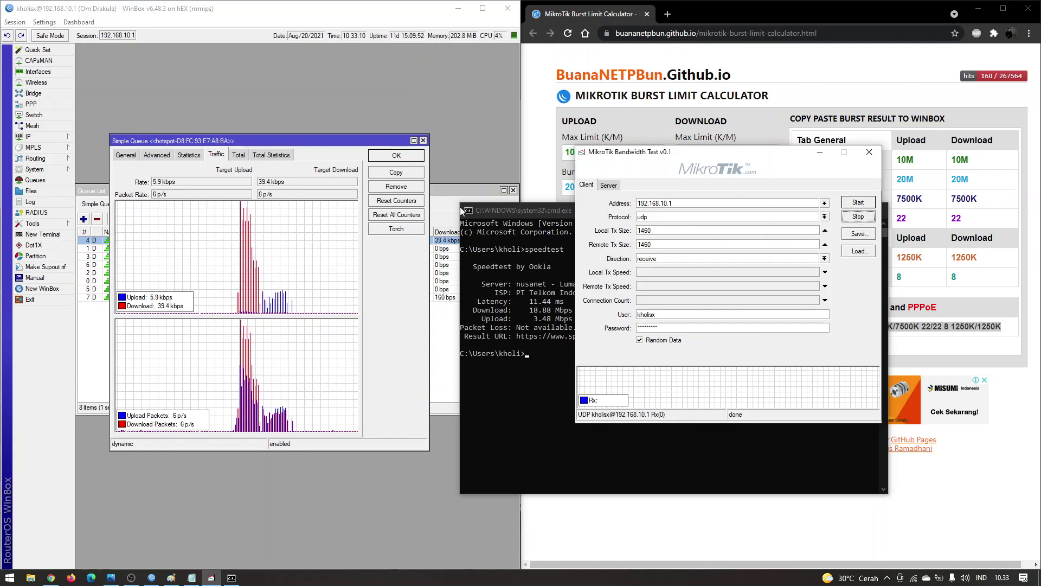
- Rearrange the Bandwidth Test and Command Prompt windows beside the queue's traffic graphs, and run the speedtest command again
click(538, 386)
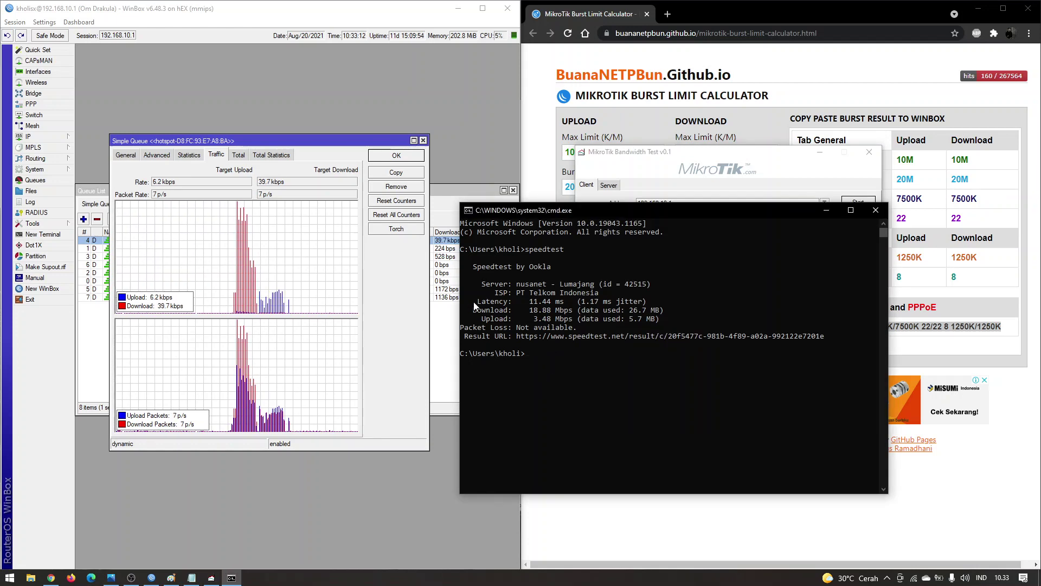
click(327, 231)
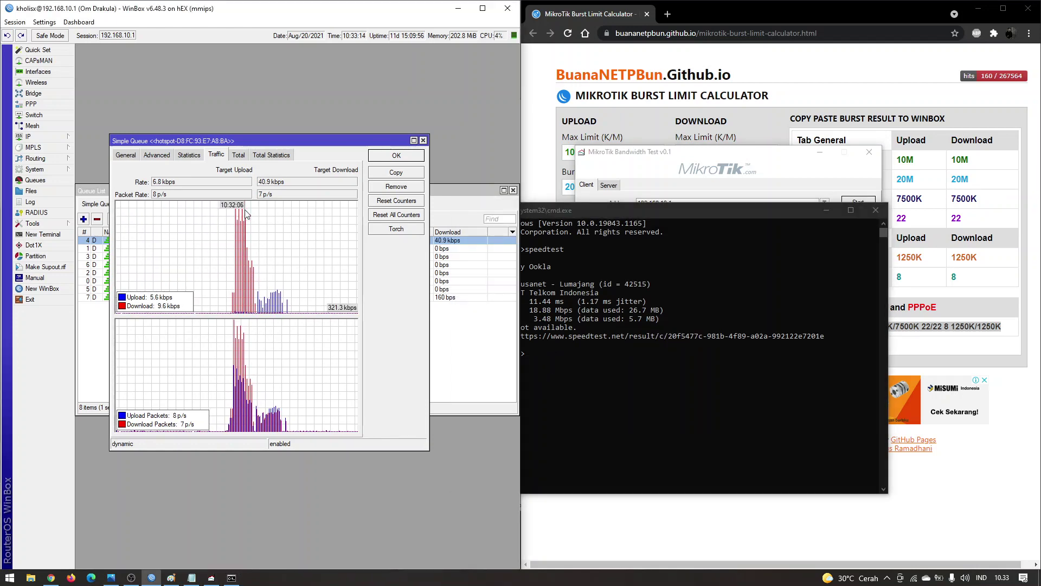
click(735, 167)
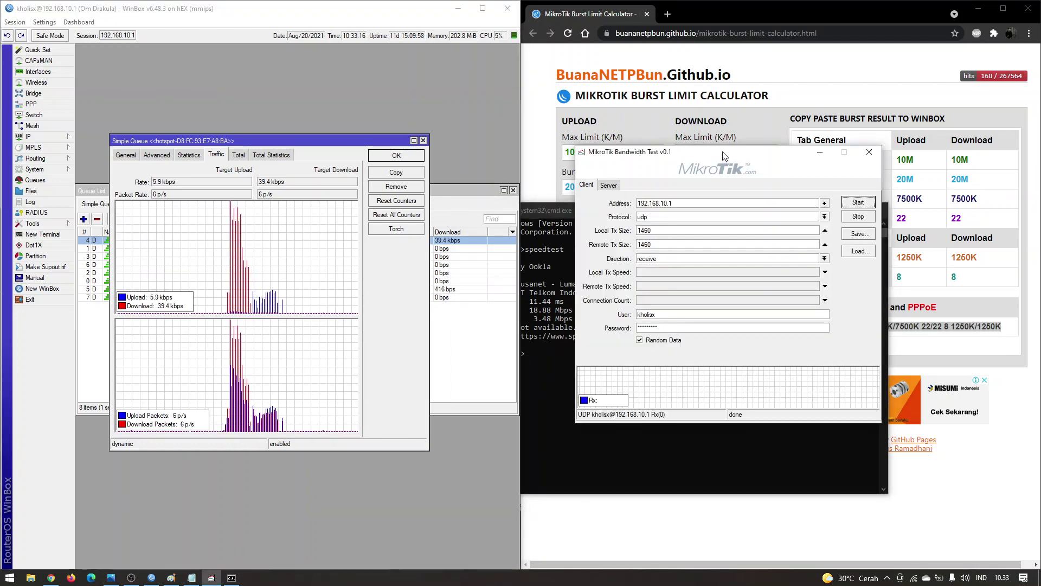
drag(725, 154, 710, 107)
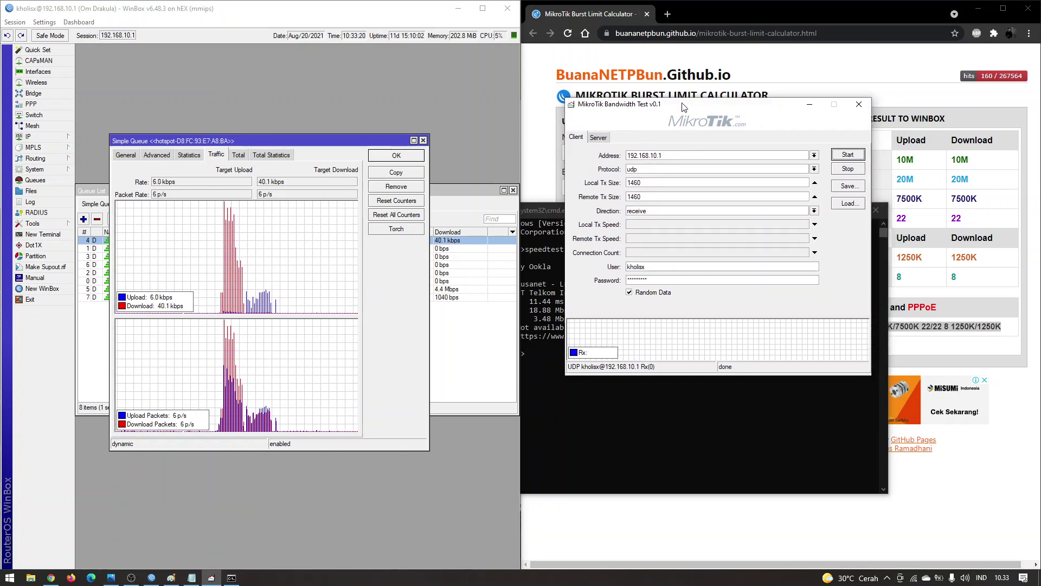
drag(685, 107, 586, 109)
click(758, 224)
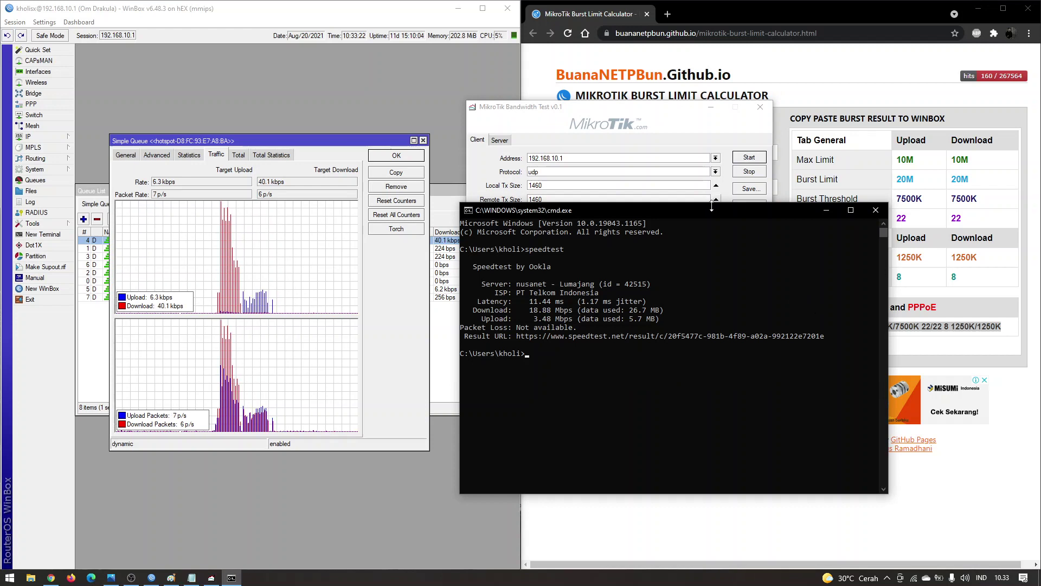
drag(711, 208, 726, 211)
key(Up)
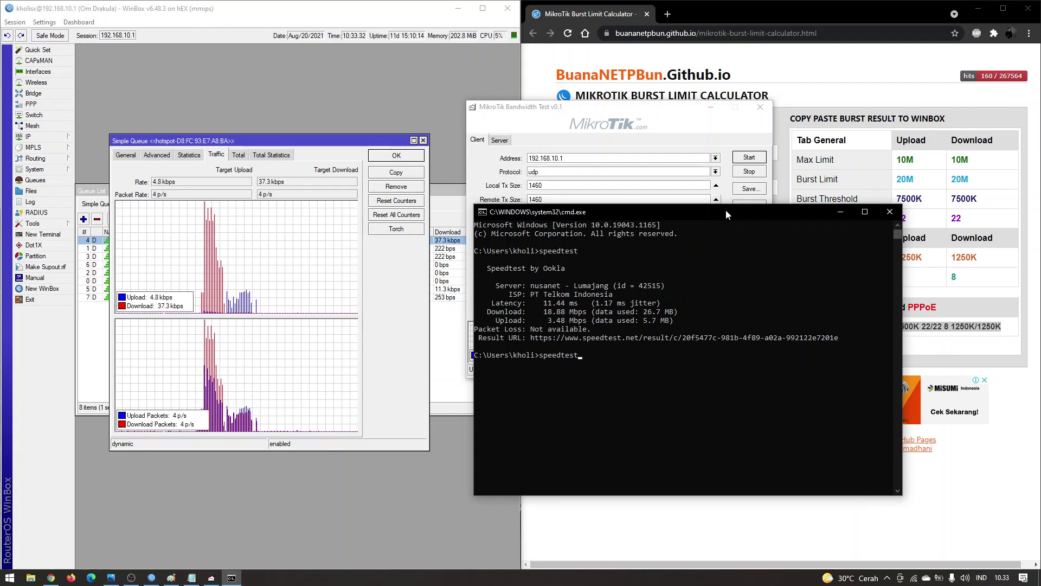
key(Return)
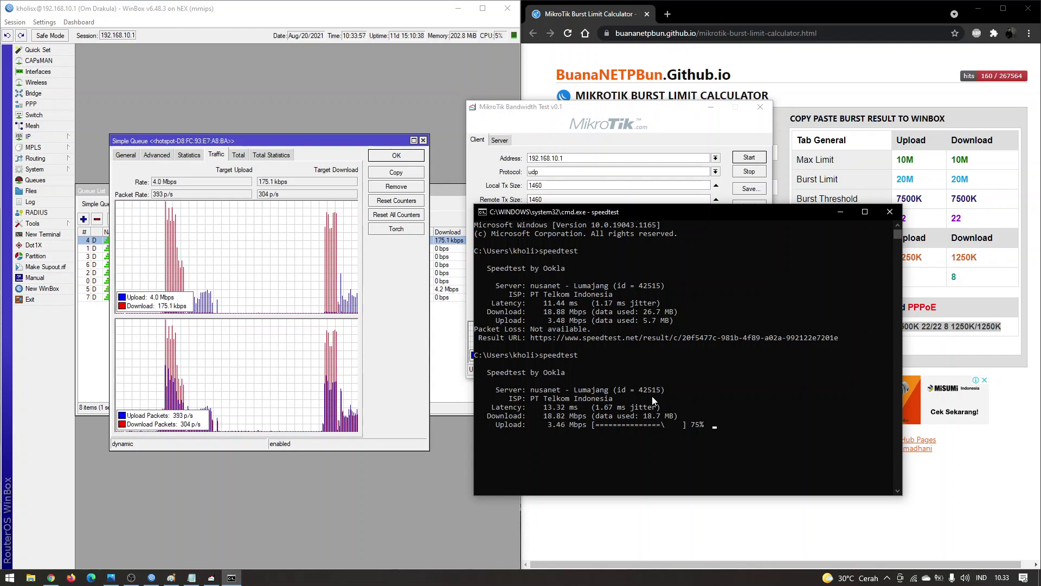
- Close the Bandwidth Test window, and open the router's BTest Server settings and sessions list side by side with the queue window
click(630, 139)
key(alt+F4)
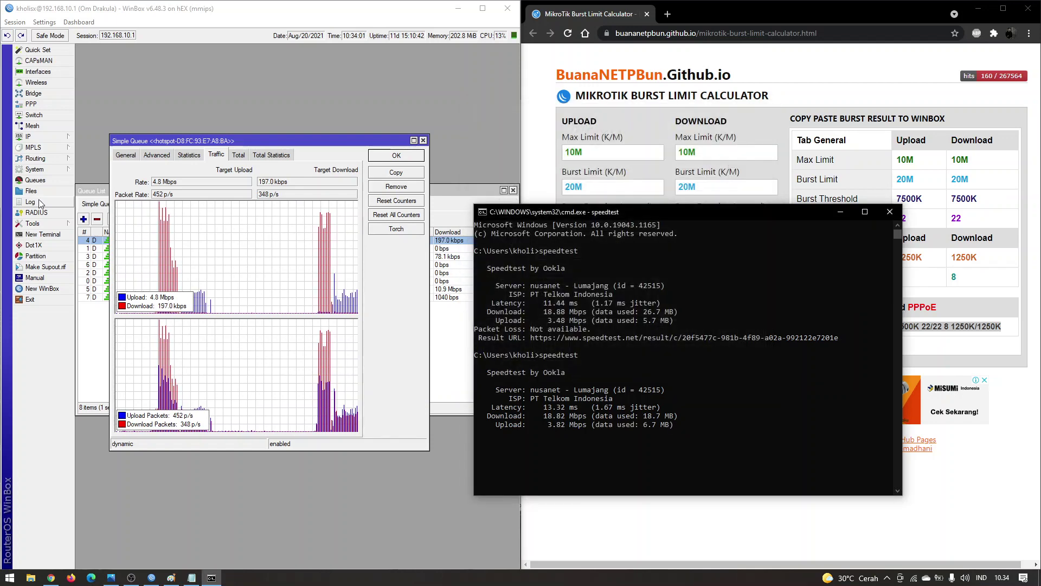
click(39, 170)
mouse_move(49, 222)
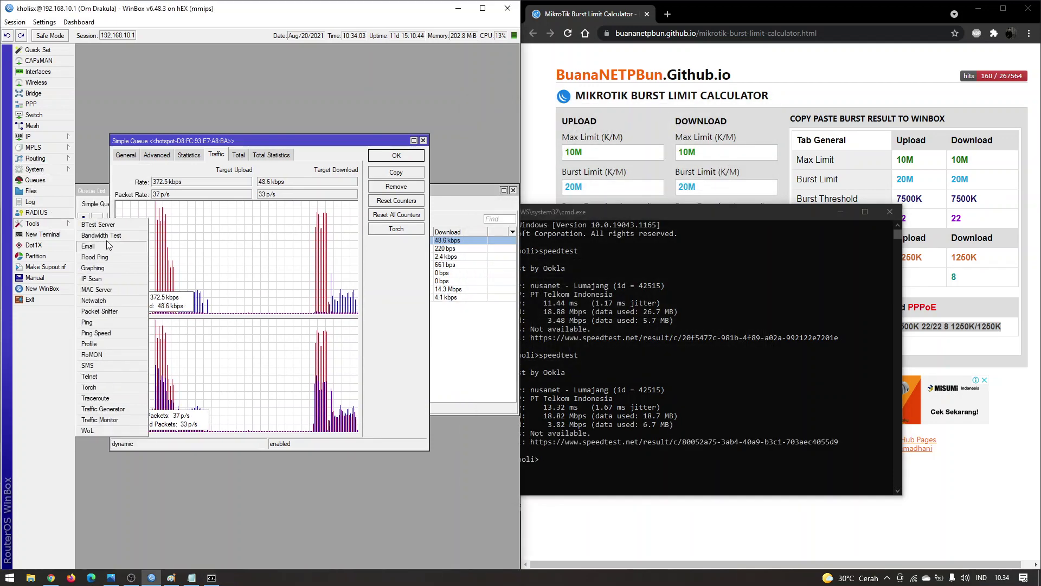
click(114, 225)
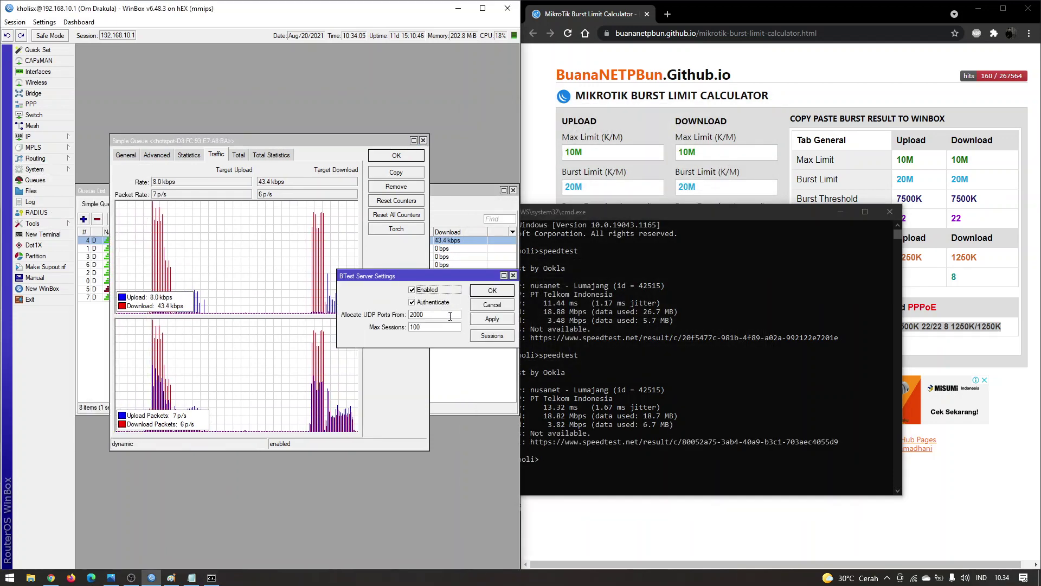
click(480, 337)
drag(420, 89, 422, 72)
drag(418, 274, 400, 471)
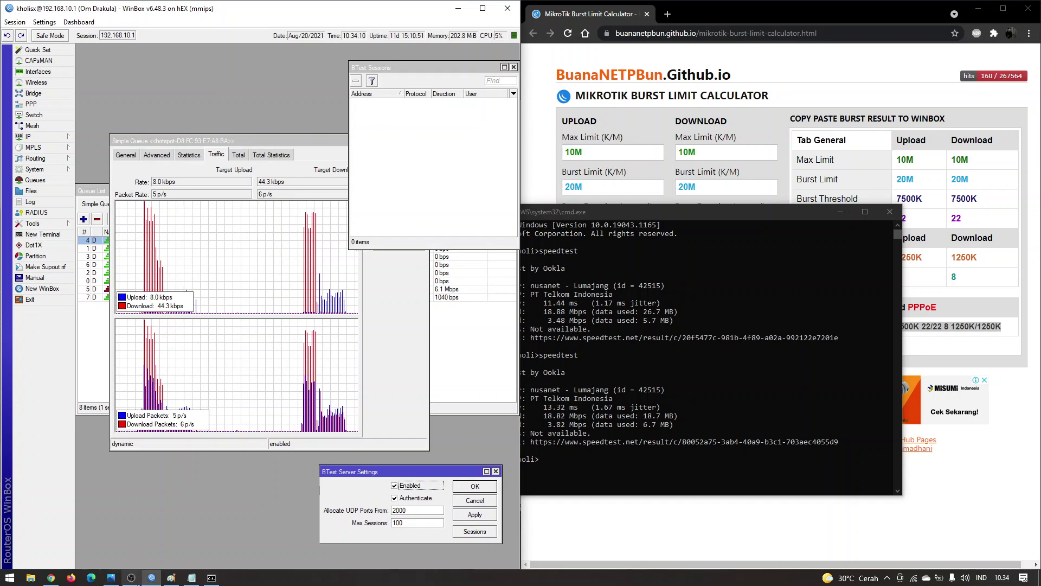
- Launch btest.exe from the desktop and place its window beside WinBox with the BTest Sessions and server settings windows in view
click(459, 8)
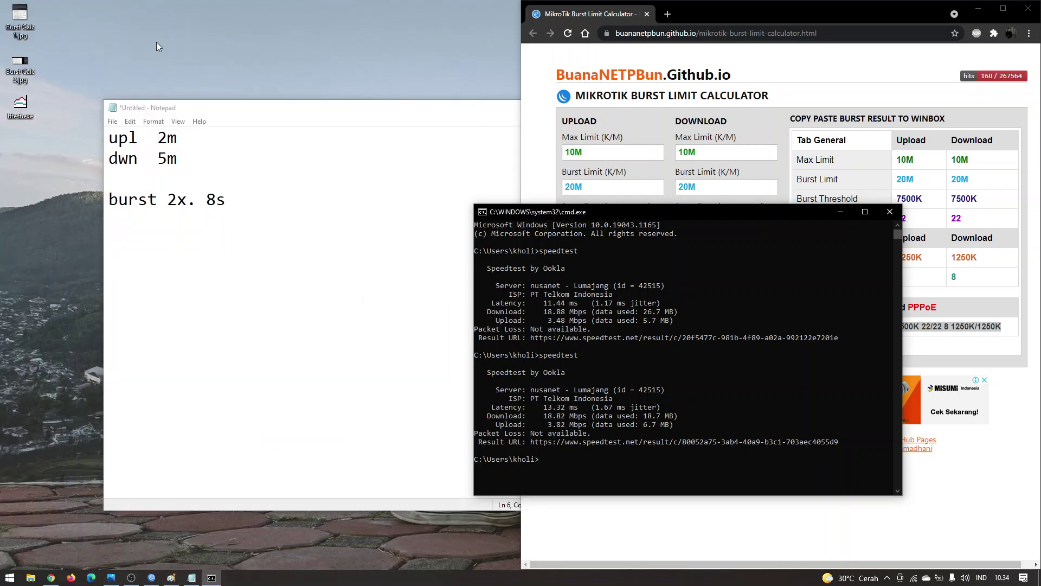
double_click(22, 116)
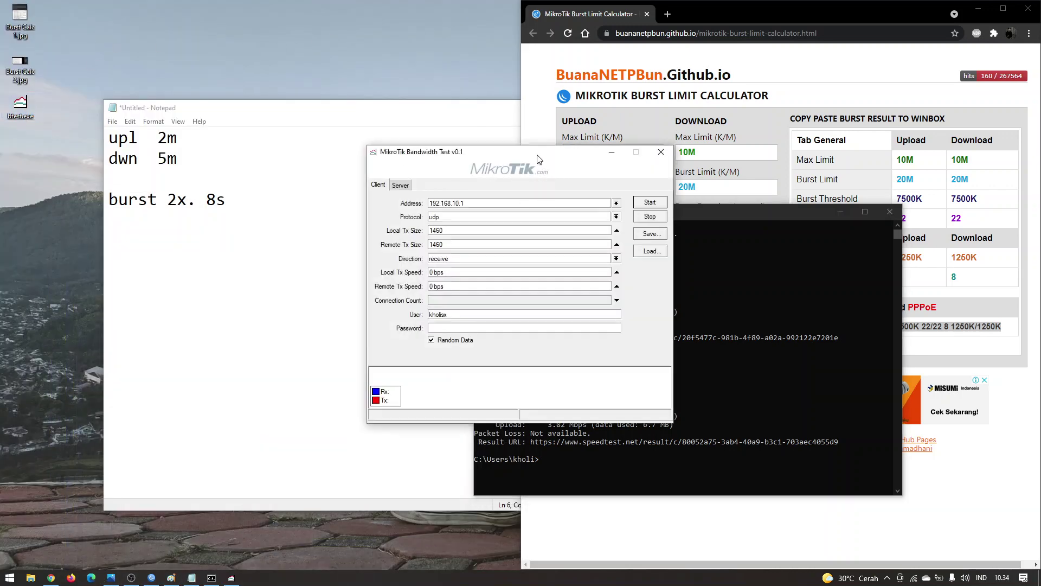
drag(536, 152, 808, 153)
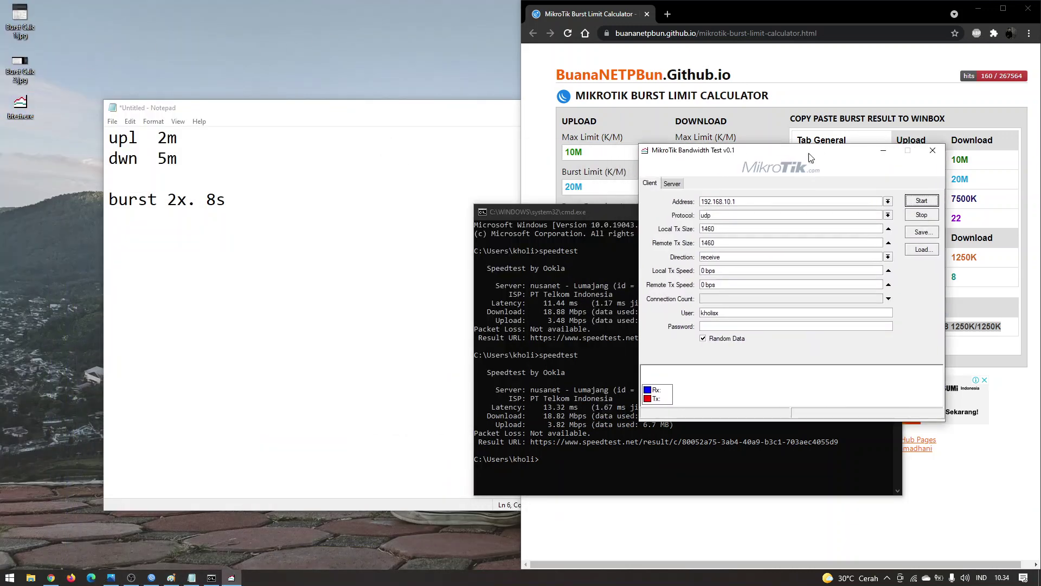
click(152, 577)
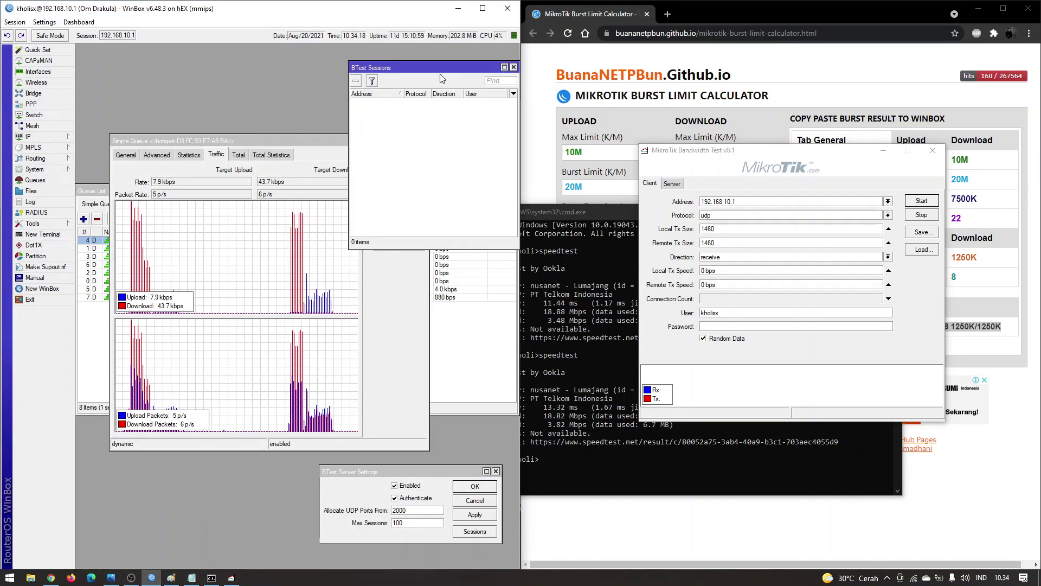
drag(445, 68, 439, 66)
drag(423, 475, 423, 473)
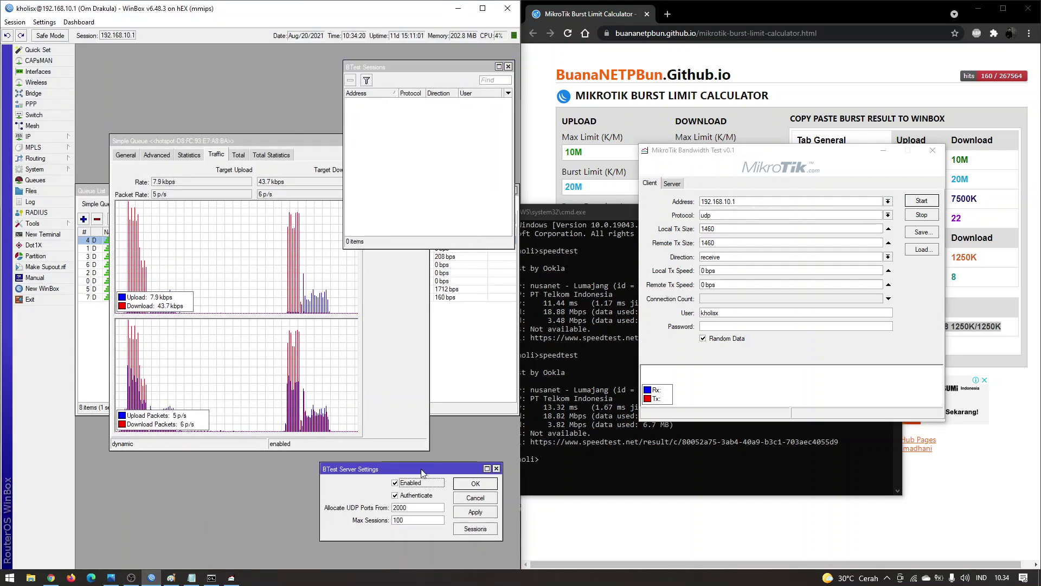
- Run and stop the UDP receive test to 192.168.10.1 with the account password entered and Random Data turned off
click(784, 201)
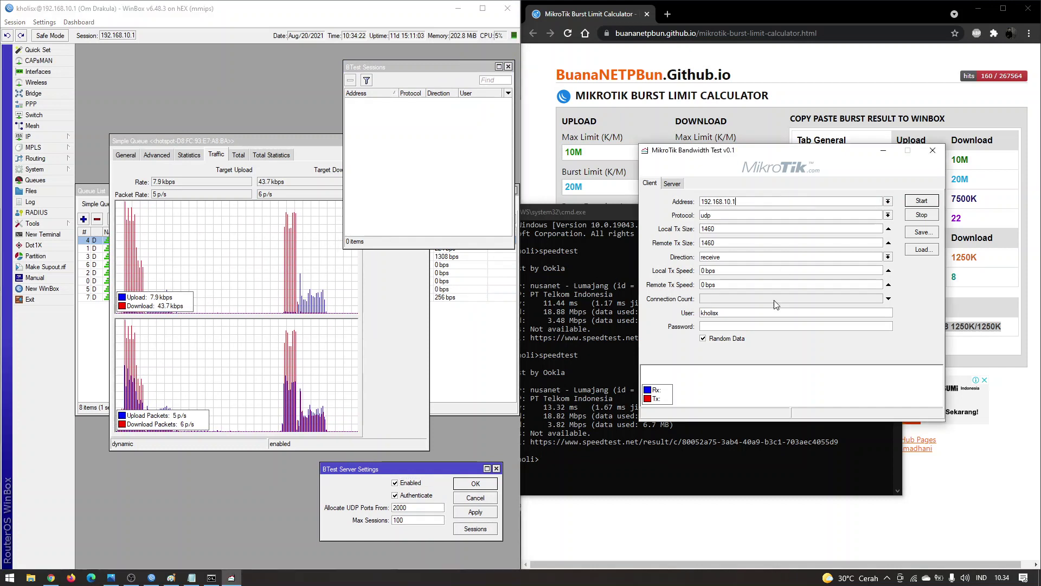
click(752, 327)
text(**)
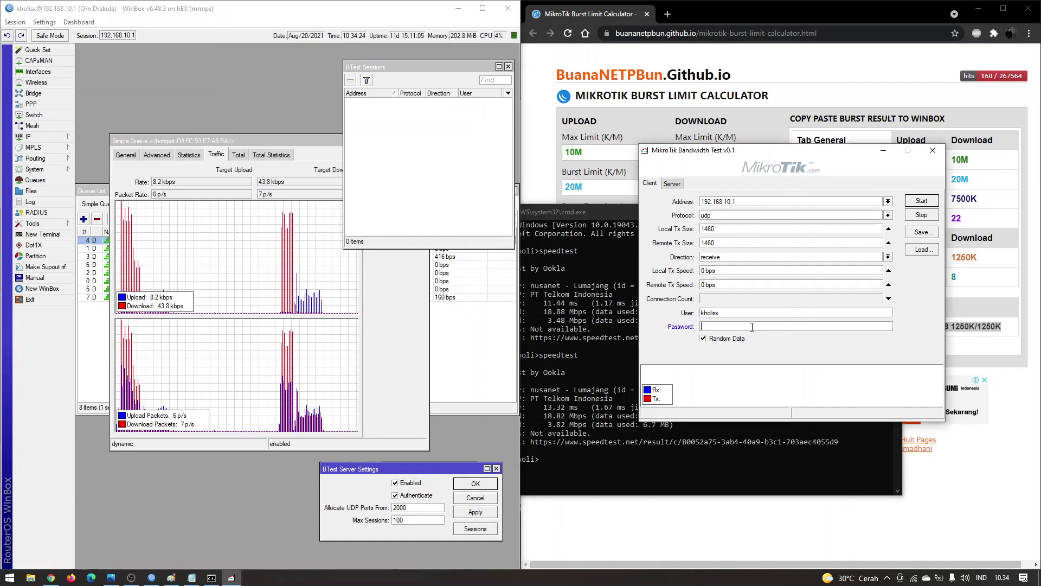
text(***)
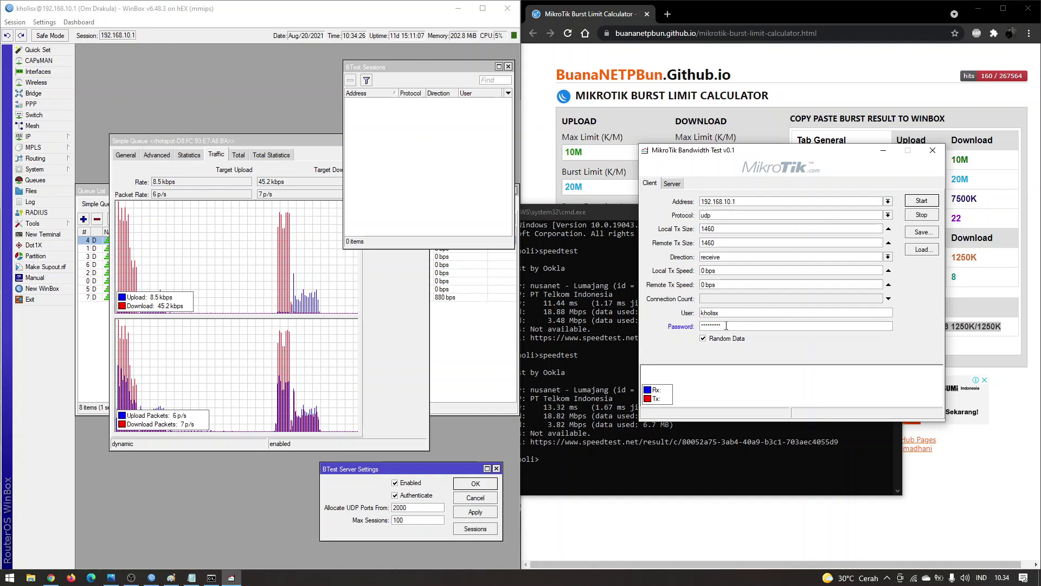
click(727, 339)
click(920, 201)
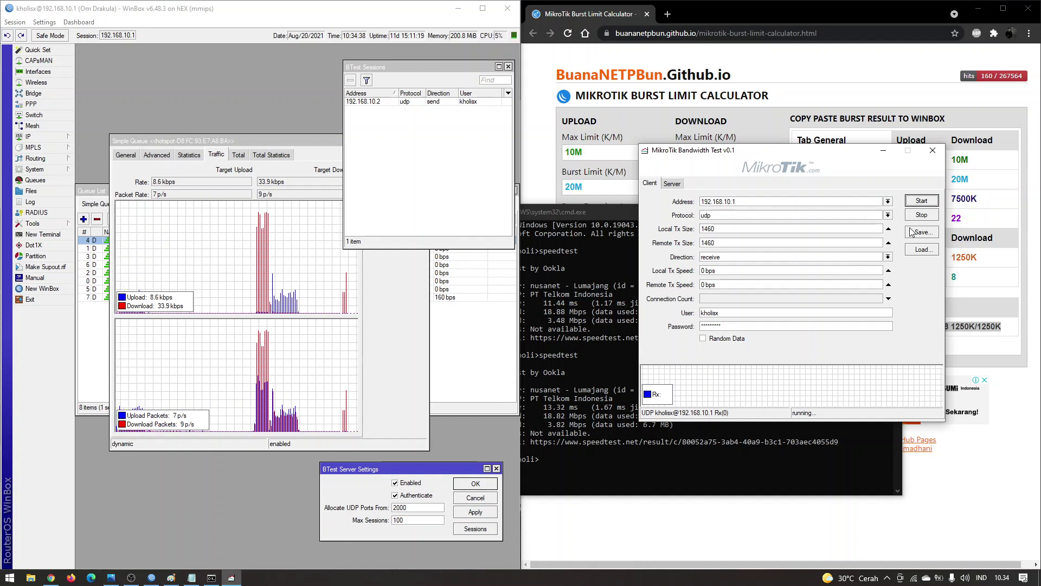
click(921, 216)
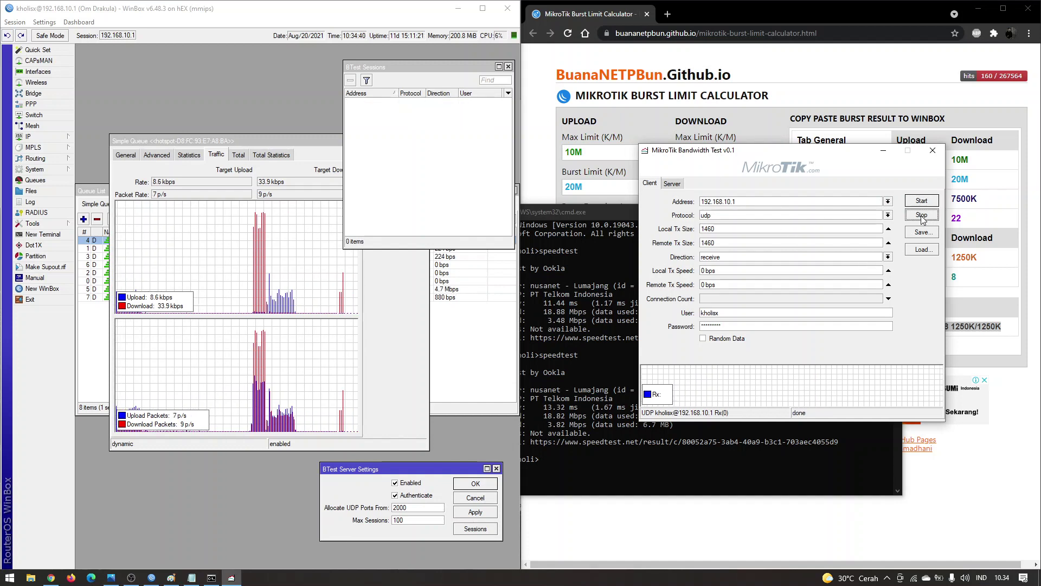
- Set the test protocol to tcp, run and stop the receive test, and widen the Simple Queue window to compare its traffic graphs
click(786, 216)
click(814, 231)
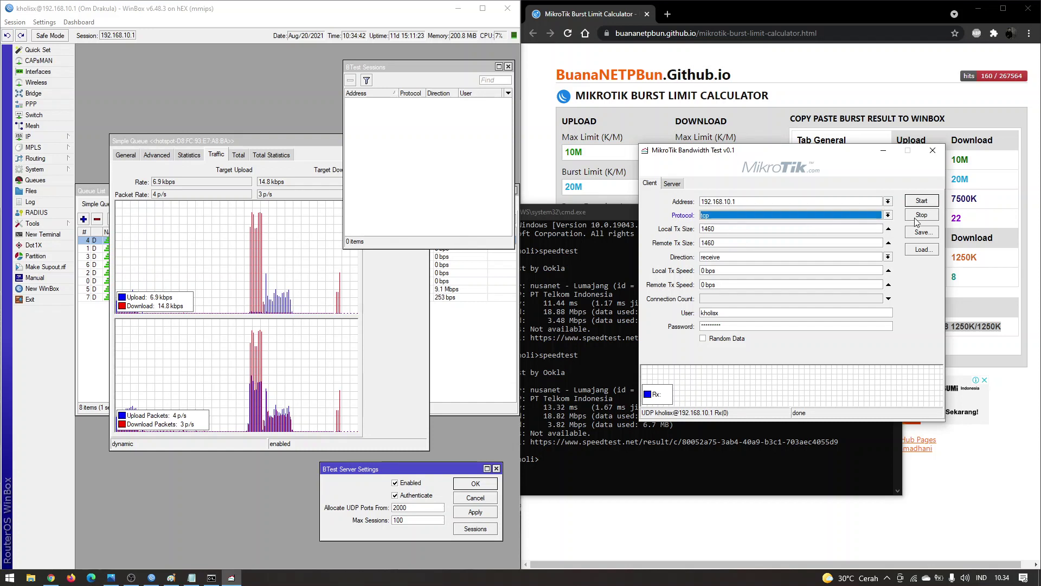
click(922, 201)
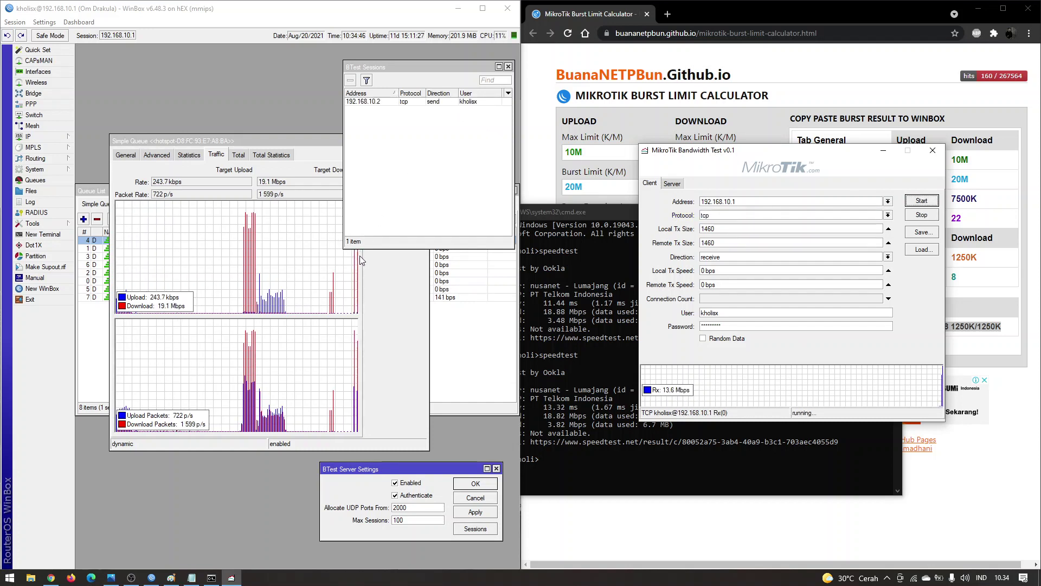
click(288, 167)
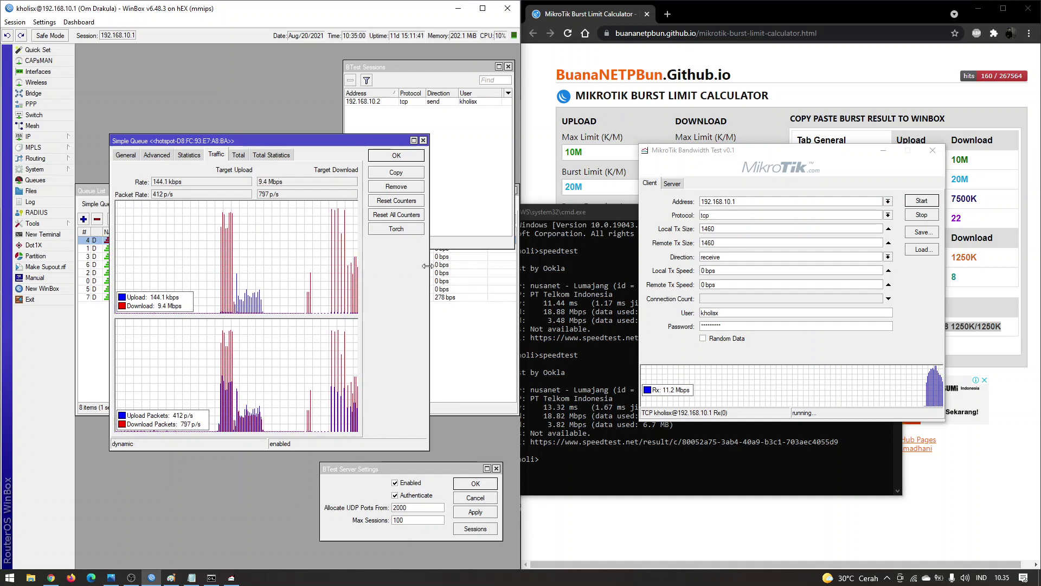
drag(429, 266, 487, 266)
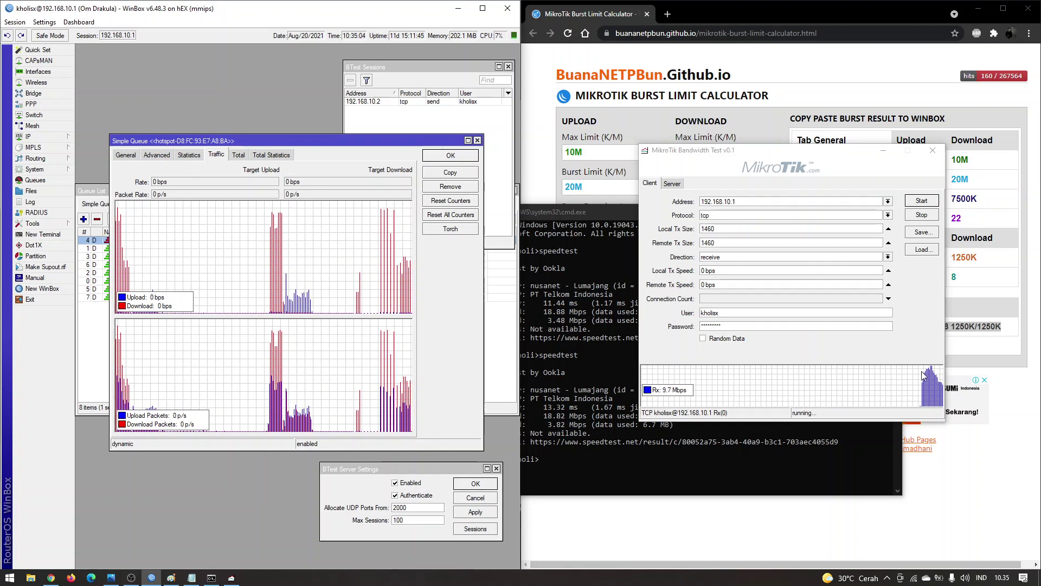
mouse_move(923, 374)
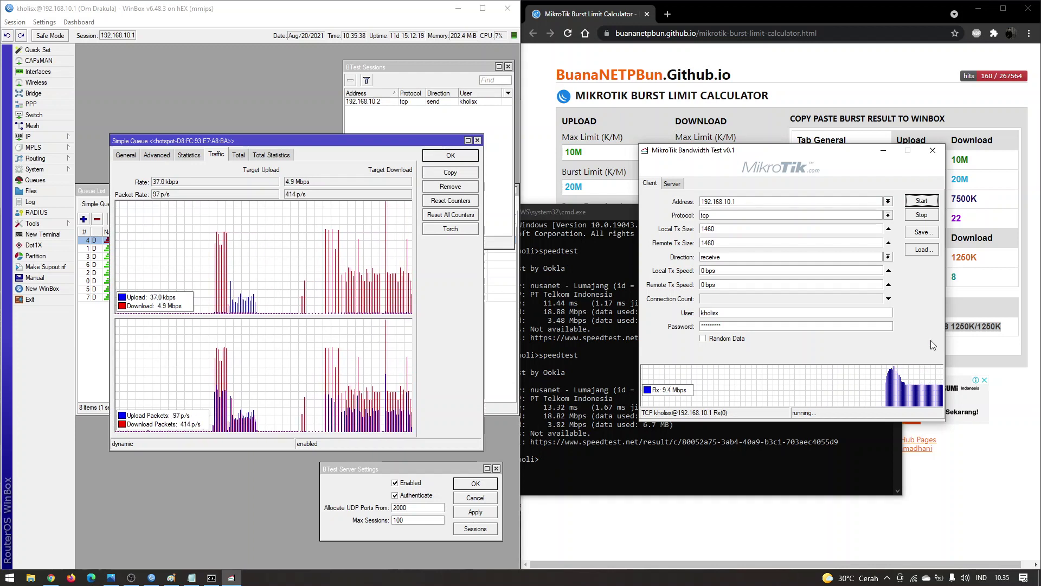
click(922, 214)
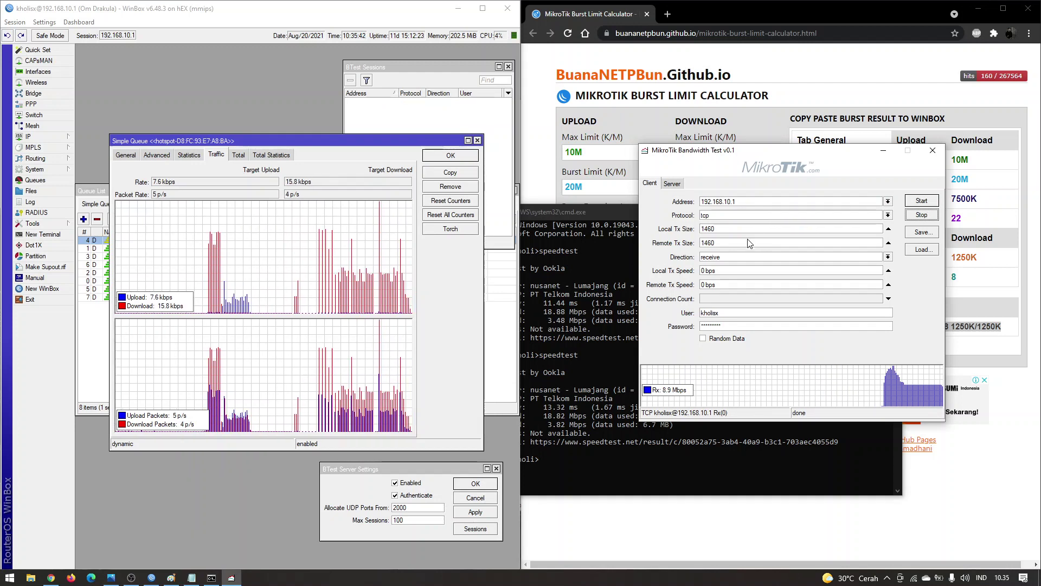
- Run and stop the TCP bandwidth test in the send direction, and set the direction back to receive
click(736, 259)
click(725, 278)
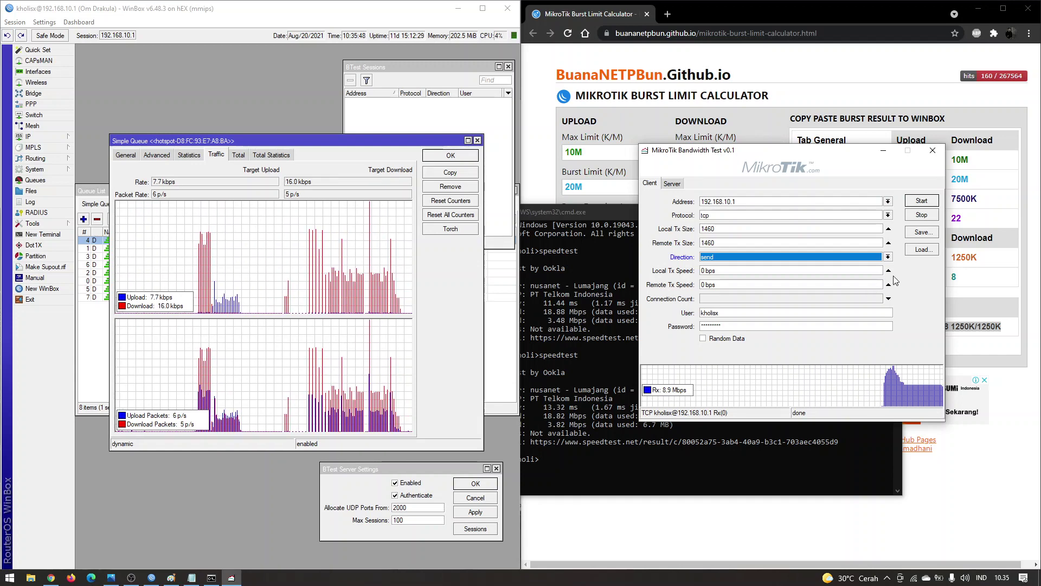
drag(613, 212, 615, 249)
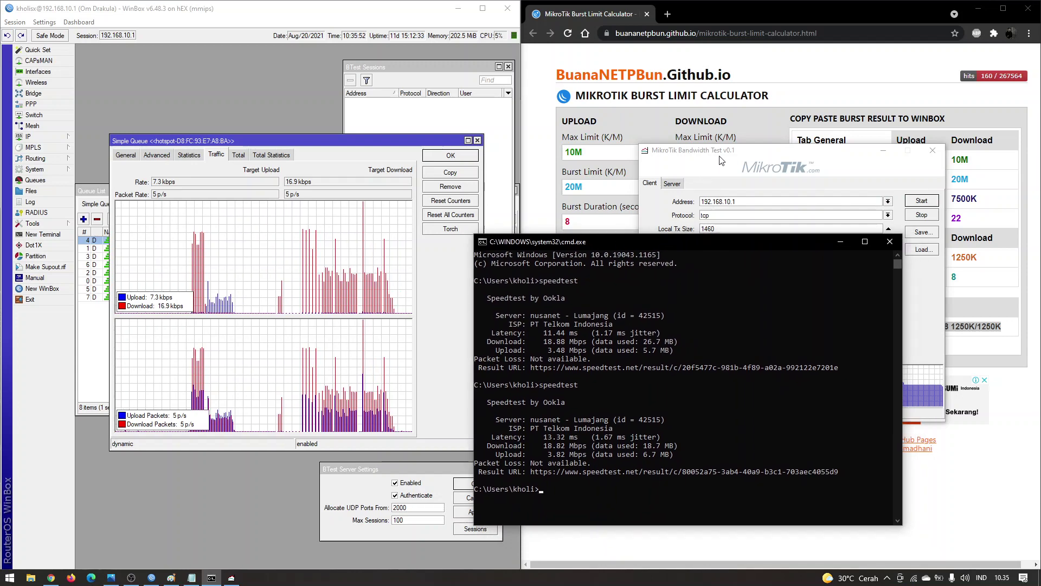
drag(720, 160, 728, 160)
click(940, 205)
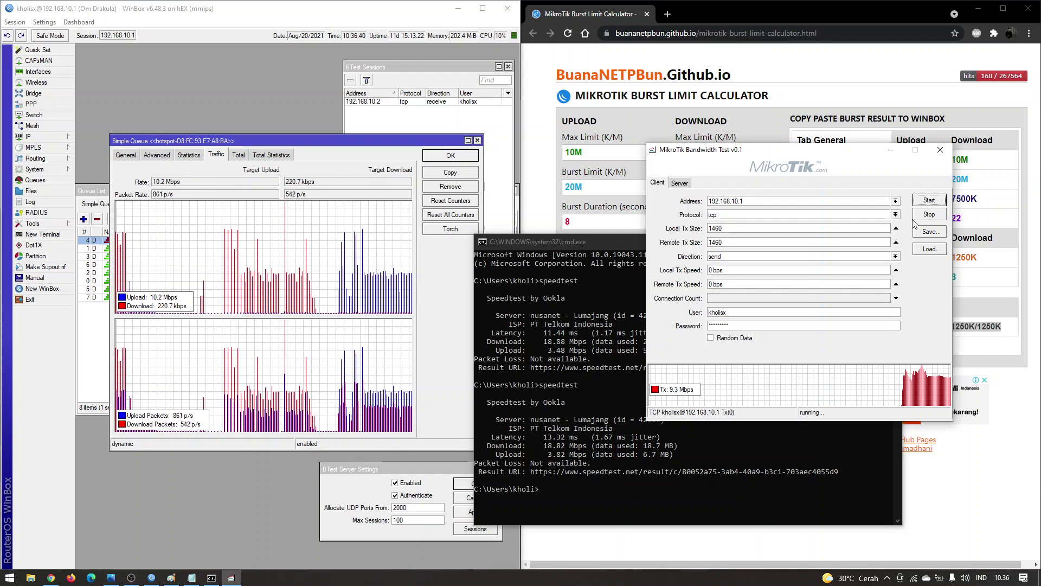
click(935, 215)
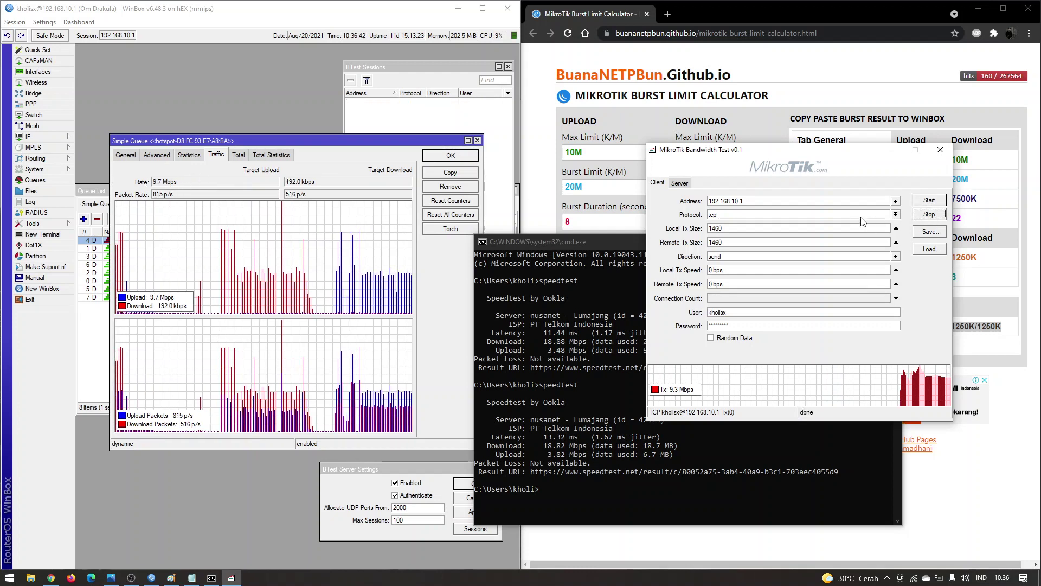
click(747, 259)
click(747, 265)
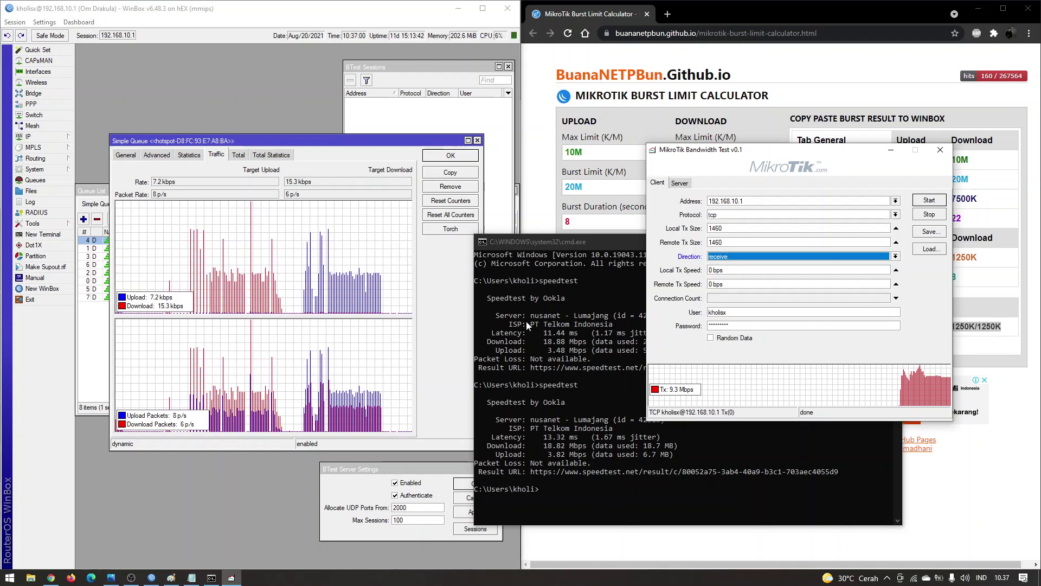
- Switch to the Paint burst sketch and mark in green the sustained section near 5, the drop below 3,7 and the second burst
click(171, 578)
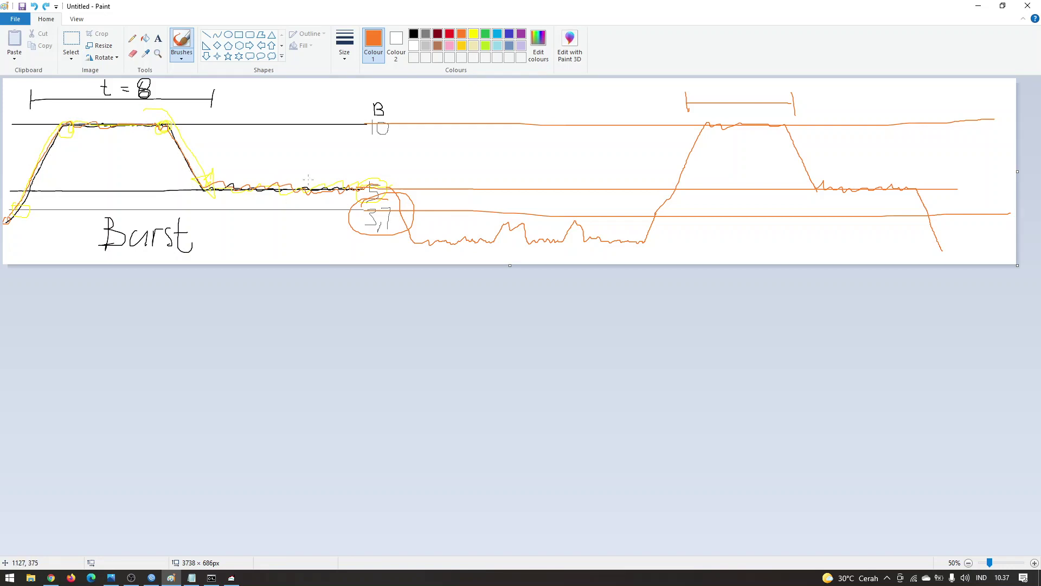
click(486, 34)
mouse_move(268, 164)
mouse_down()
mouse_move(213, 165)
mouse_move(371, 210)
mouse_move(256, 163)
mouse_move(223, 179)
mouse_up()
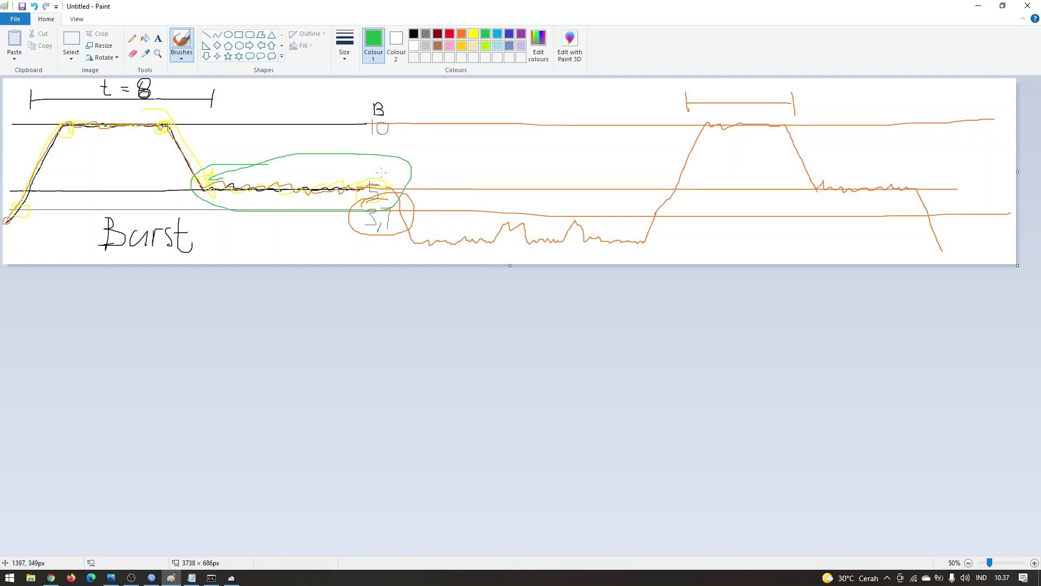
drag(381, 172, 419, 227)
mouse_move(496, 245)
mouse_down()
mouse_move(608, 257)
mouse_move(635, 153)
mouse_move(849, 116)
mouse_move(639, 241)
mouse_move(771, 185)
mouse_up()
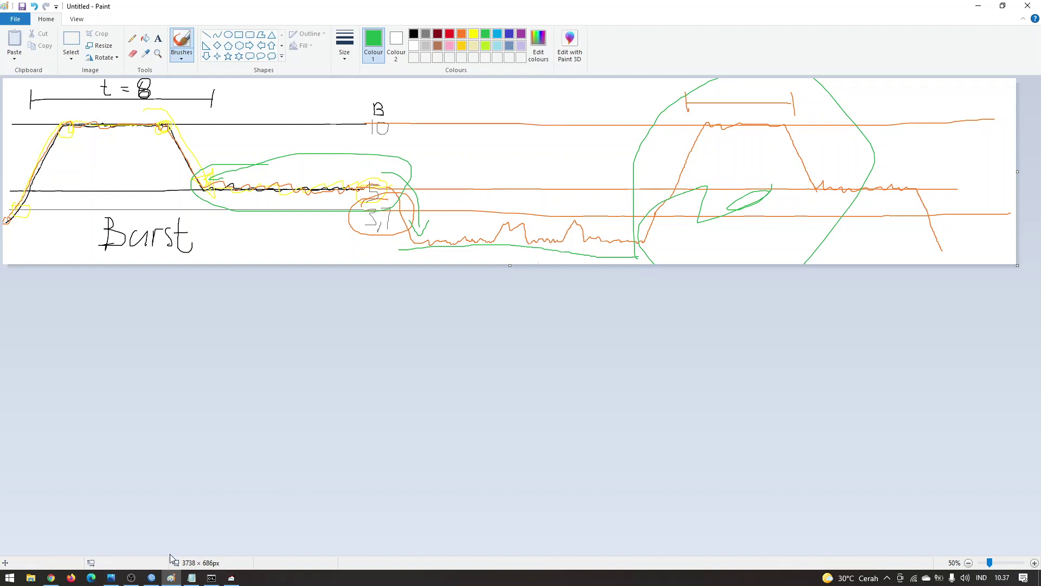
- Bring the burst calculator, WinBox and the Bandwidth Test window back into view and start the TCP receive test
click(51, 577)
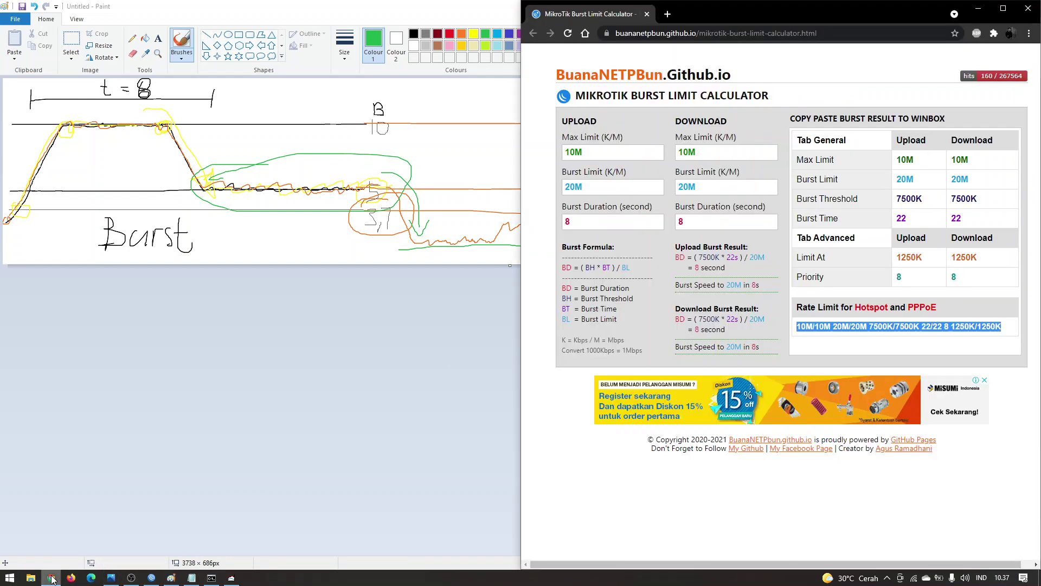
click(131, 577)
click(232, 577)
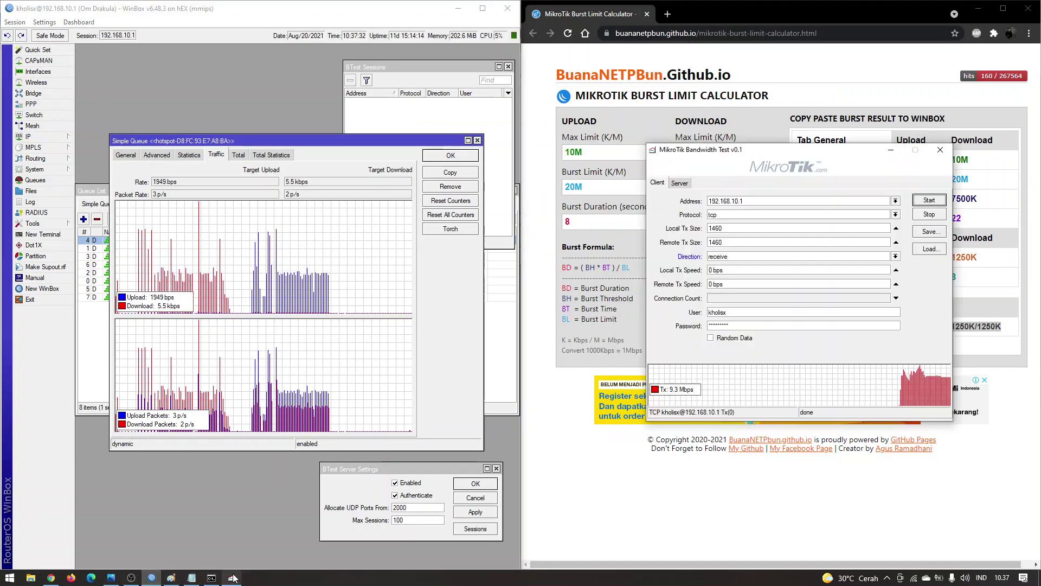
click(930, 200)
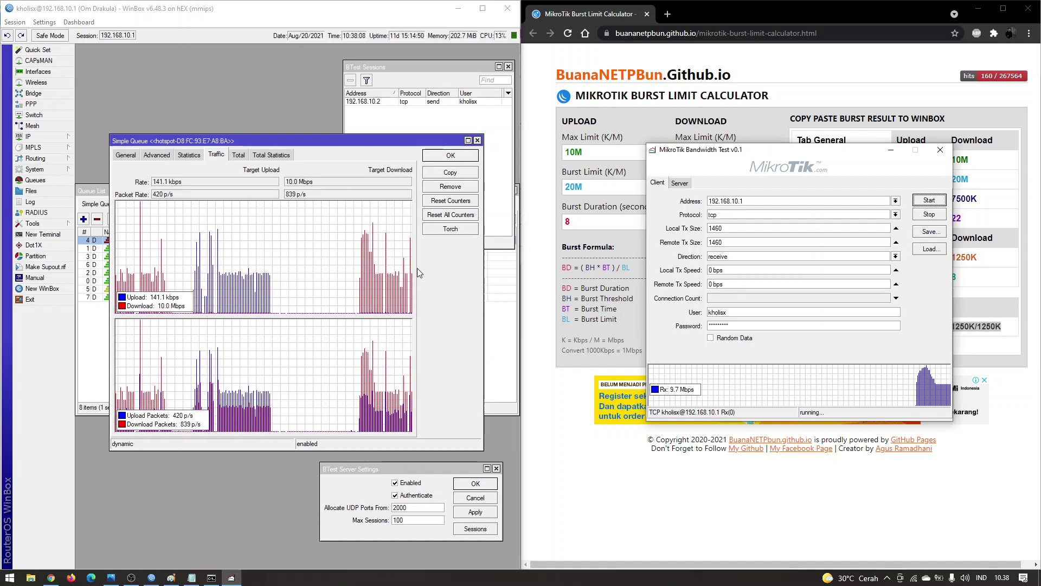
- In Paint, extend the canvas to 3738 × 960 px and mark the low-traffic stretch, second burst peak and its following drops in indigo
click(172, 577)
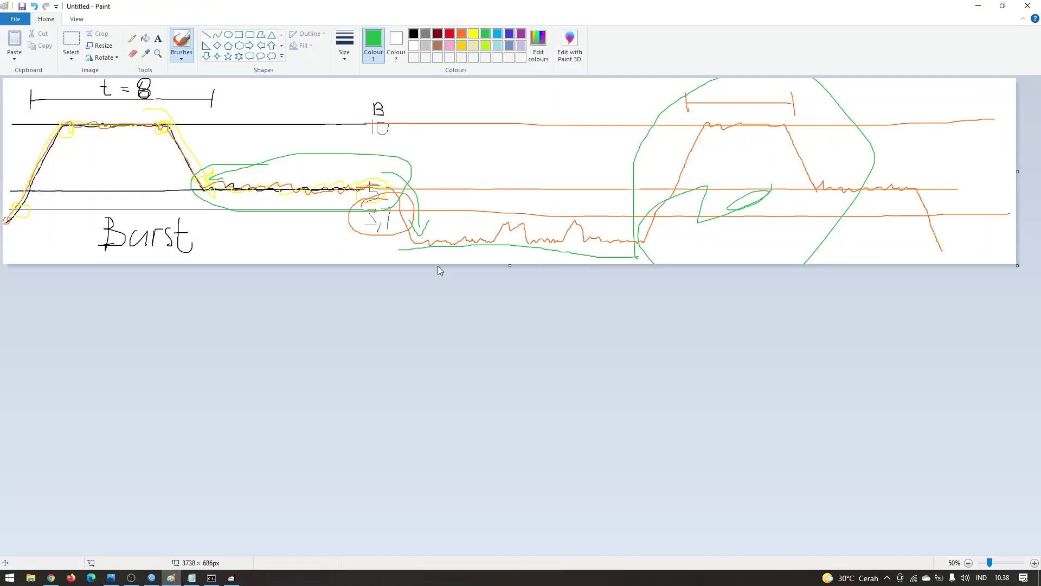
click(509, 36)
mouse_move(555, 181)
mouse_down()
mouse_move(420, 190)
mouse_move(477, 264)
mouse_move(682, 230)
mouse_move(554, 175)
mouse_up()
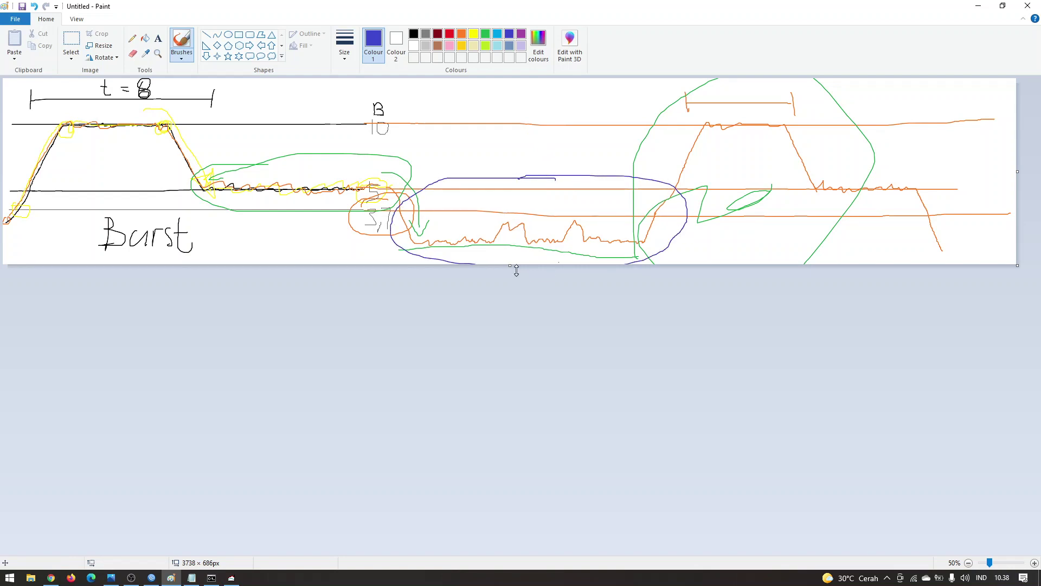
drag(511, 266, 510, 339)
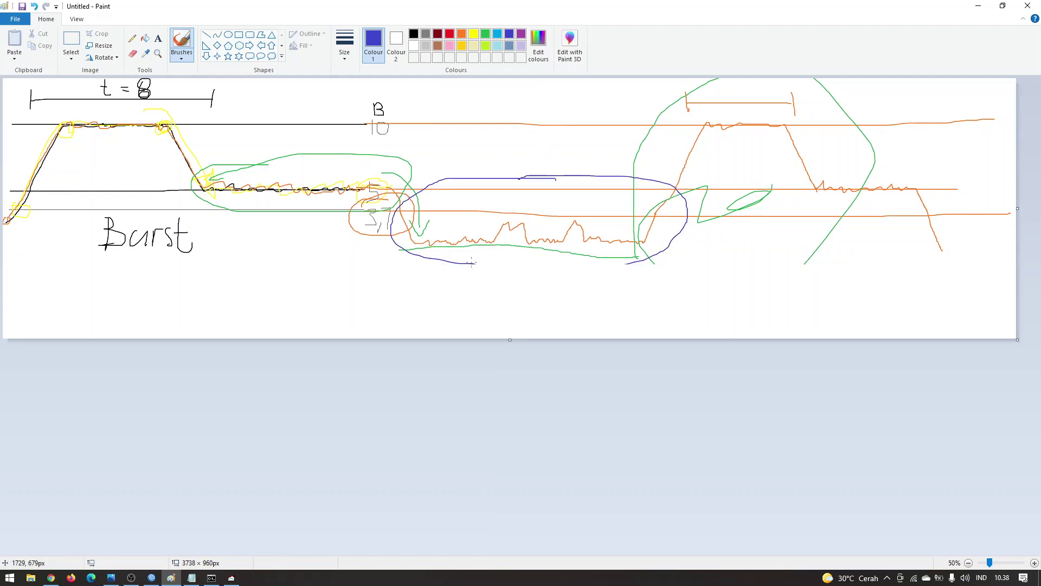
drag(471, 263, 618, 265)
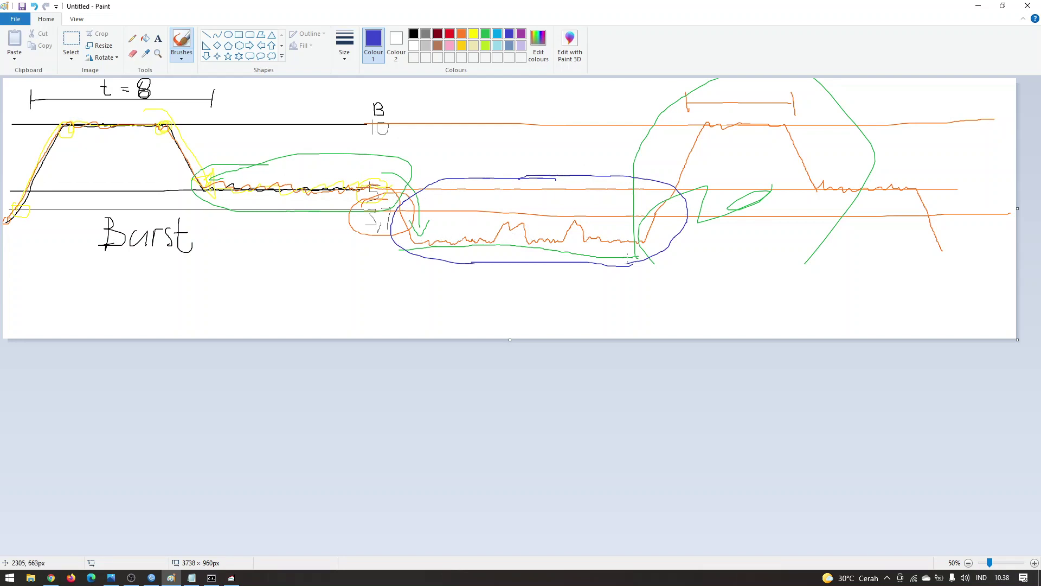
mouse_move(744, 102)
mouse_down()
mouse_move(795, 117)
mouse_move(700, 109)
mouse_move(828, 163)
mouse_up()
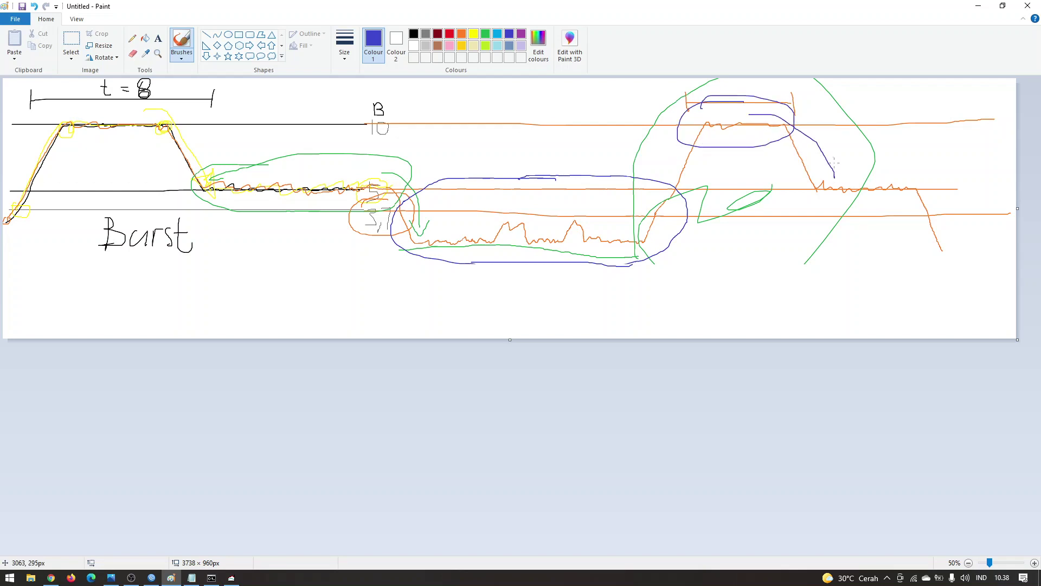
drag(915, 185, 955, 249)
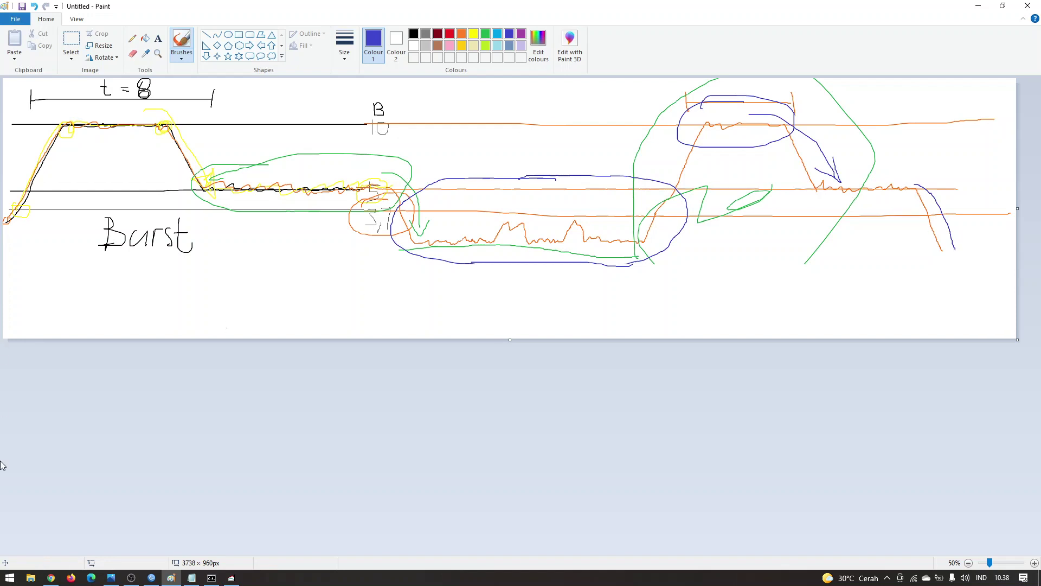
- Stop the running receive test, run and stop it once more, and place the Bandwidth Test window below the Paint sketch
click(230, 578)
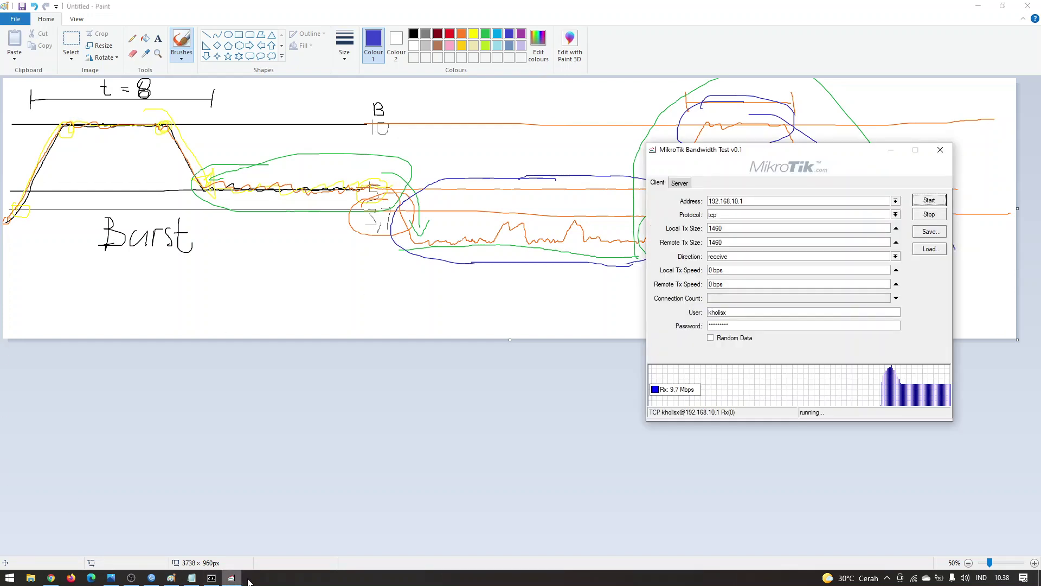
drag(789, 151, 548, 223)
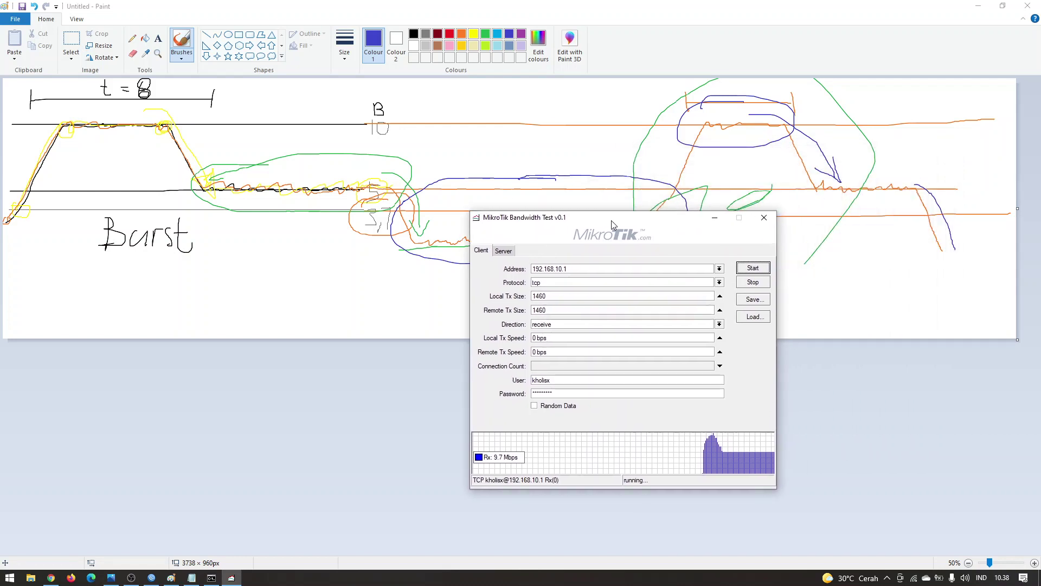
click(703, 287)
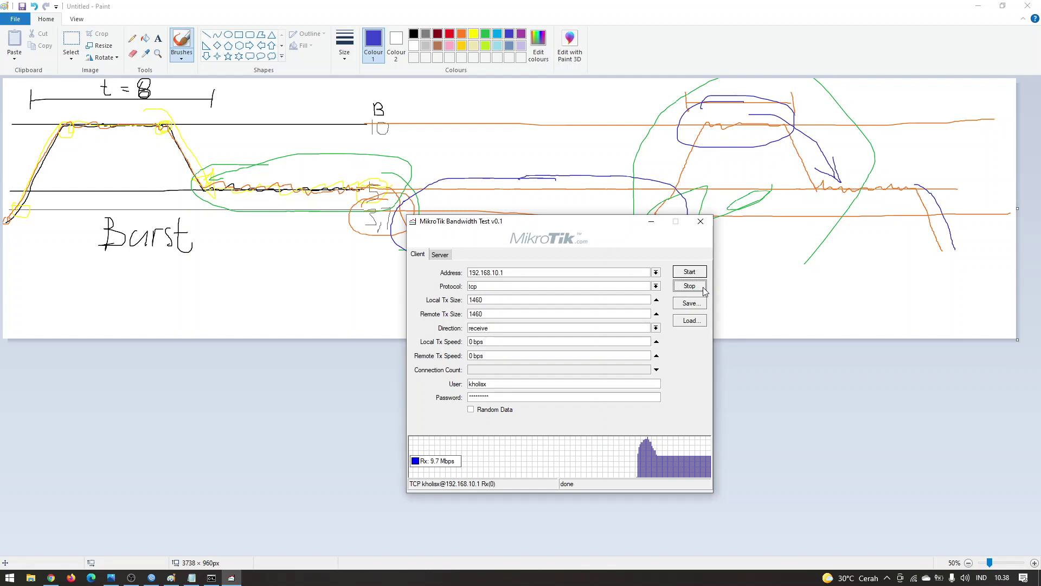
click(700, 276)
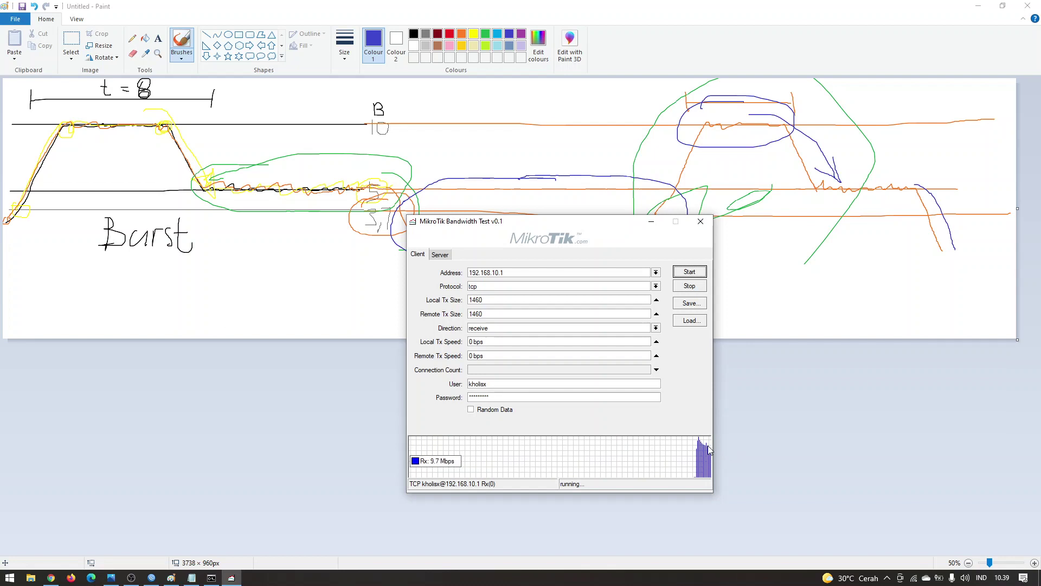
click(699, 287)
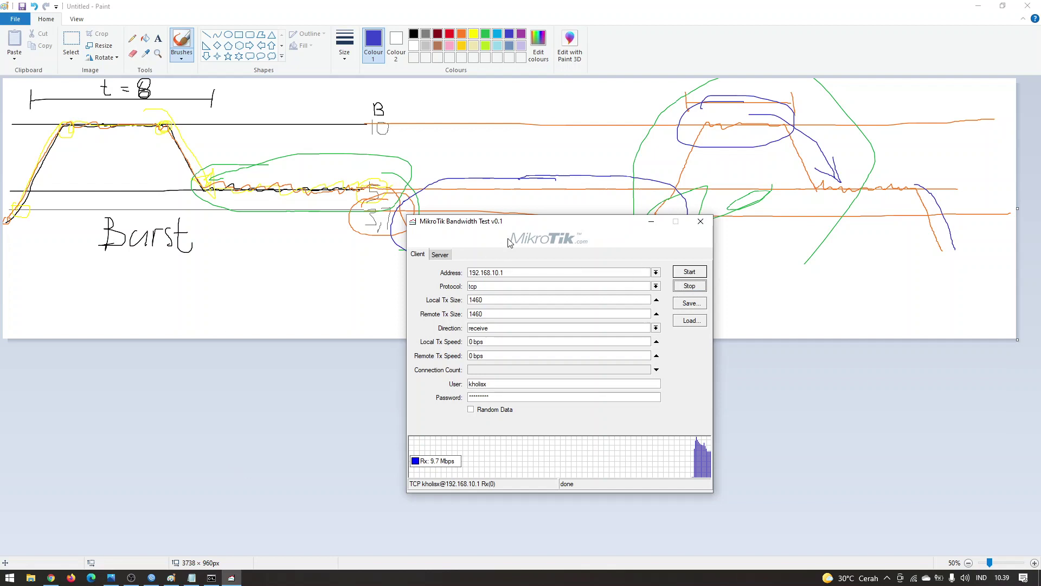
drag(514, 227, 369, 330)
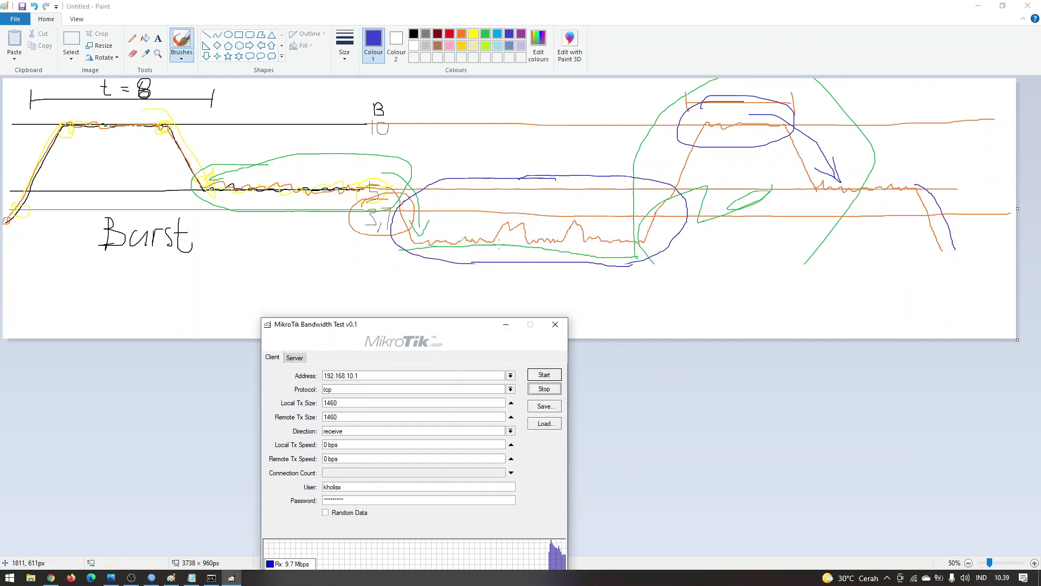